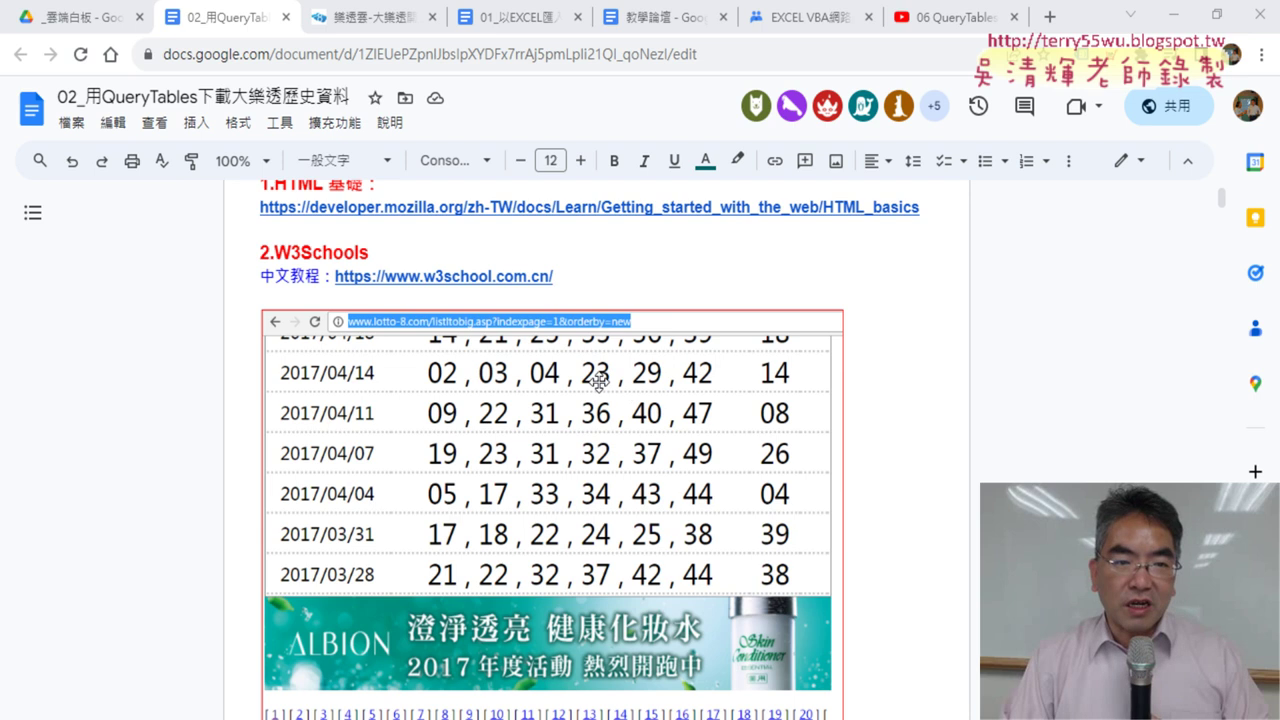
Place the cursor at the end of the '1.HTML 基礎：' heading in the lesson notes
scroll(598, 380, up, 2)
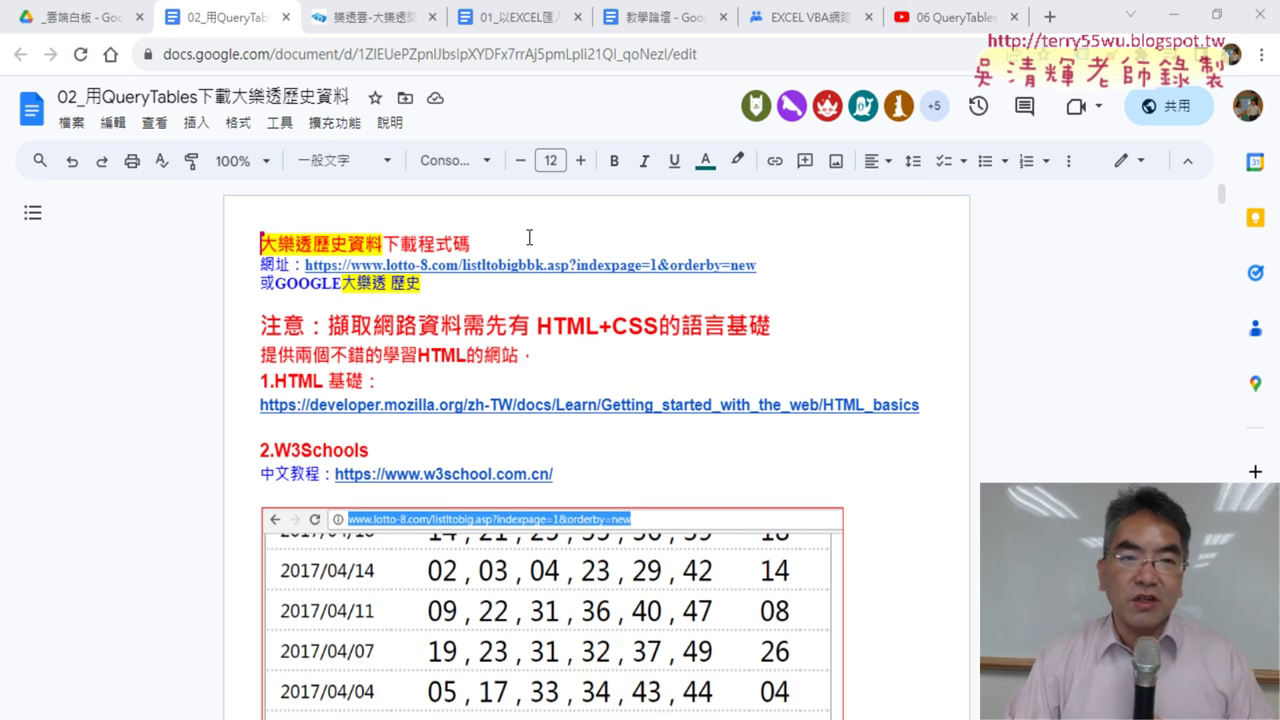
mouse_move(383, 27)
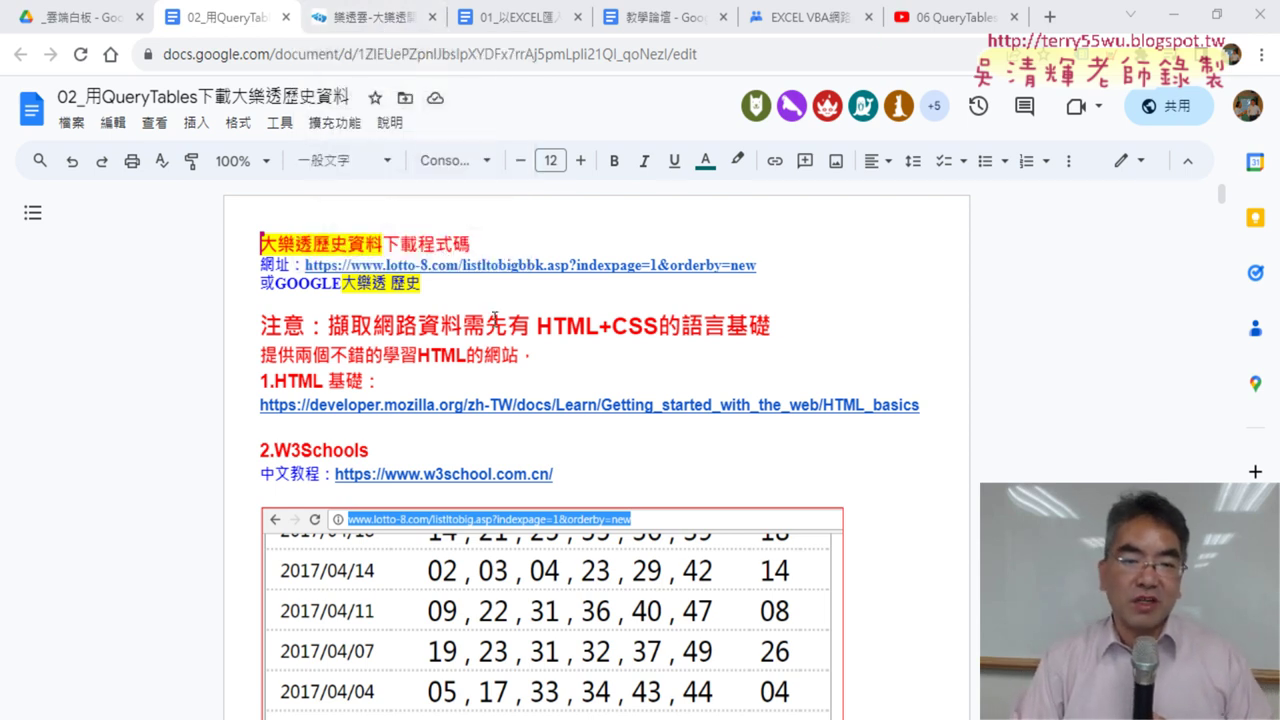
click(534, 378)
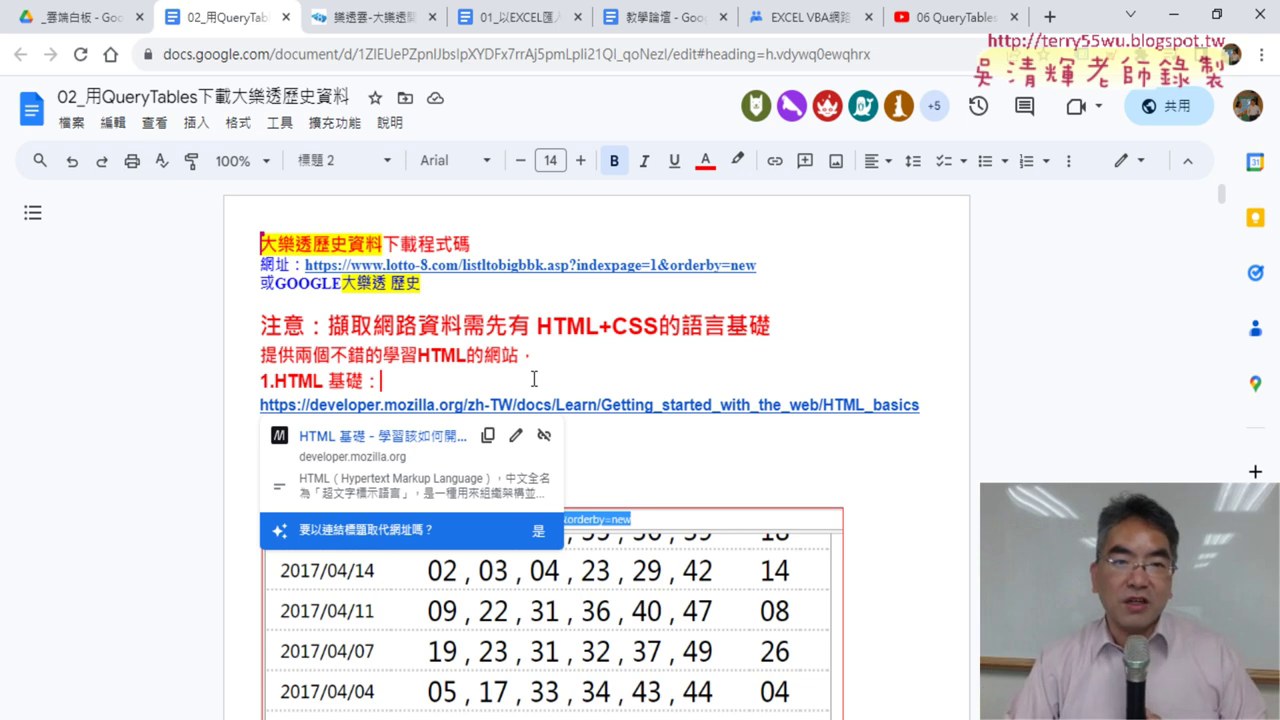
Inspect the lotto-8 results table, select its table.auto-style4 element, and open a new tab
click(368, 27)
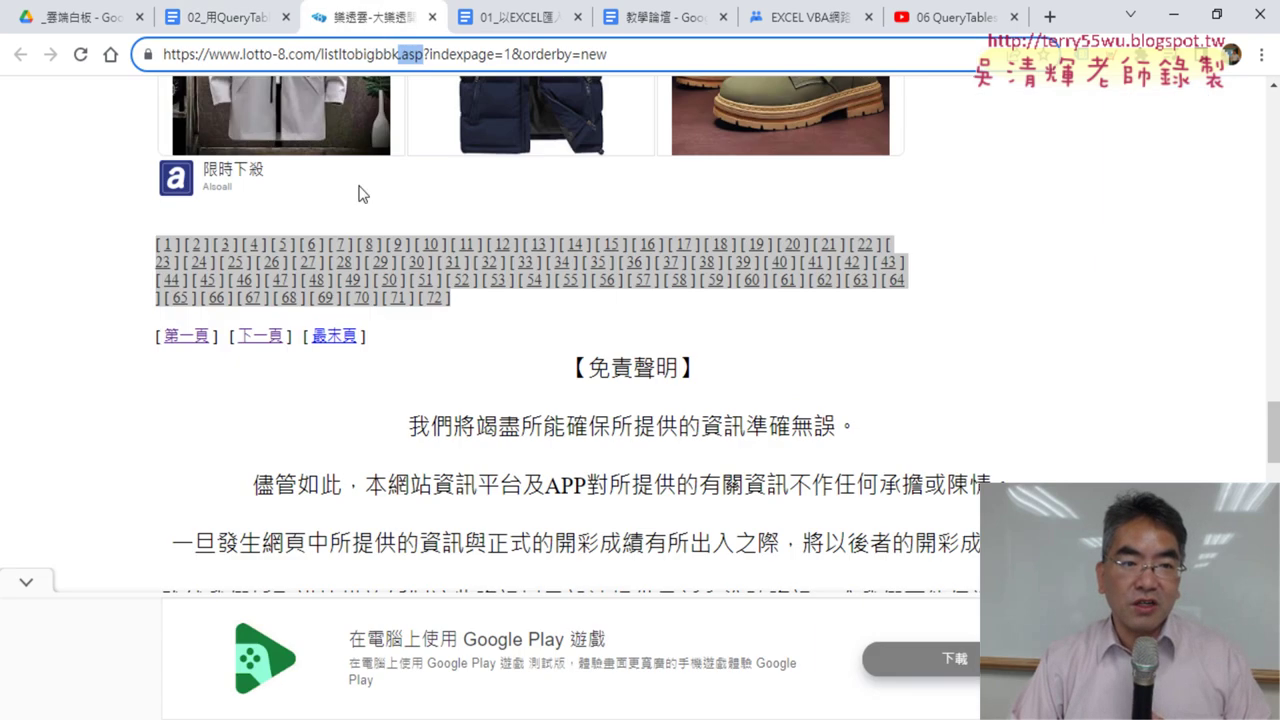
scroll(463, 535, up, 15)
scroll(463, 535, up, 3)
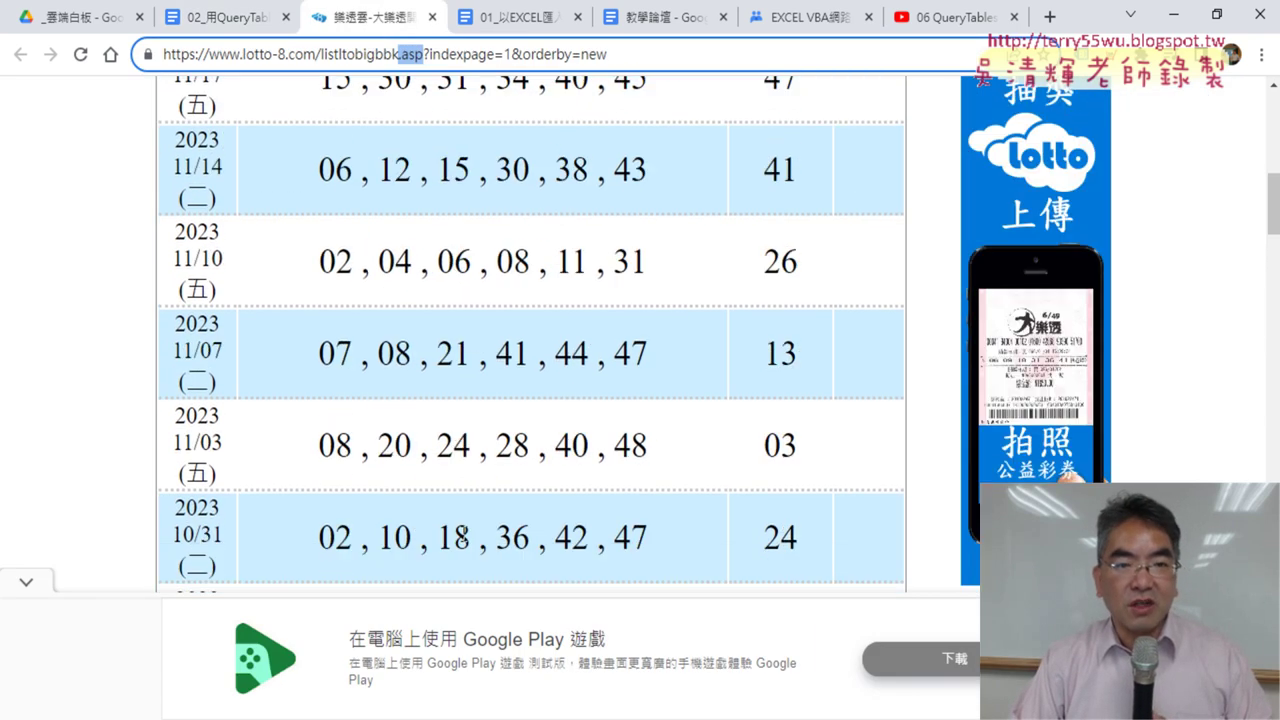
scroll(463, 535, up, 3)
scroll(463, 535, up, 4)
scroll(463, 535, up, 2)
scroll(463, 535, down, 2)
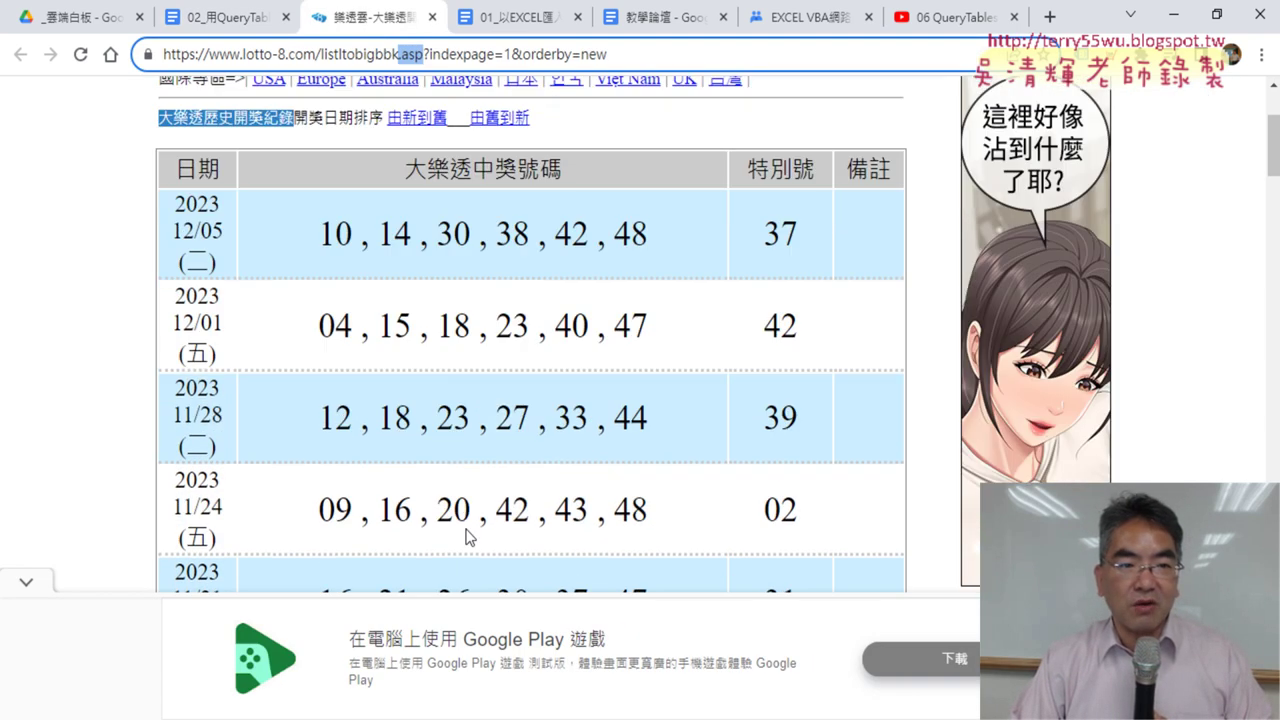
right_click(178, 110)
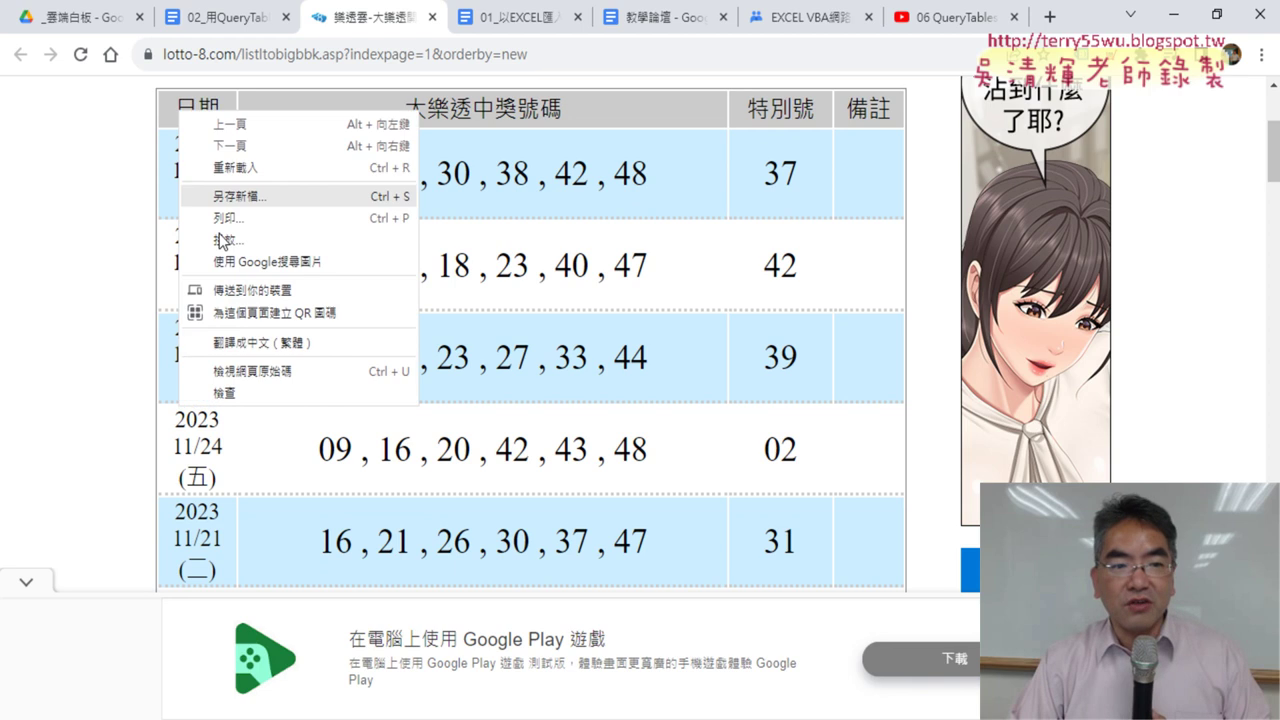
click(250, 392)
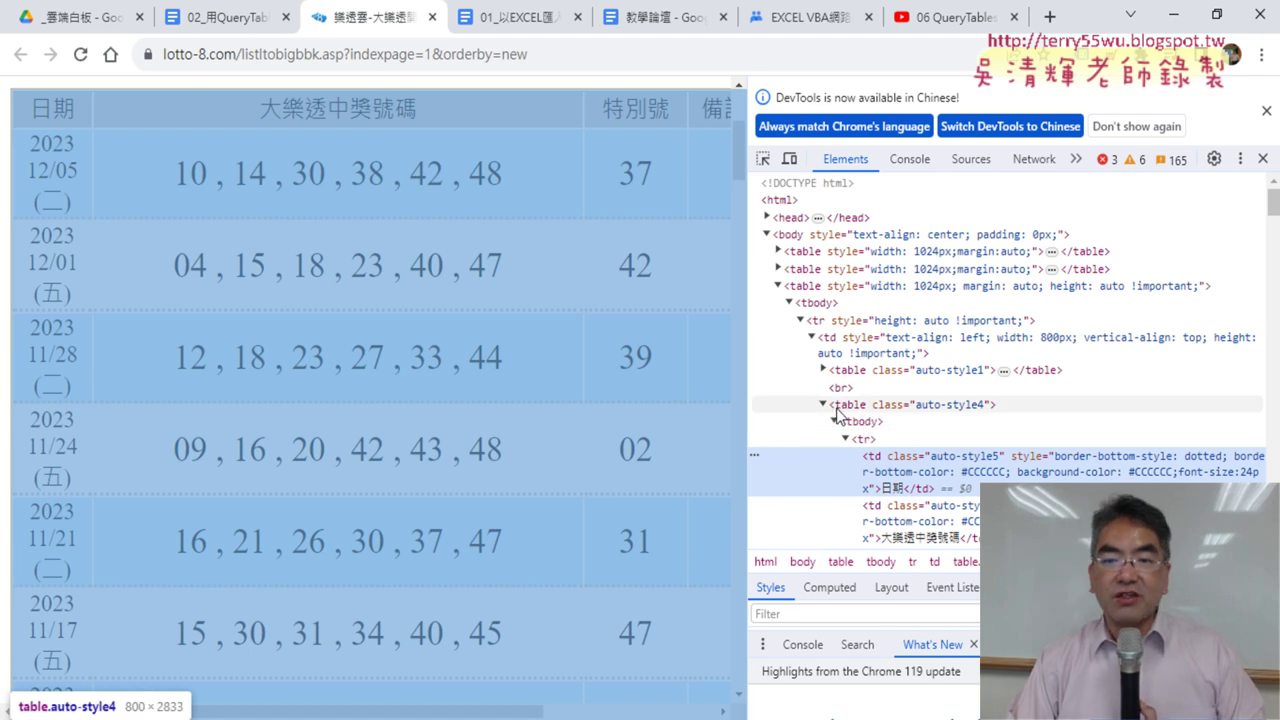
click(838, 406)
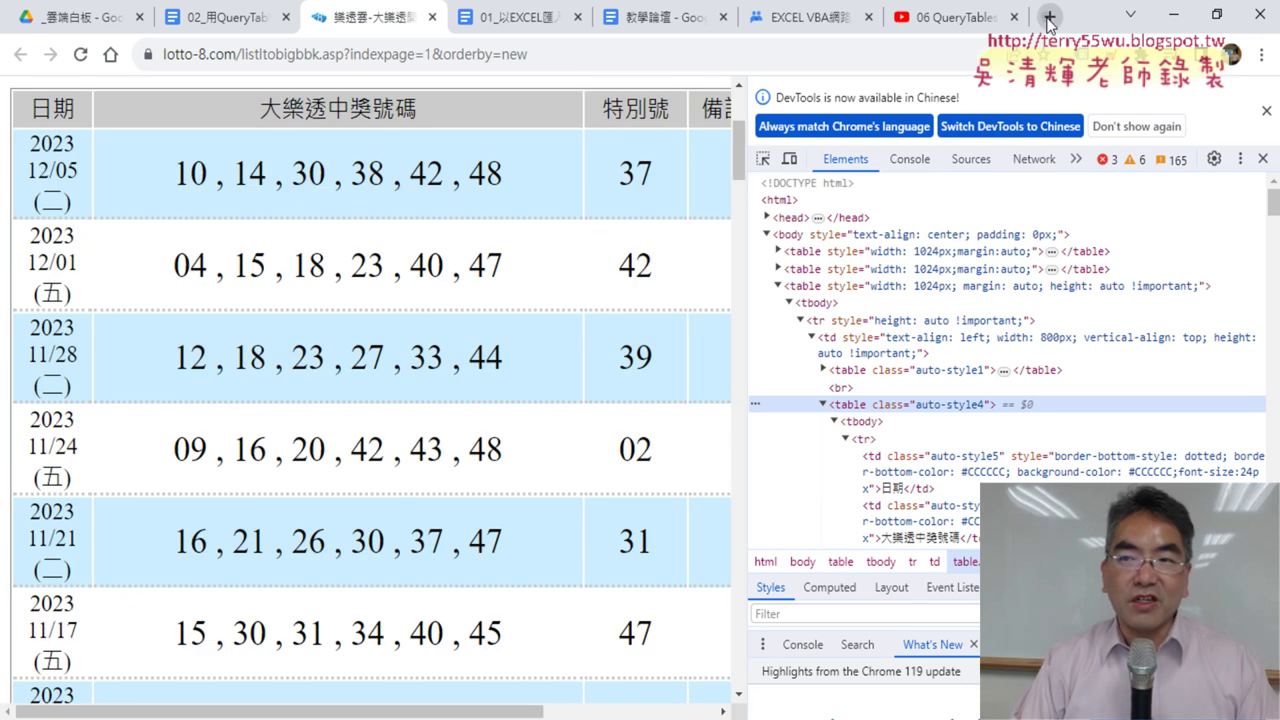
click(1049, 17)
Go to yahoo股市's 上市類股 水泥 quotes and inspect the quote table's HTML
click(520, 56)
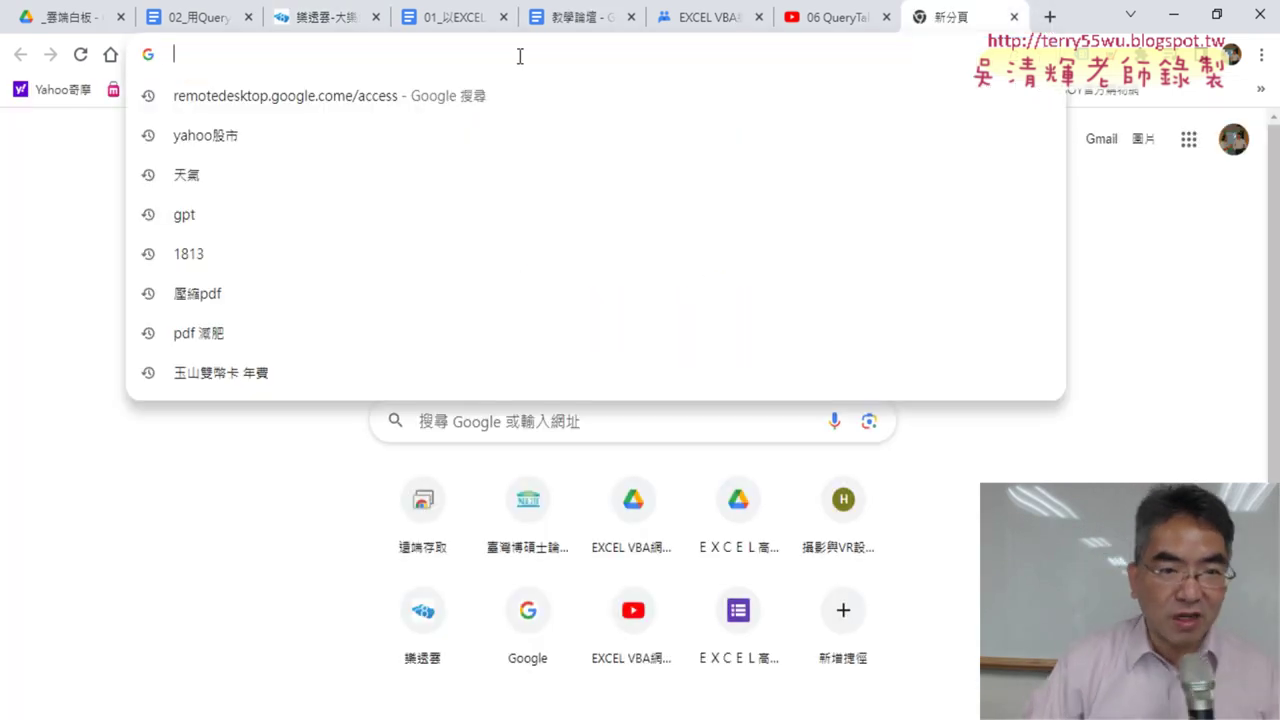
click(426, 137)
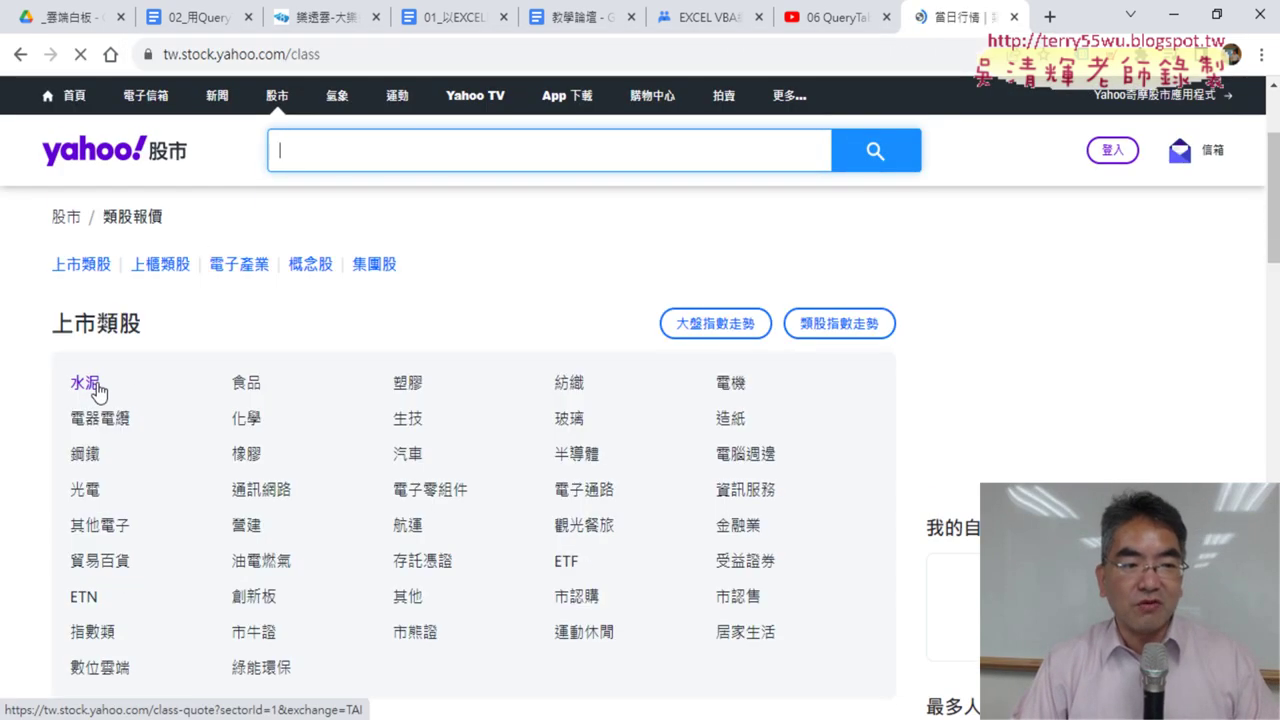
click(92, 385)
scroll(382, 390, down, 4)
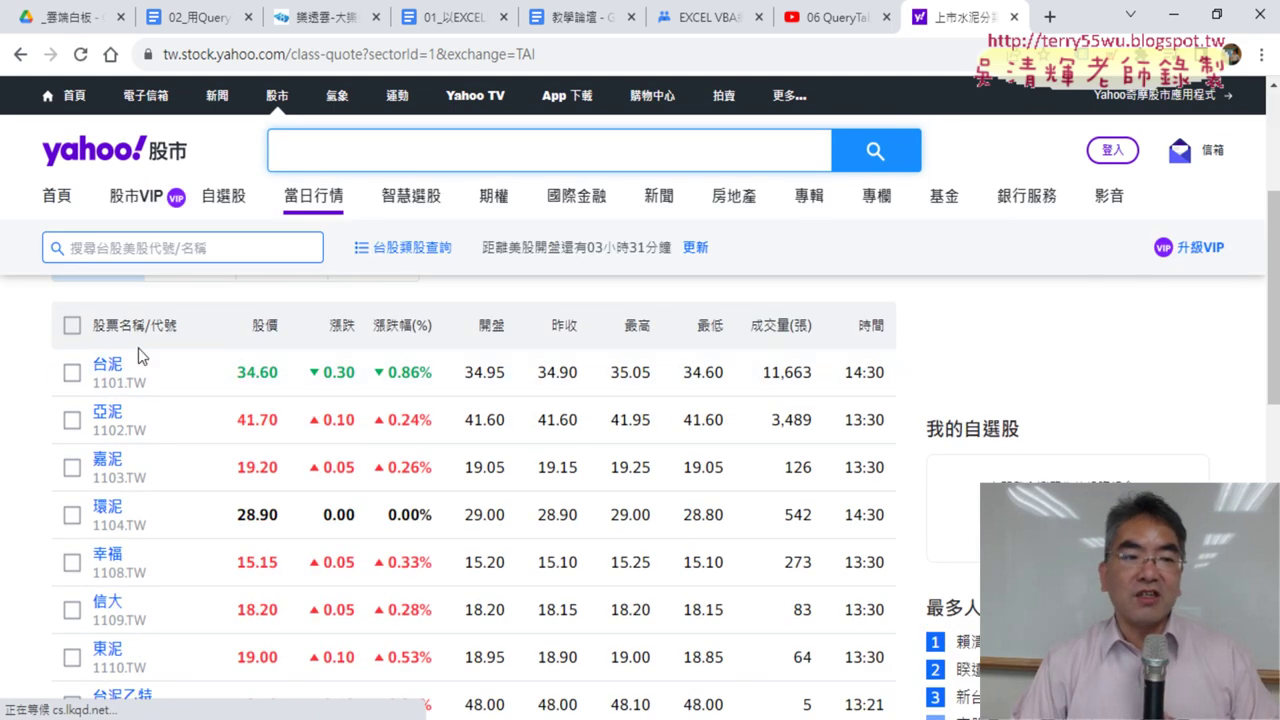
right_click(56, 334)
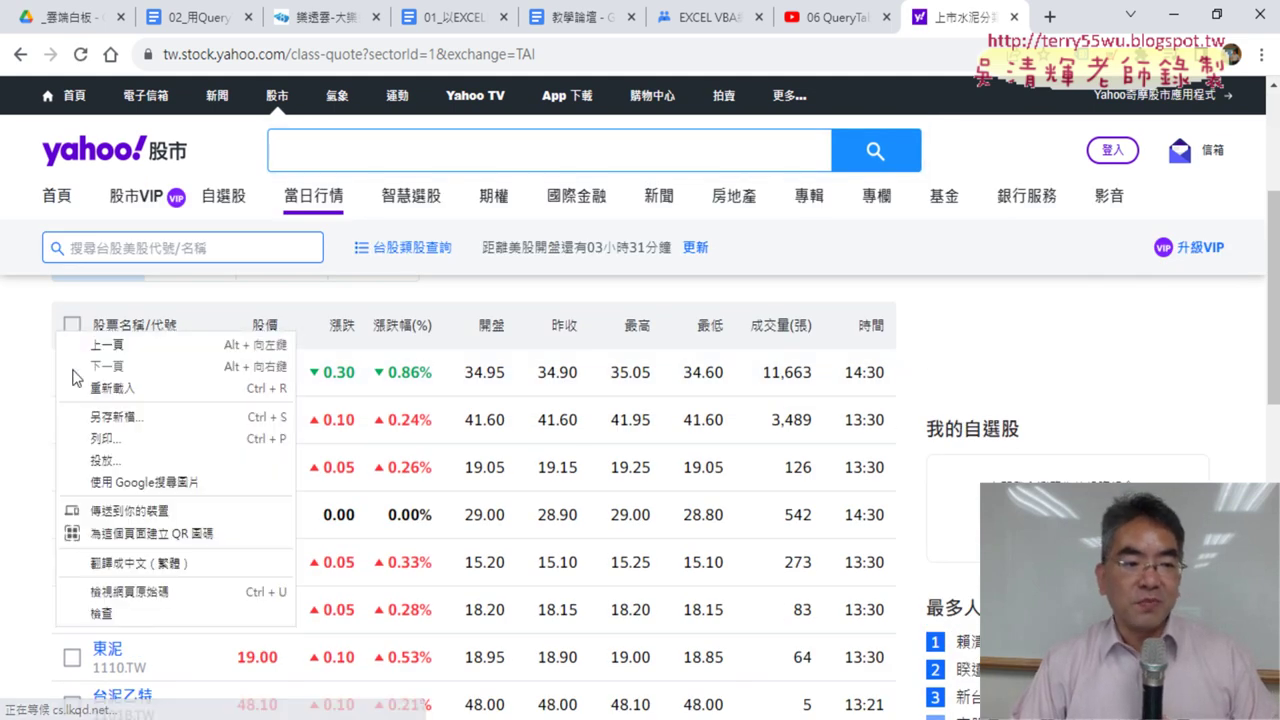
click(123, 612)
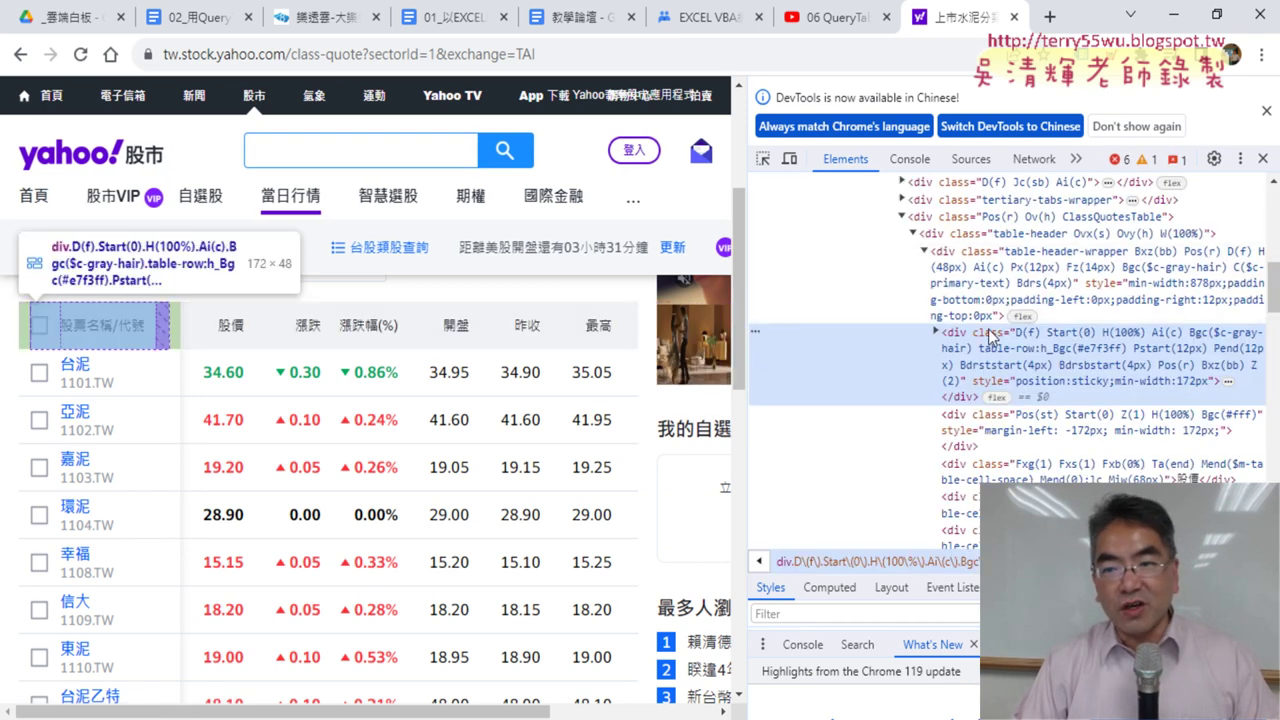
scroll(950, 262, up, 2)
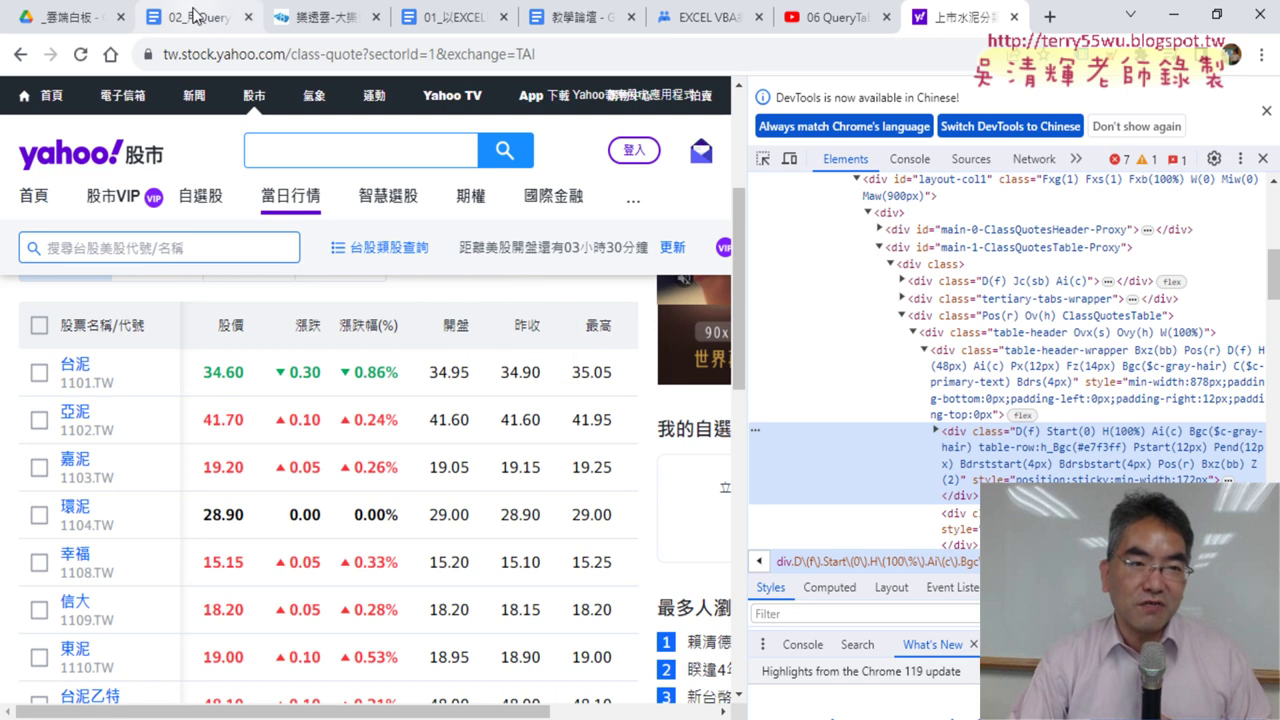
click(203, 20)
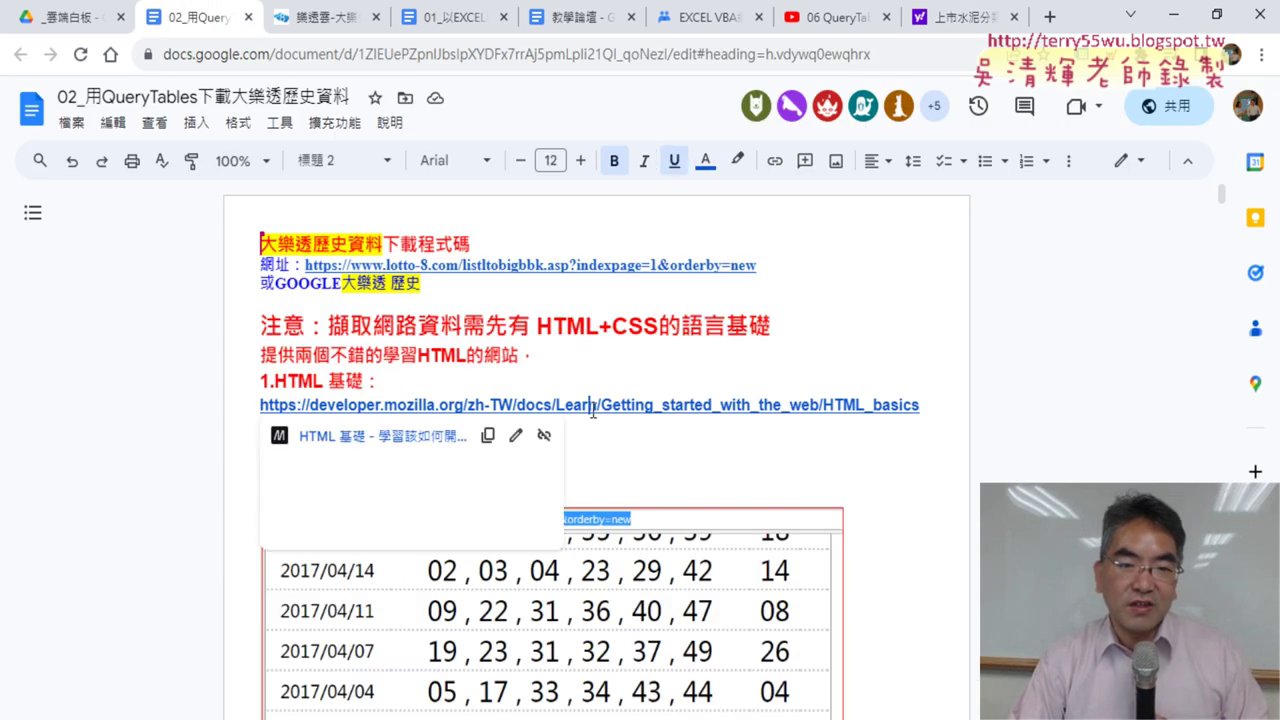
scroll(897, 383, down, 3)
scroll(930, 386, down, 4)
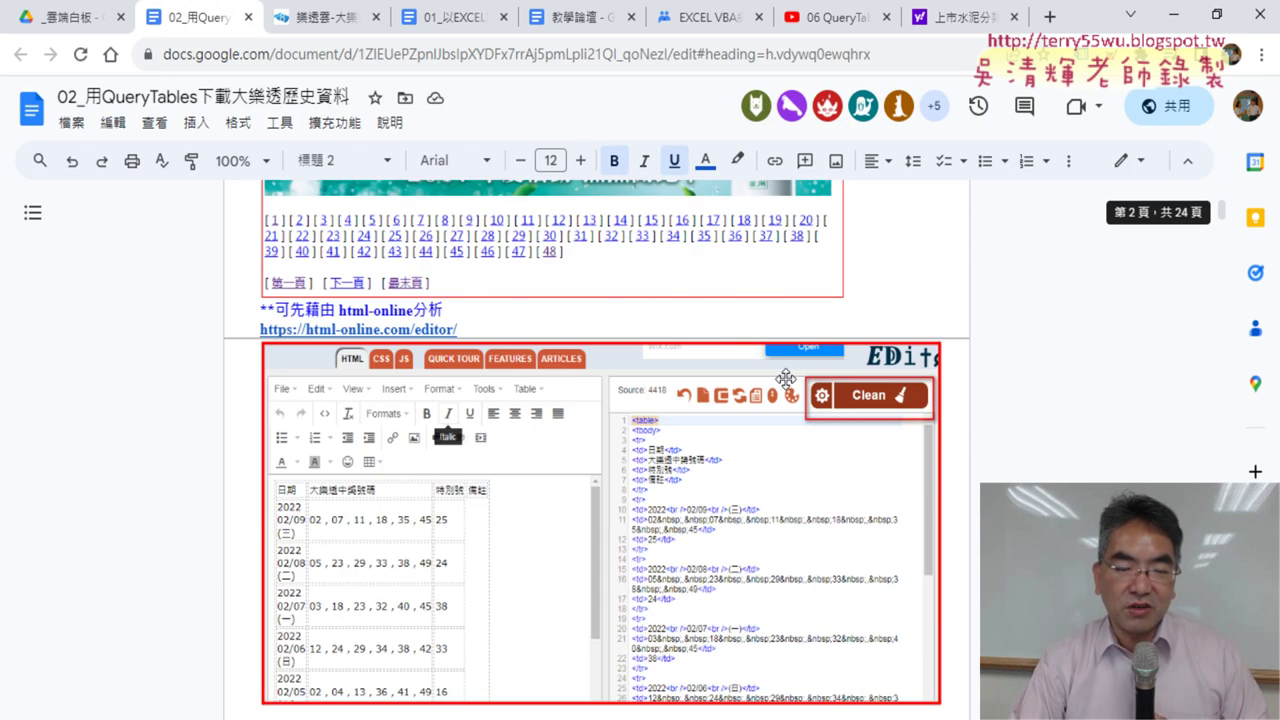
click(945, 25)
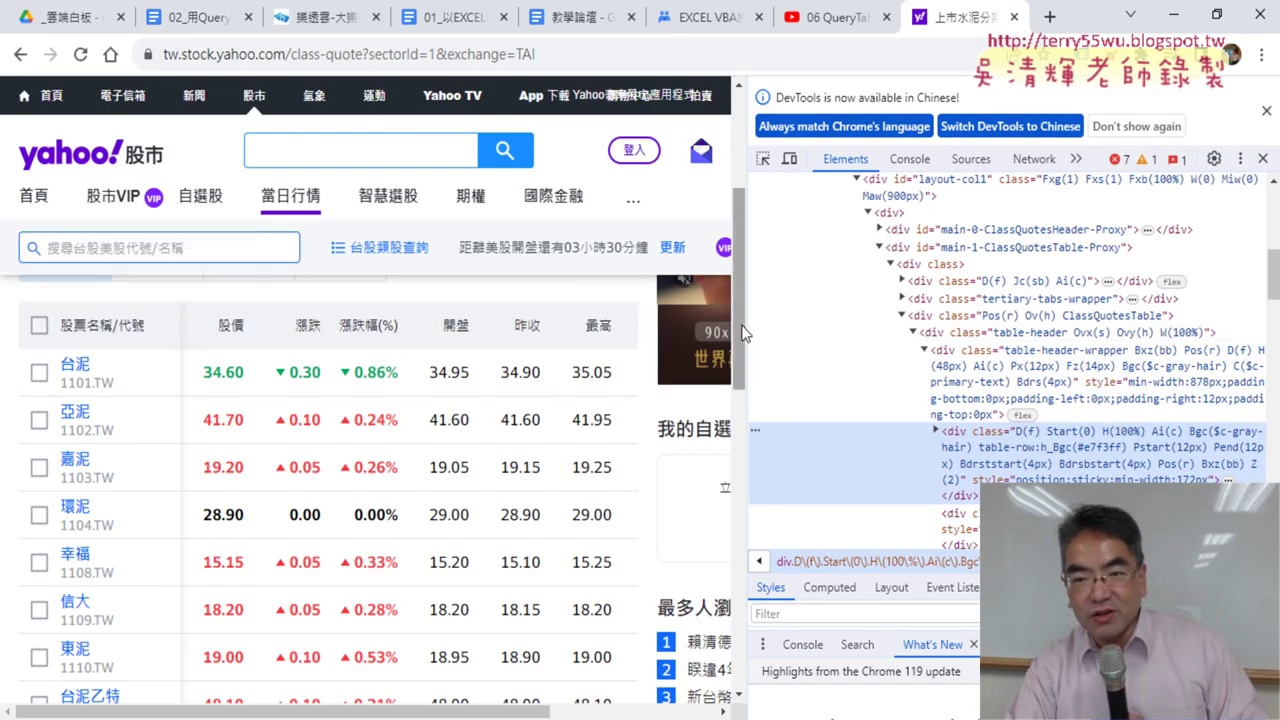
Widen the Elements panel and select the ClassQuotesTable div and its class attribute
drag(748, 334, 584, 323)
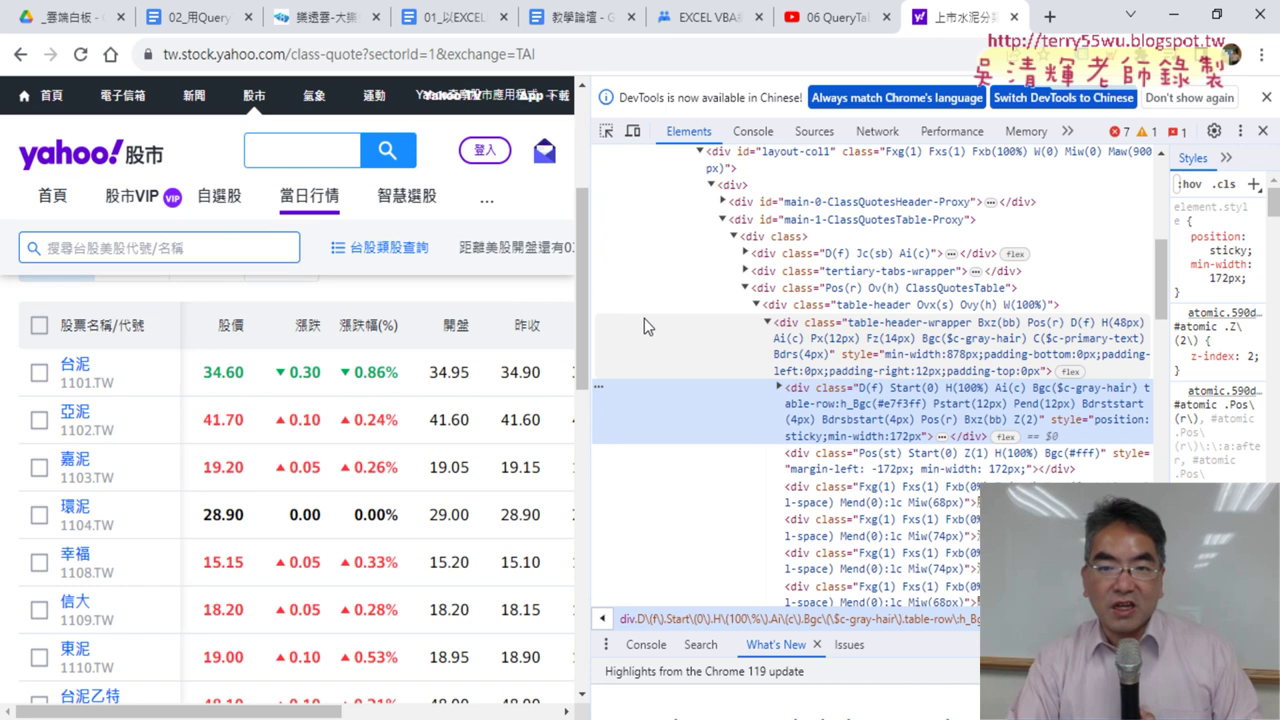
click(764, 289)
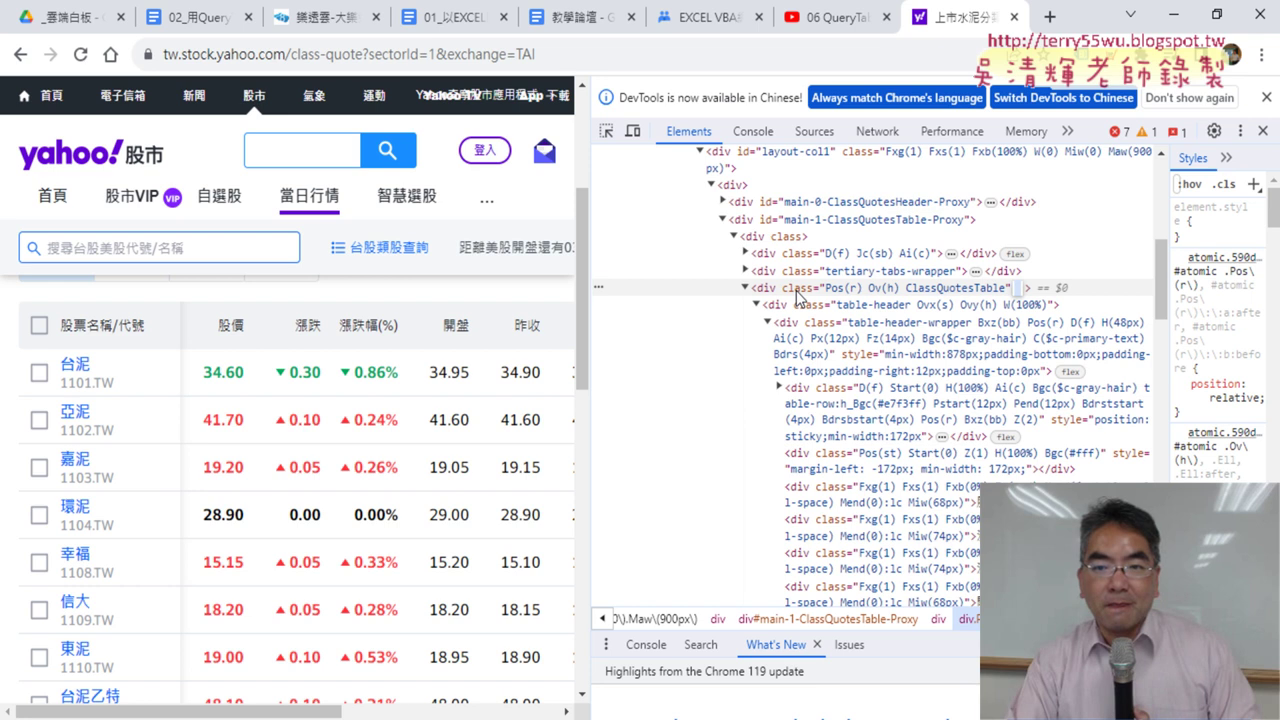
click(826, 290)
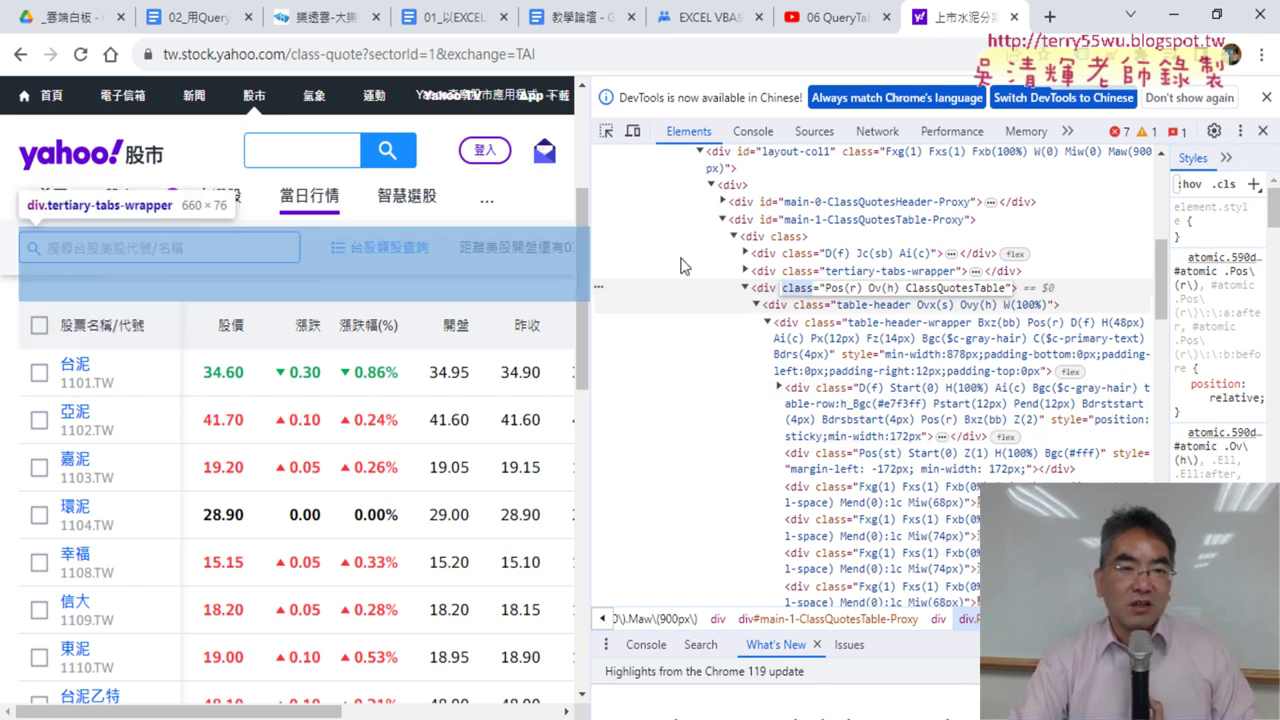
Return to the Google Docs lesson notes, scrolled to the top
click(197, 14)
scroll(423, 389, up, 5)
scroll(423, 389, up, 5)
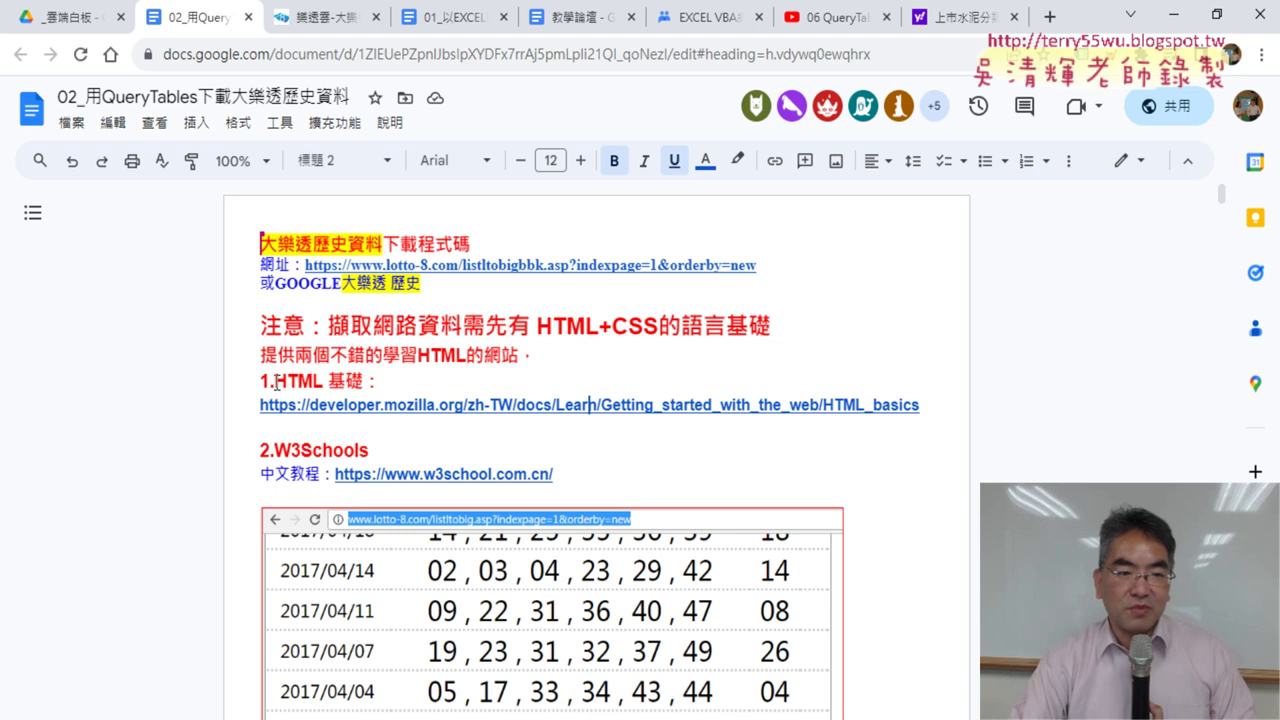
Open the MDN 'HTML 基礎' link from the notes and scroll to its tag and element diagram
drag(274, 383, 380, 383)
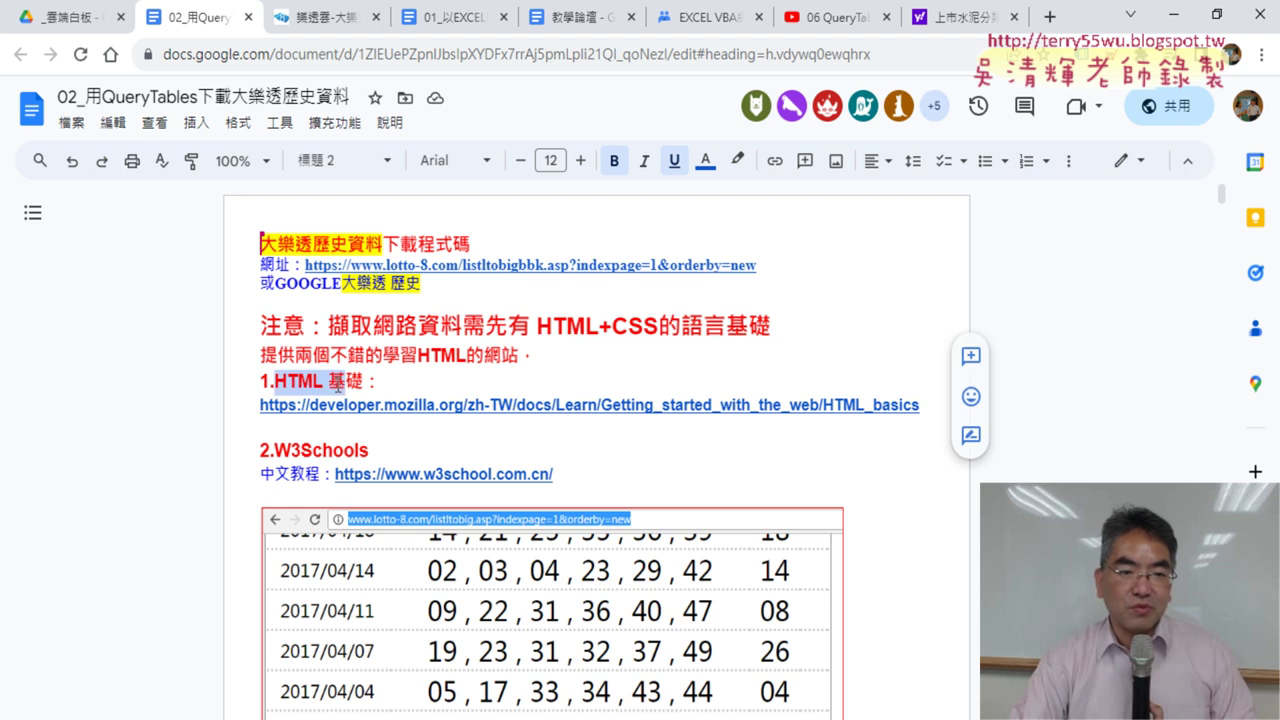
click(524, 406)
click(414, 440)
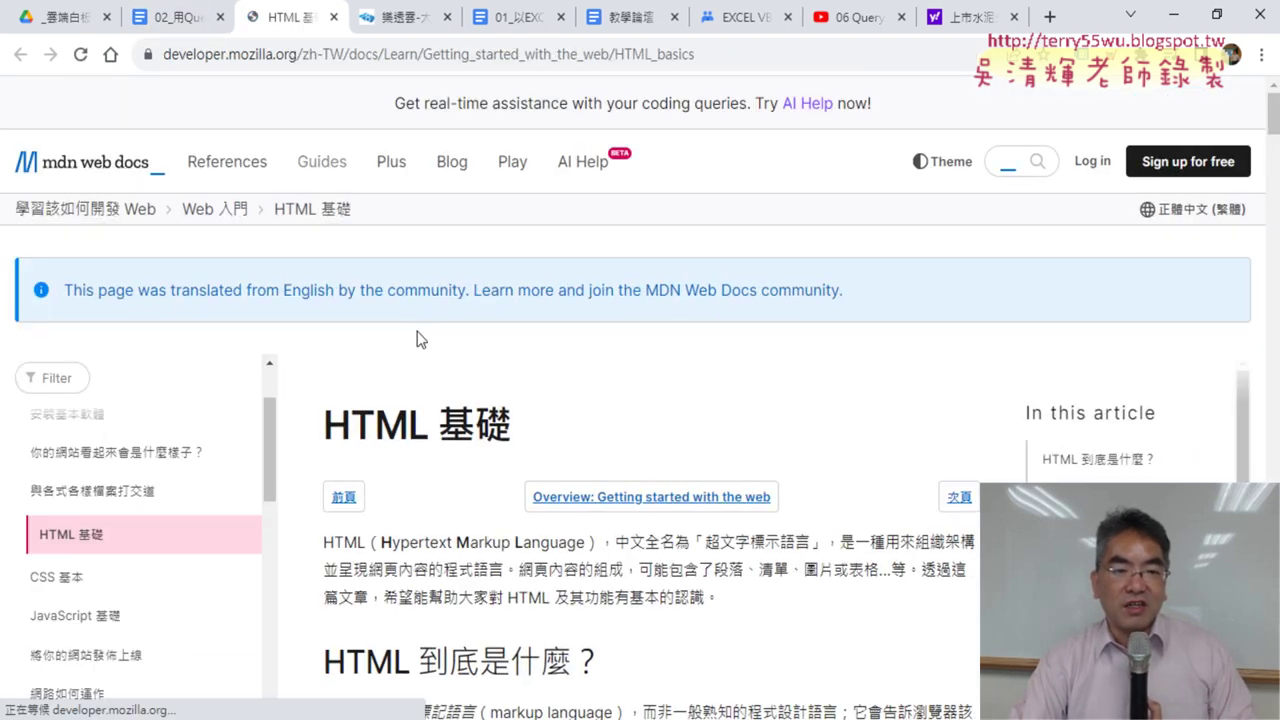
scroll(420, 339, down, 3)
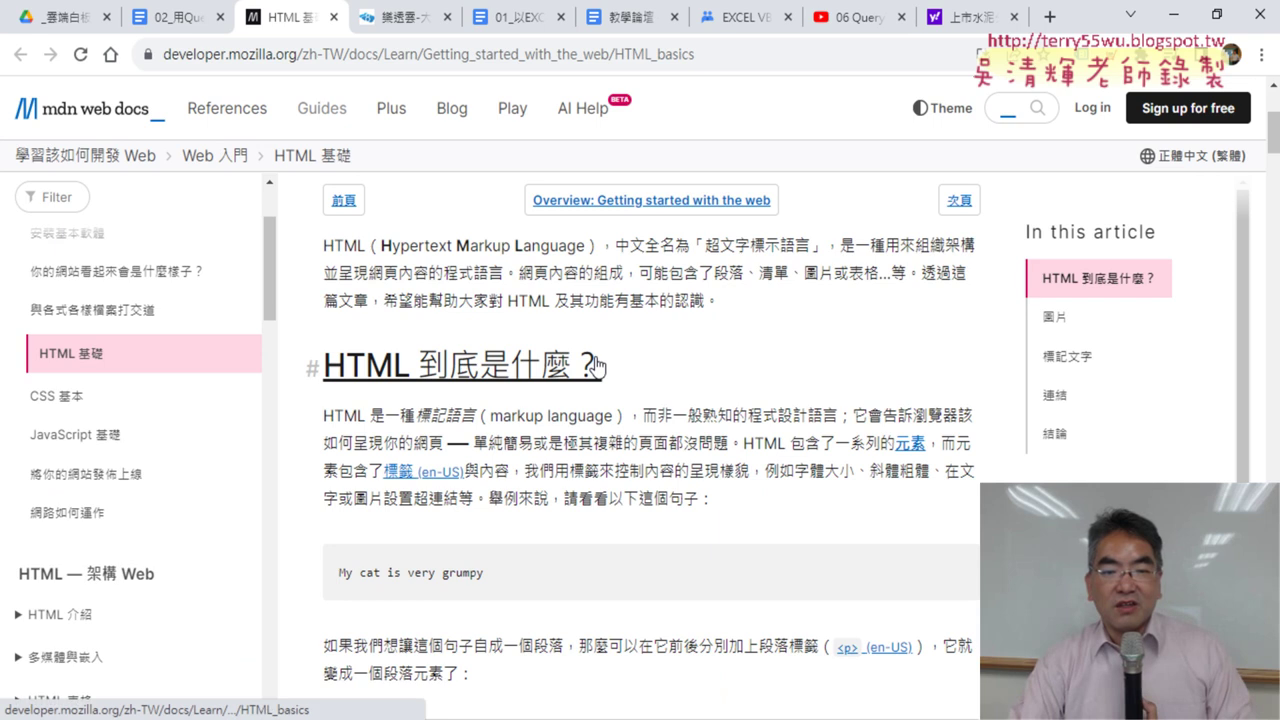
scroll(597, 366, down, 2)
scroll(653, 415, down, 1)
scroll(653, 415, down, 2)
scroll(653, 415, down, 2)
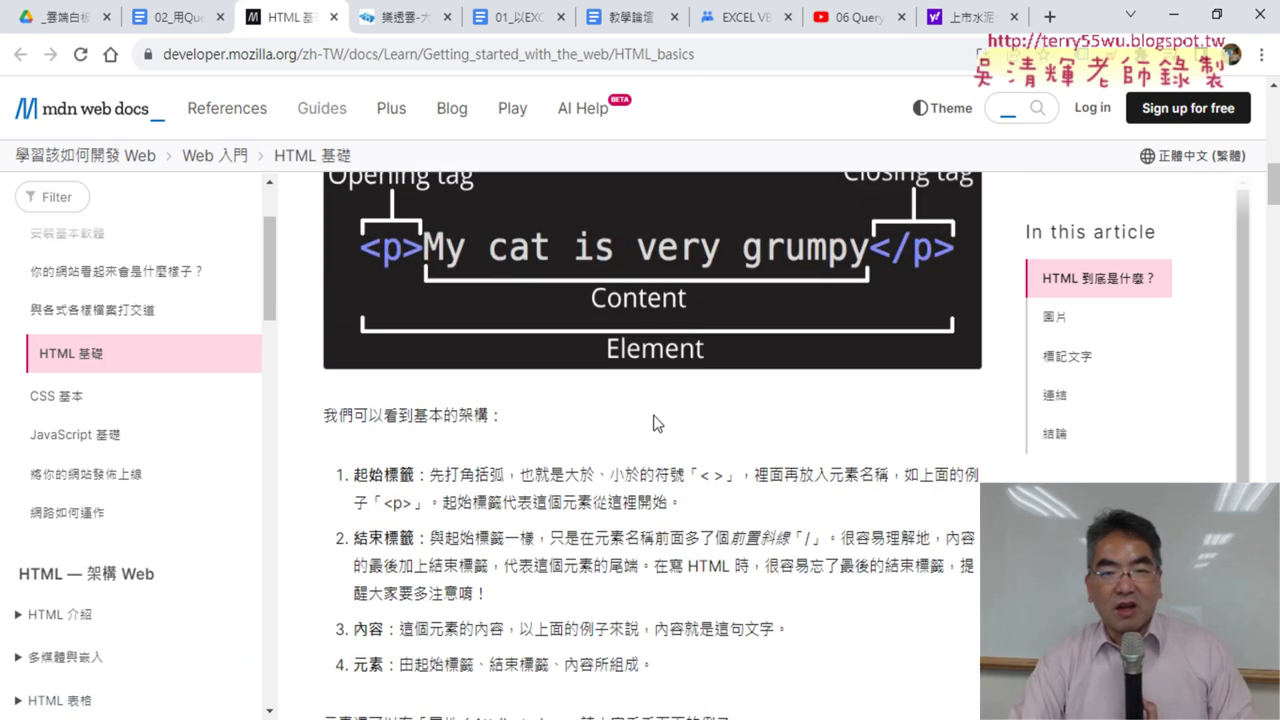
scroll(653, 415, up, 1)
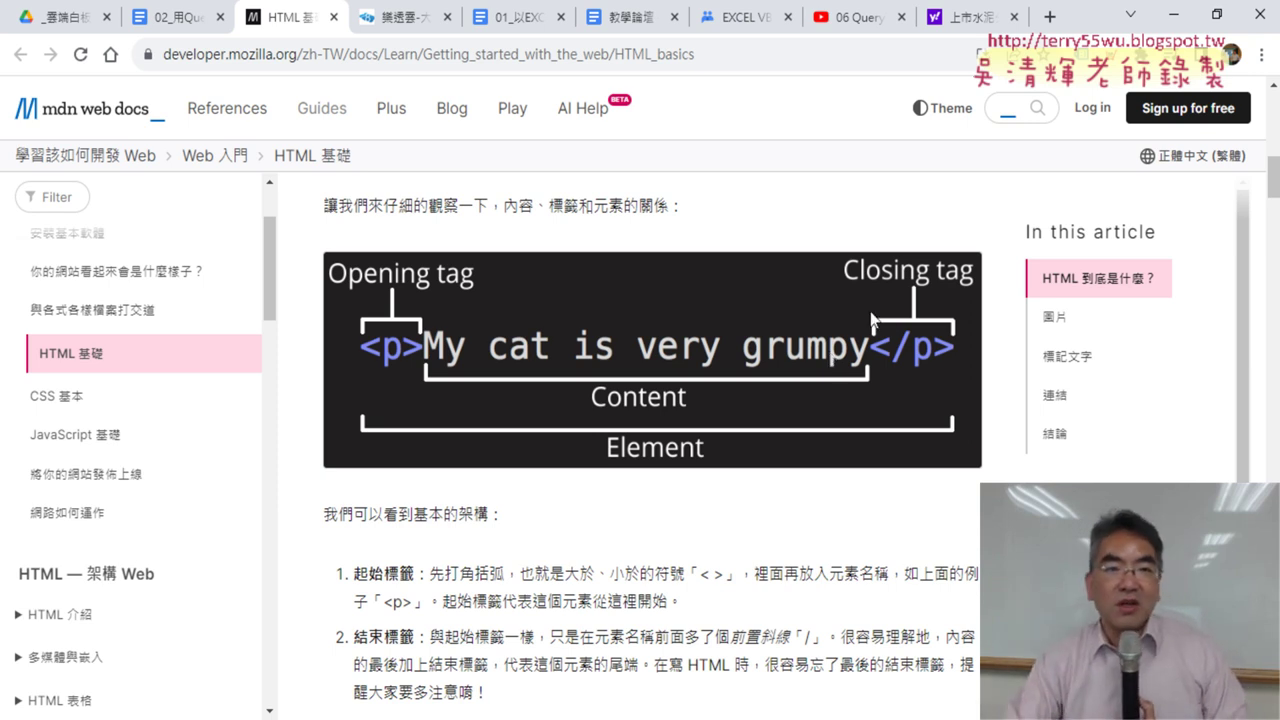
mouse_move(396, 22)
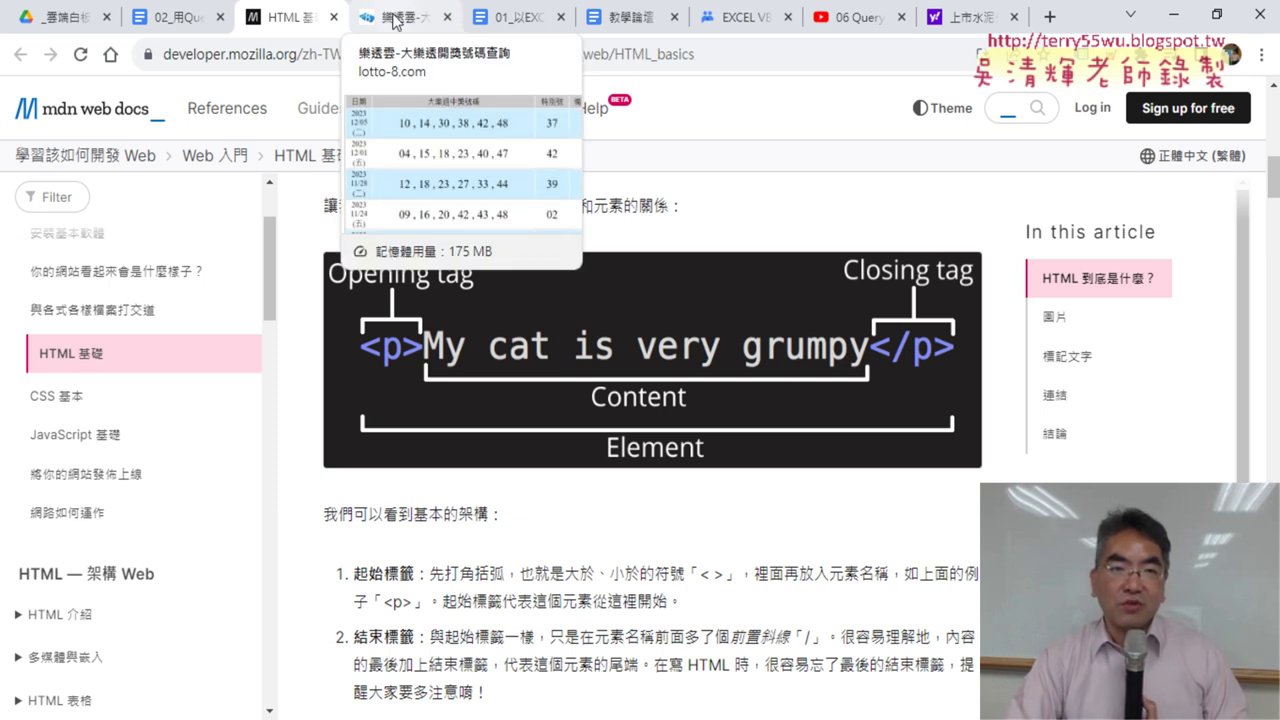
On the lotto-8 page, select the results row's parent table element and copy 'table'
click(396, 22)
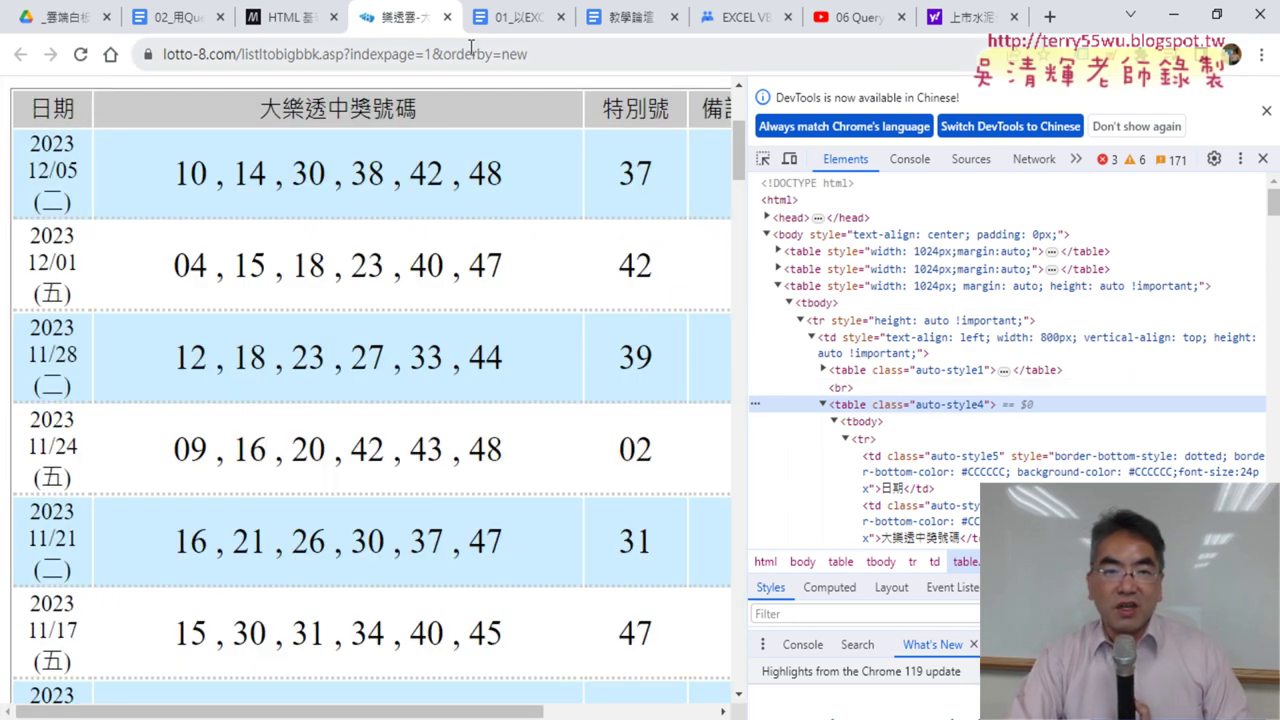
click(472, 53)
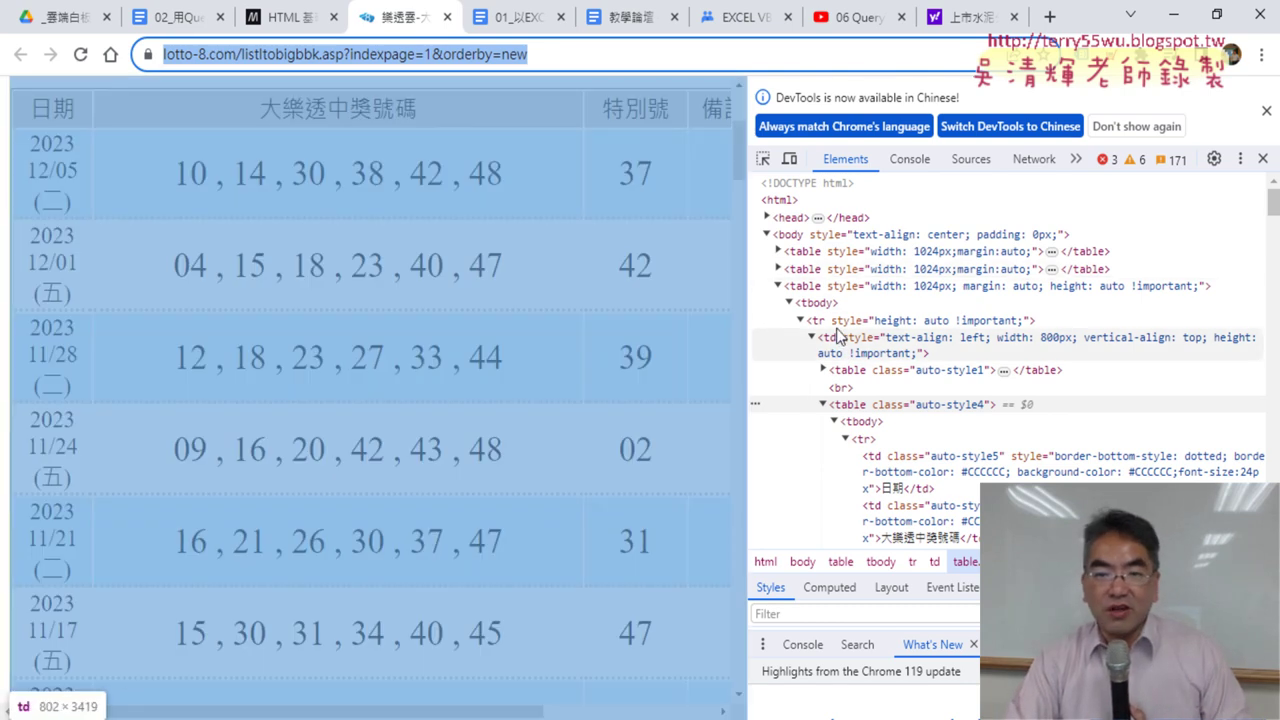
click(857, 321)
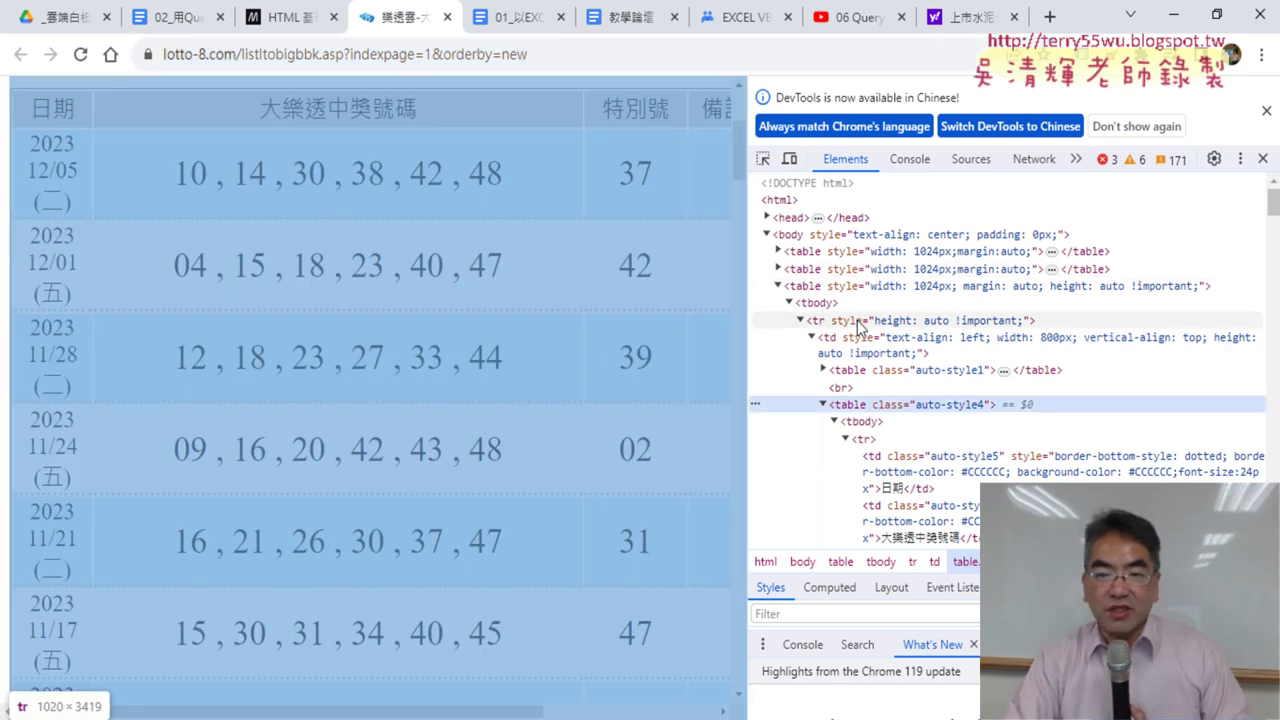
click(800, 286)
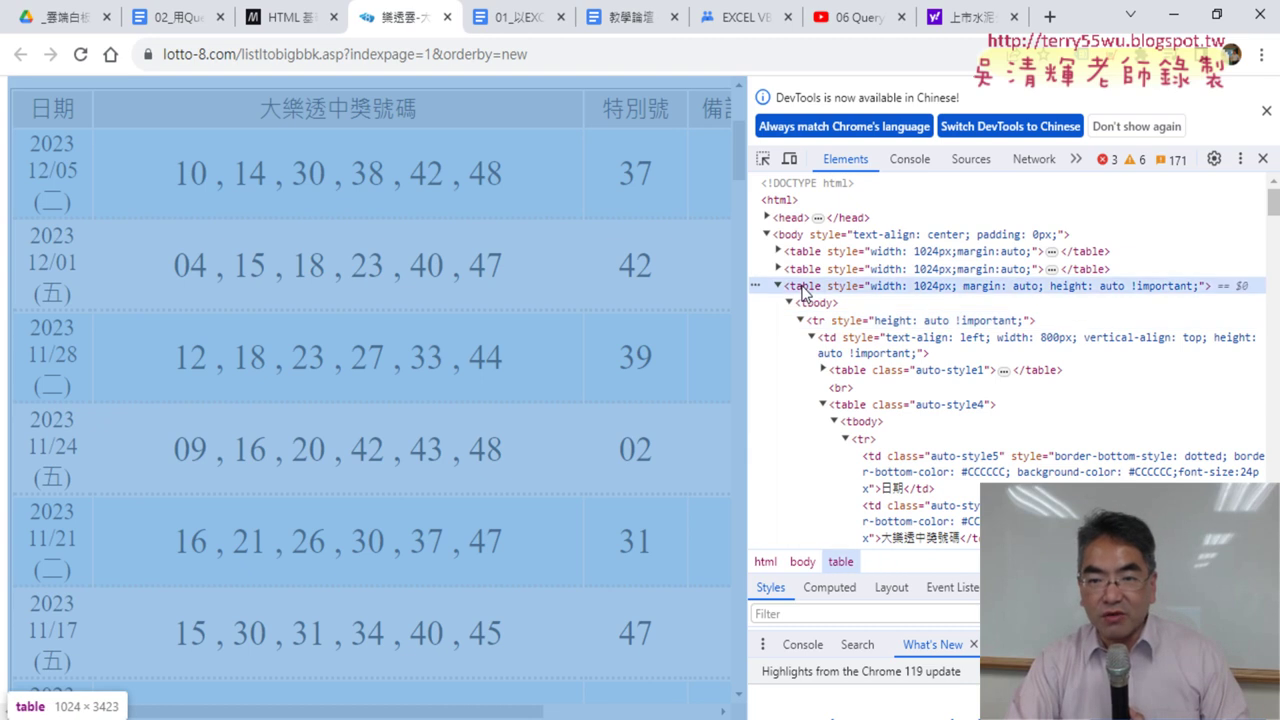
right_click(803, 290)
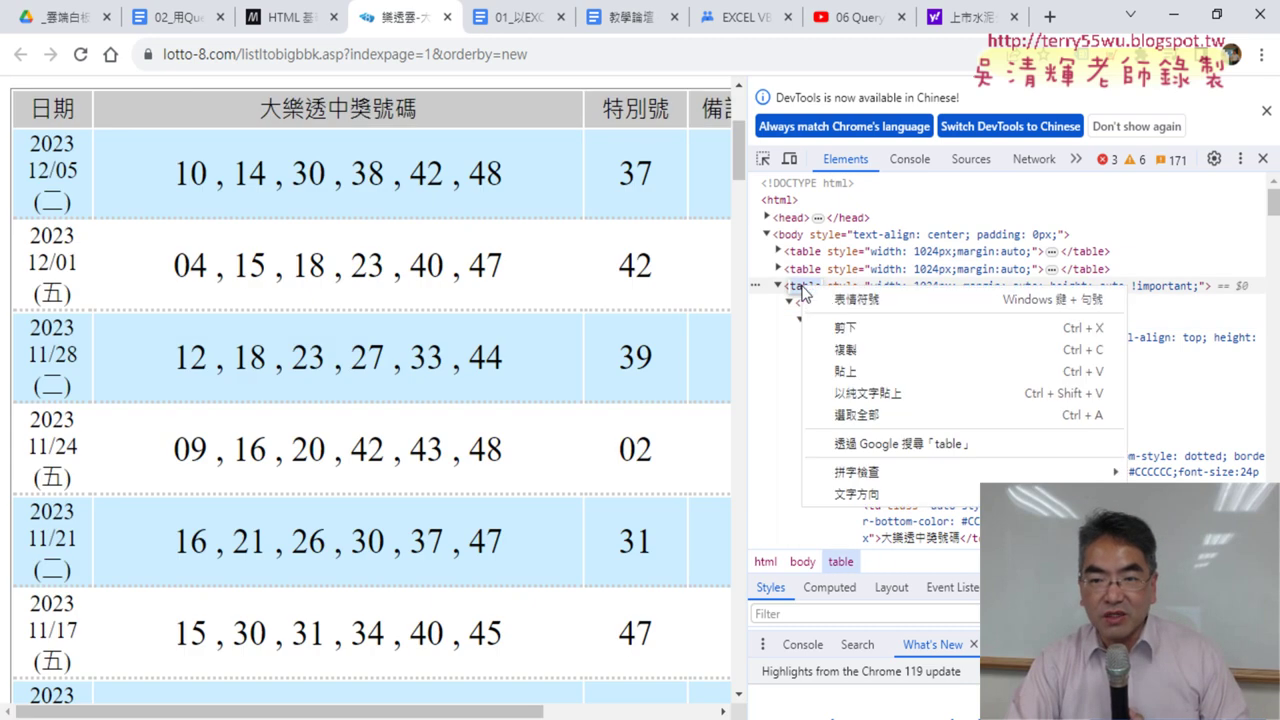
click(855, 350)
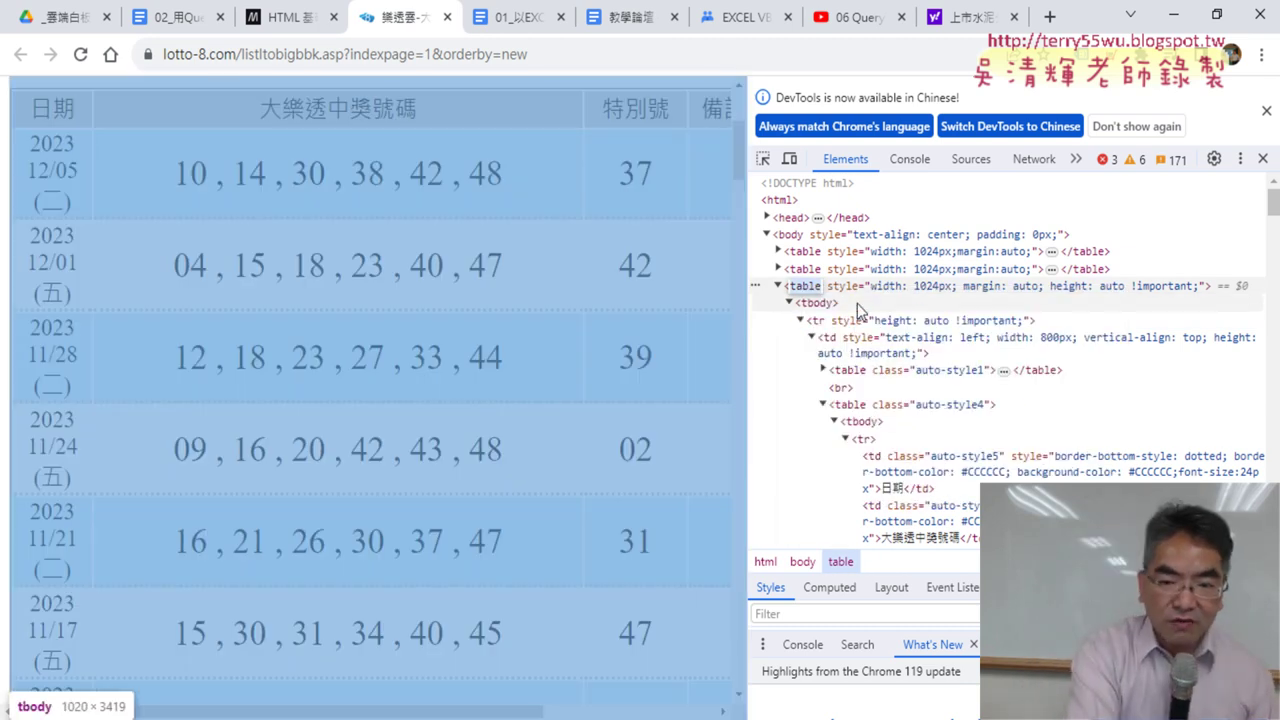
Search the Elements panel for '<table' and cycle through matches to the draw-results table
key(ctrl+f)
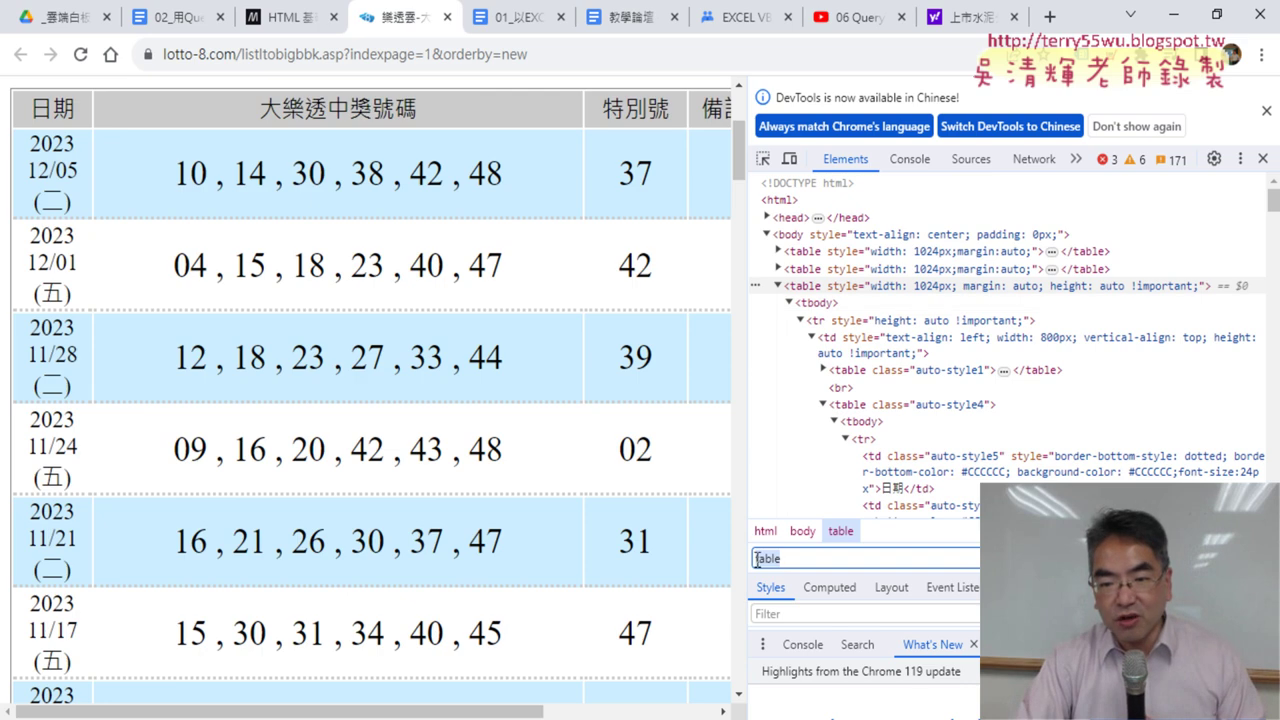
click(757, 558)
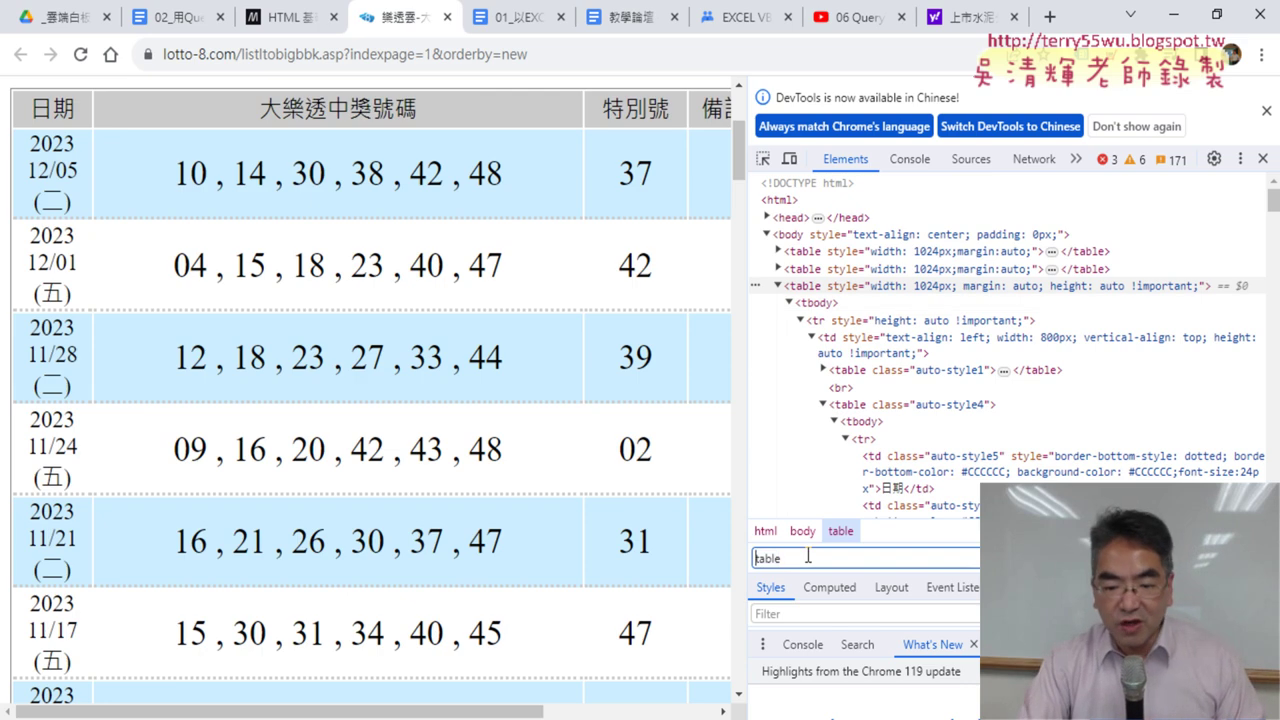
text(<)
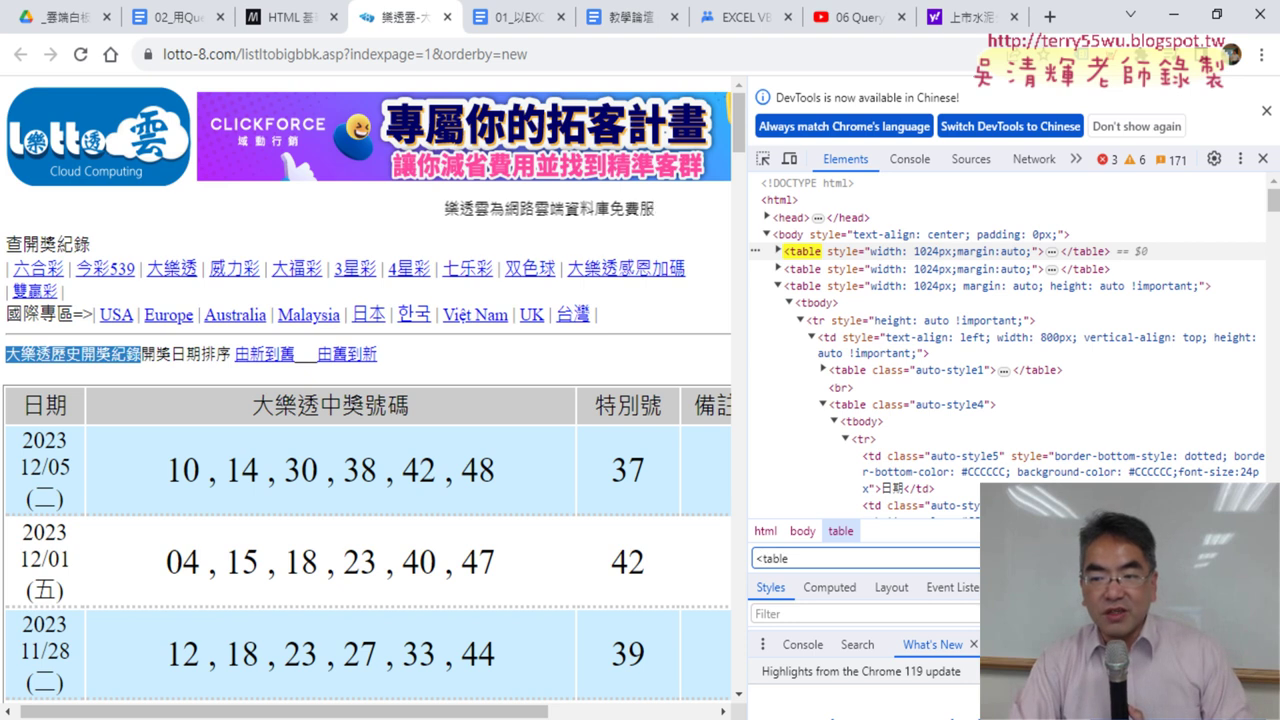
key(Return)
key(Return)
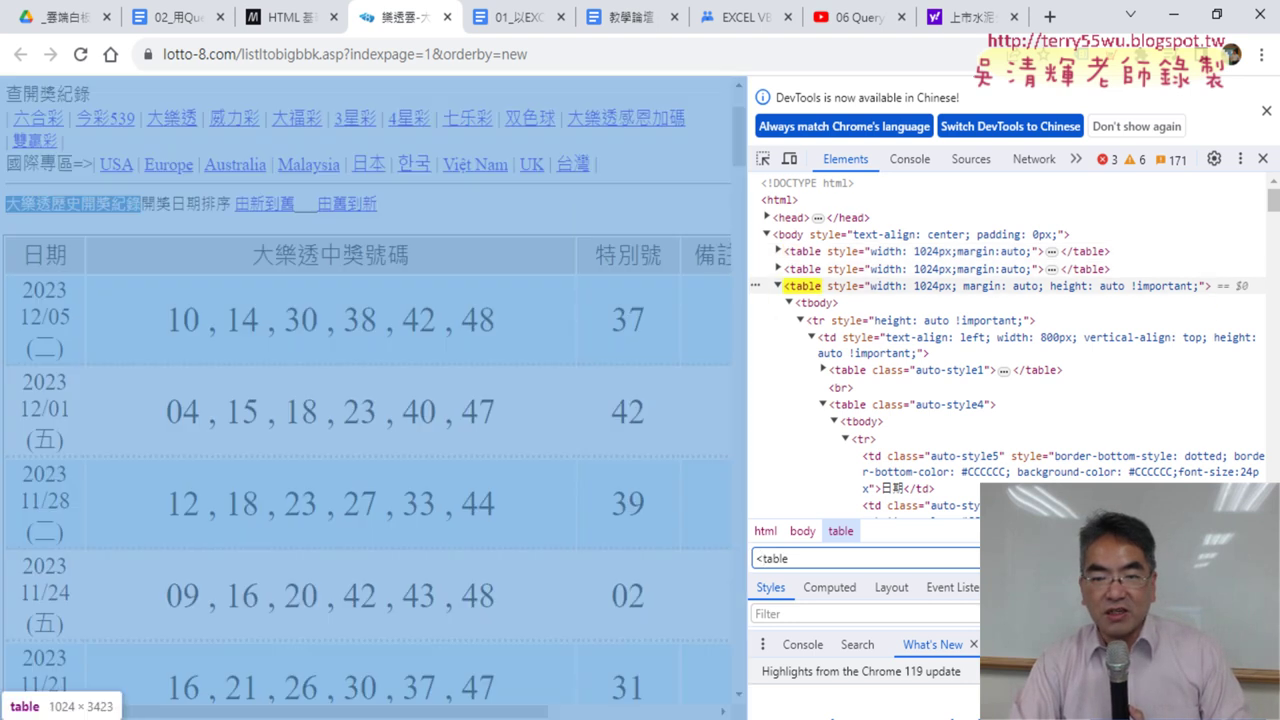
key(Return)
key(Return)
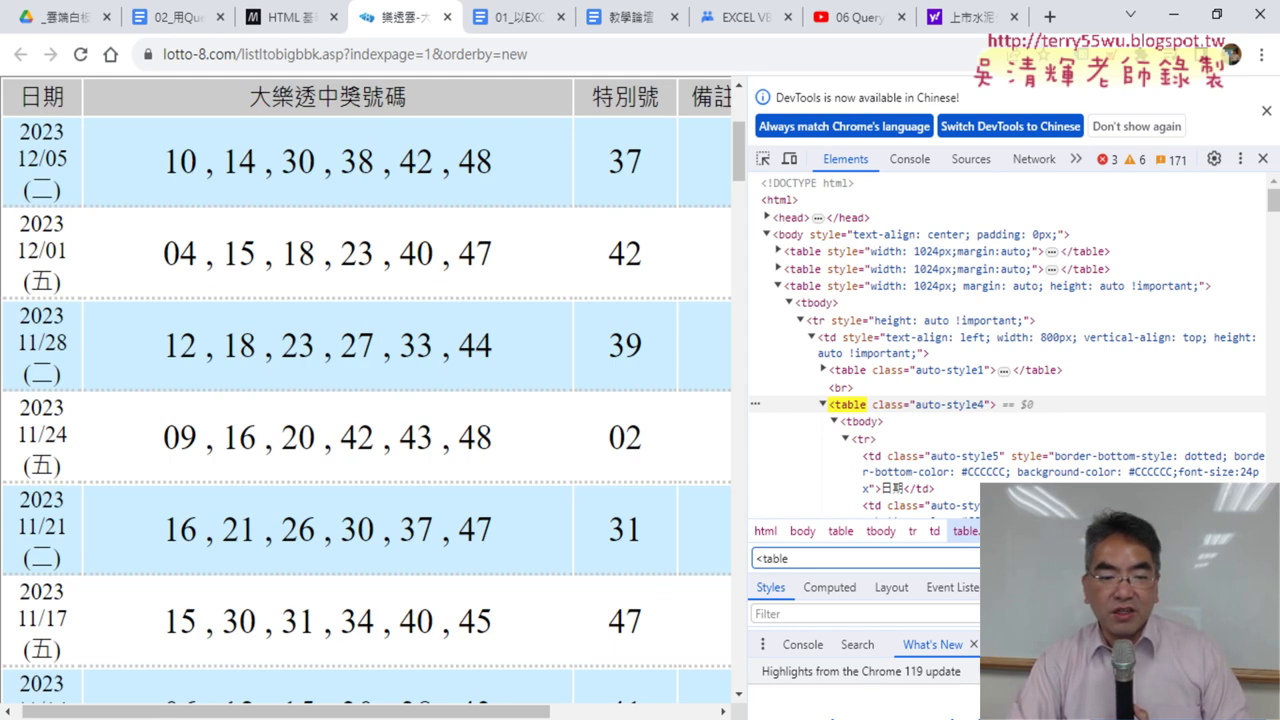
Set the 大樂透下載 macro's .WebTables to "5"
key(alt+Tab)
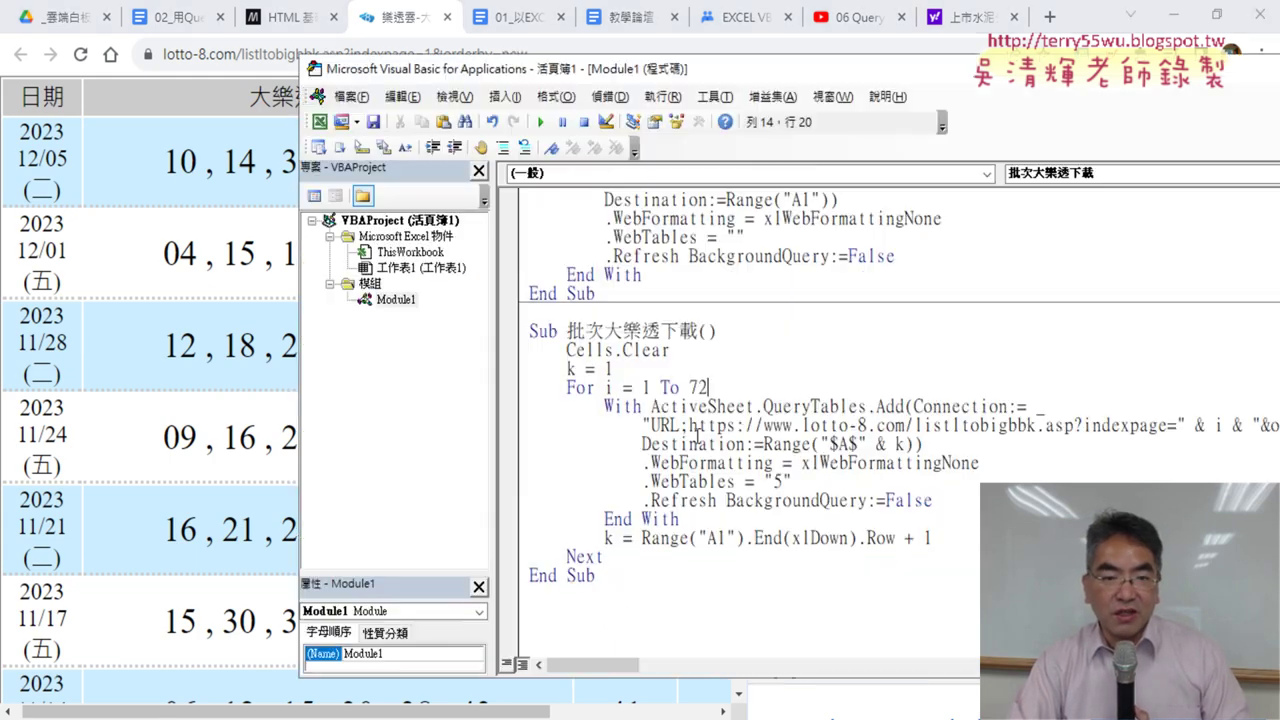
scroll(757, 368, up, 1)
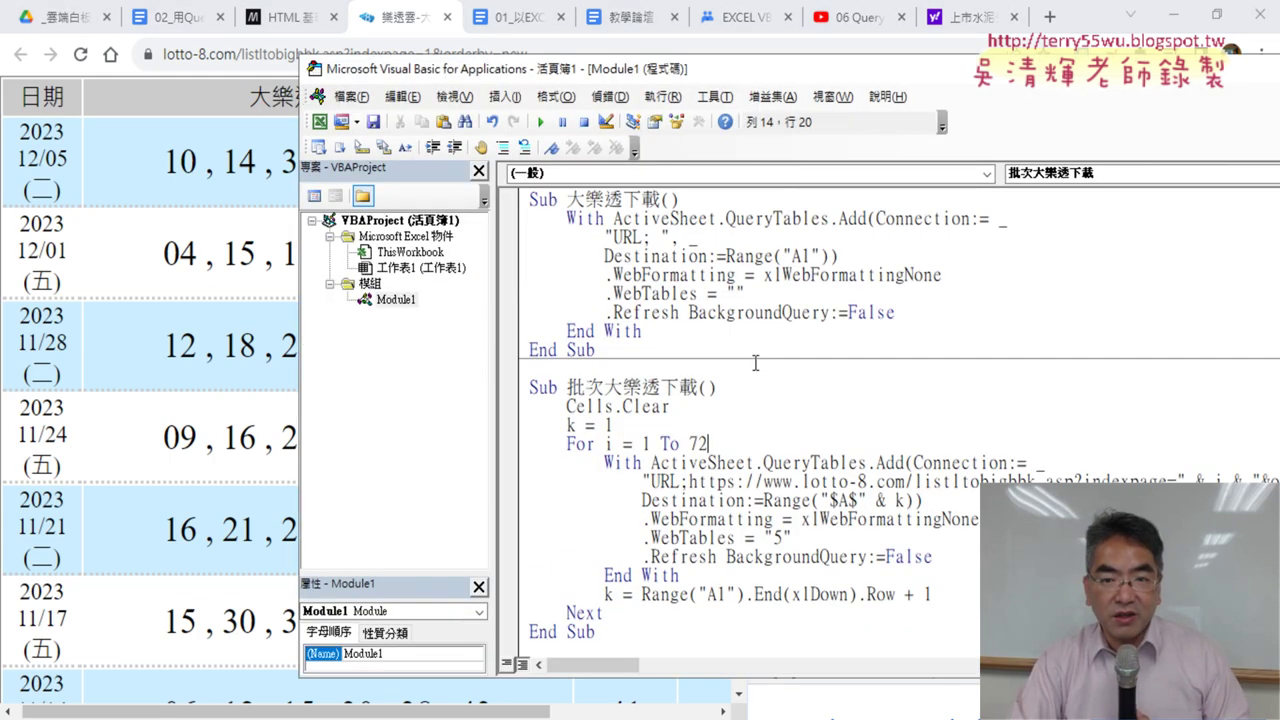
click(742, 291)
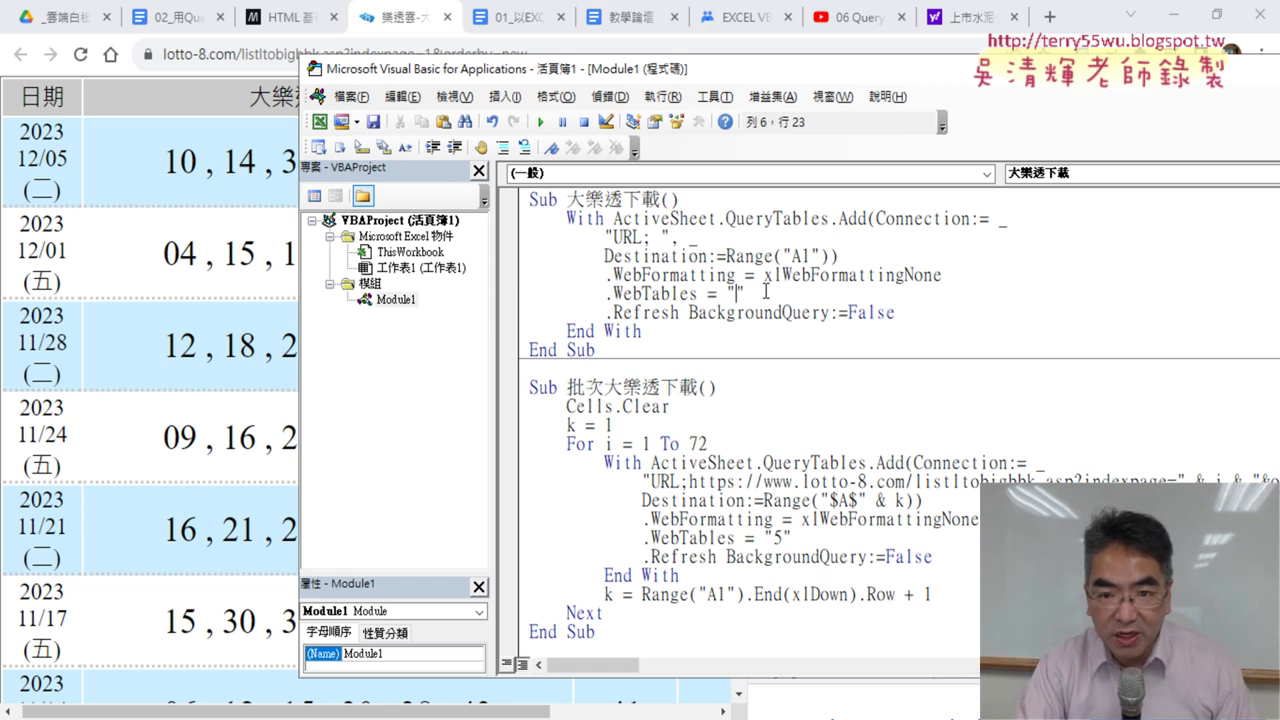
text(5)
drag(755, 293, 607, 293)
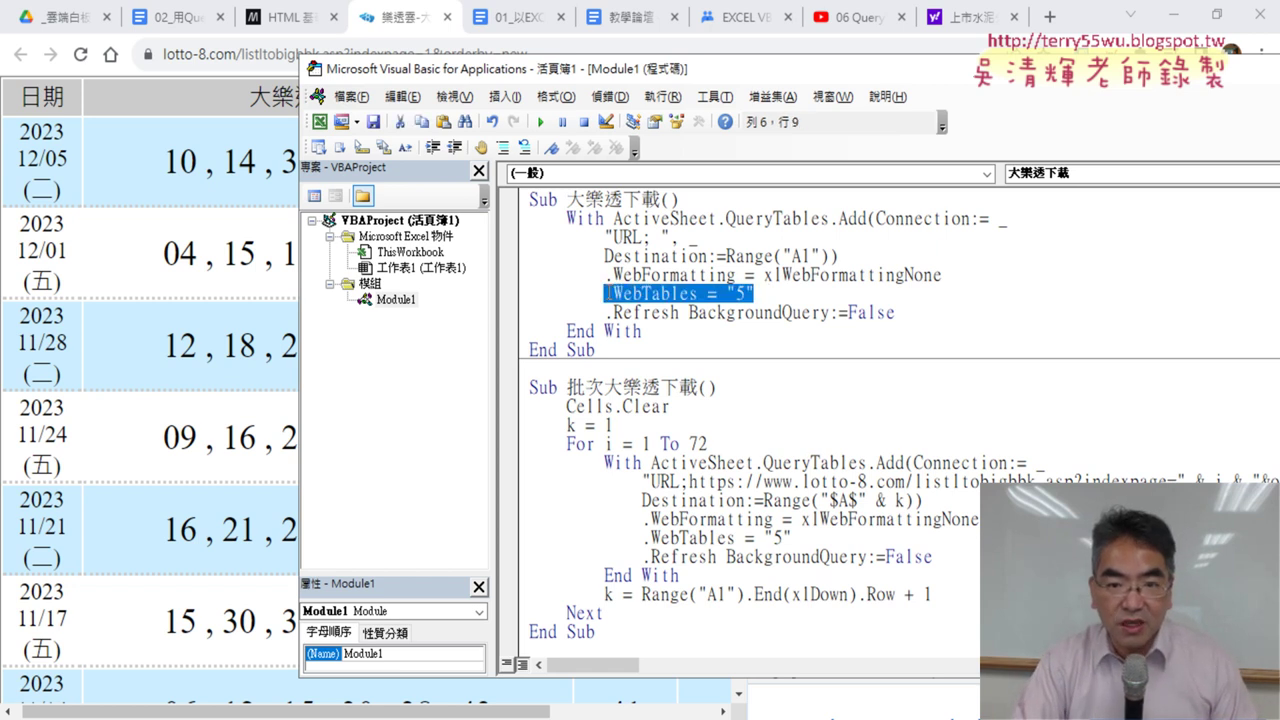
Paste the lotto-8 results page address after "URL; and select its page number 1
click(656, 237)
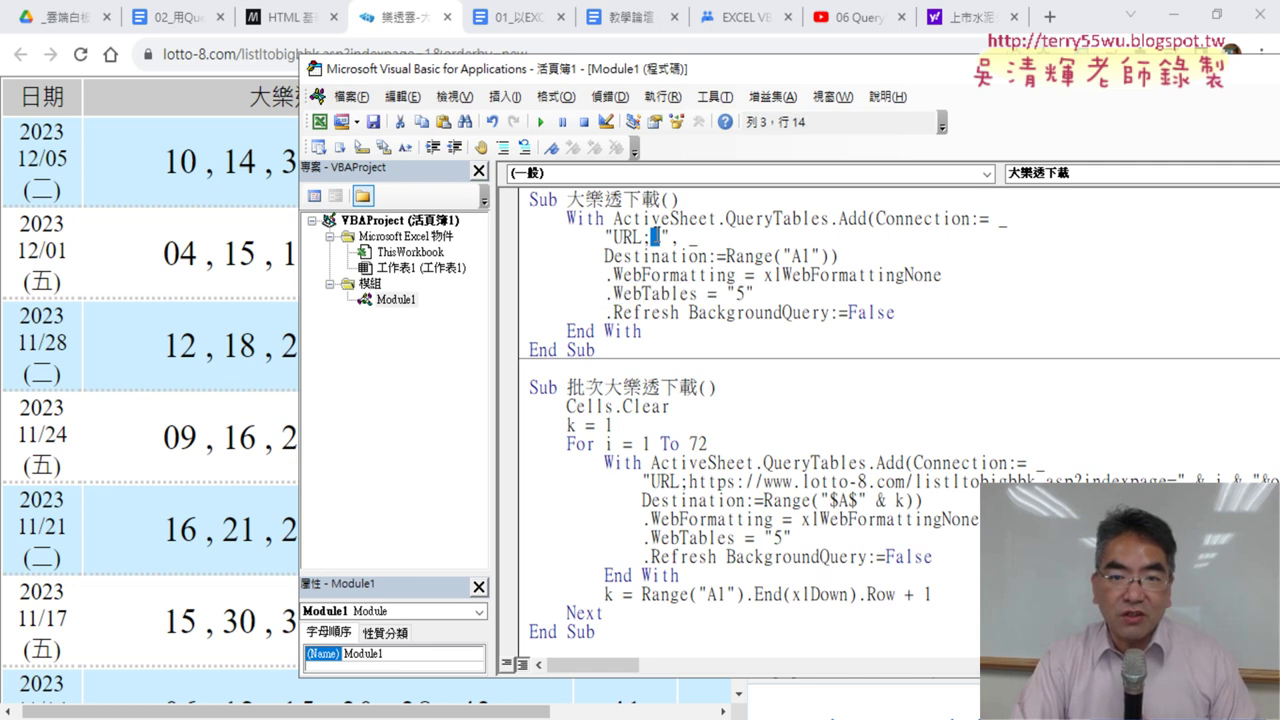
click(268, 55)
right_click(299, 58)
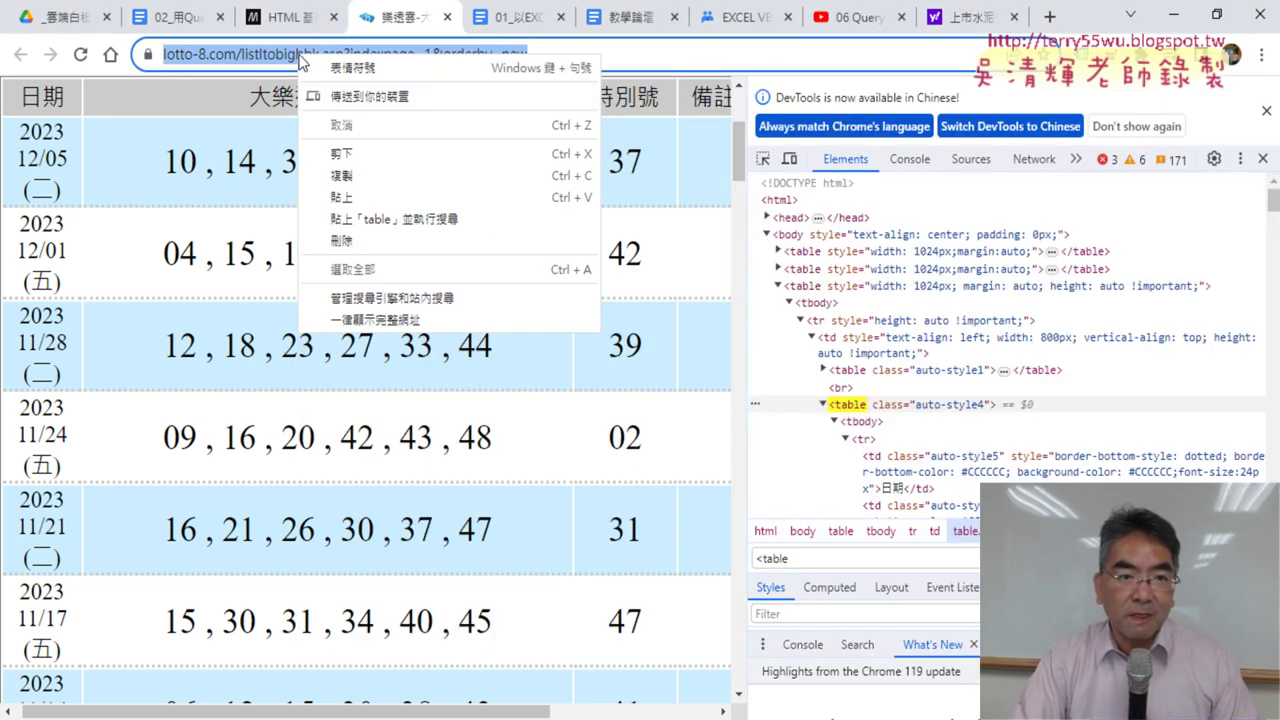
click(345, 176)
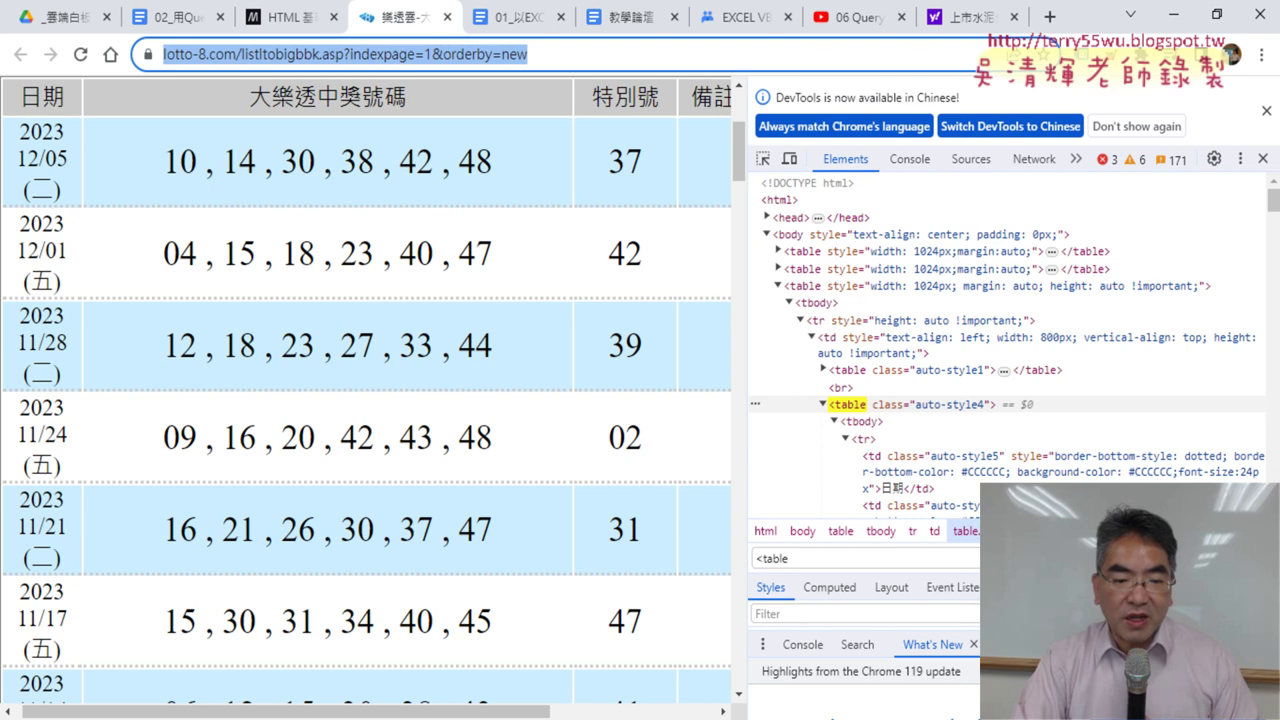
key(alt+Tab)
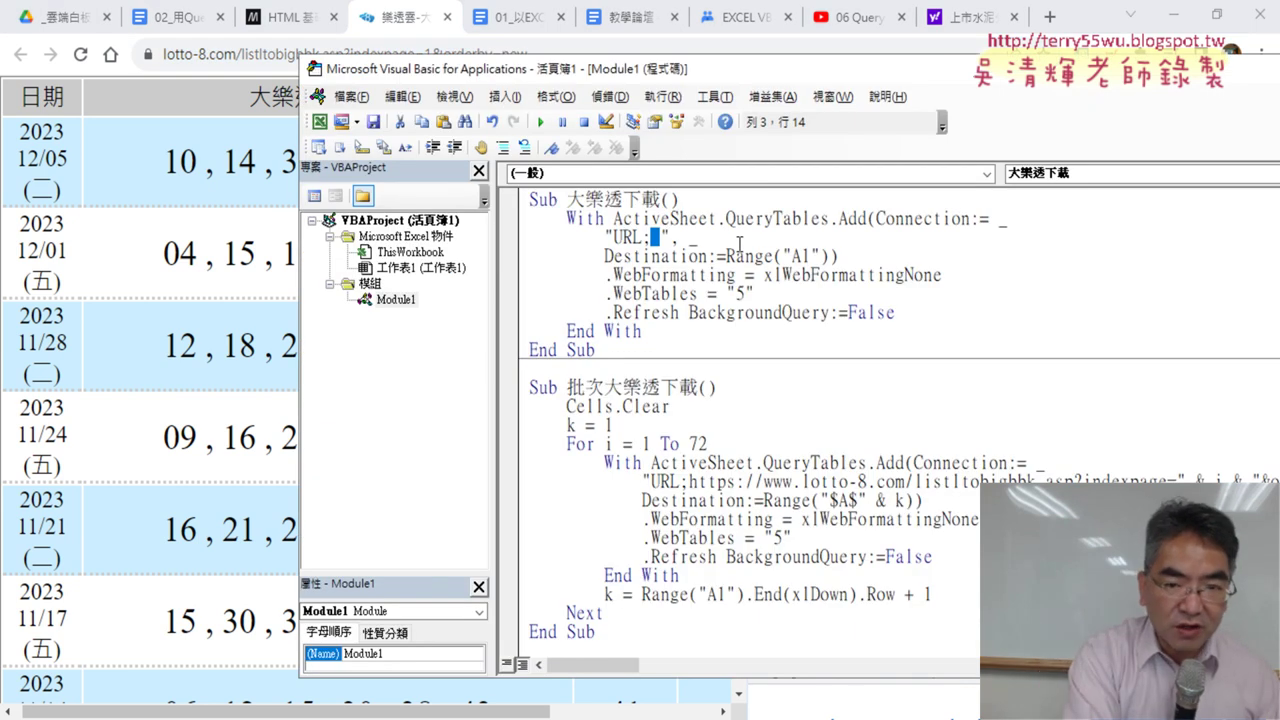
text(https://www.lotto-8.com/listltobigbbk.asp?indexpage=1&orderby=new)
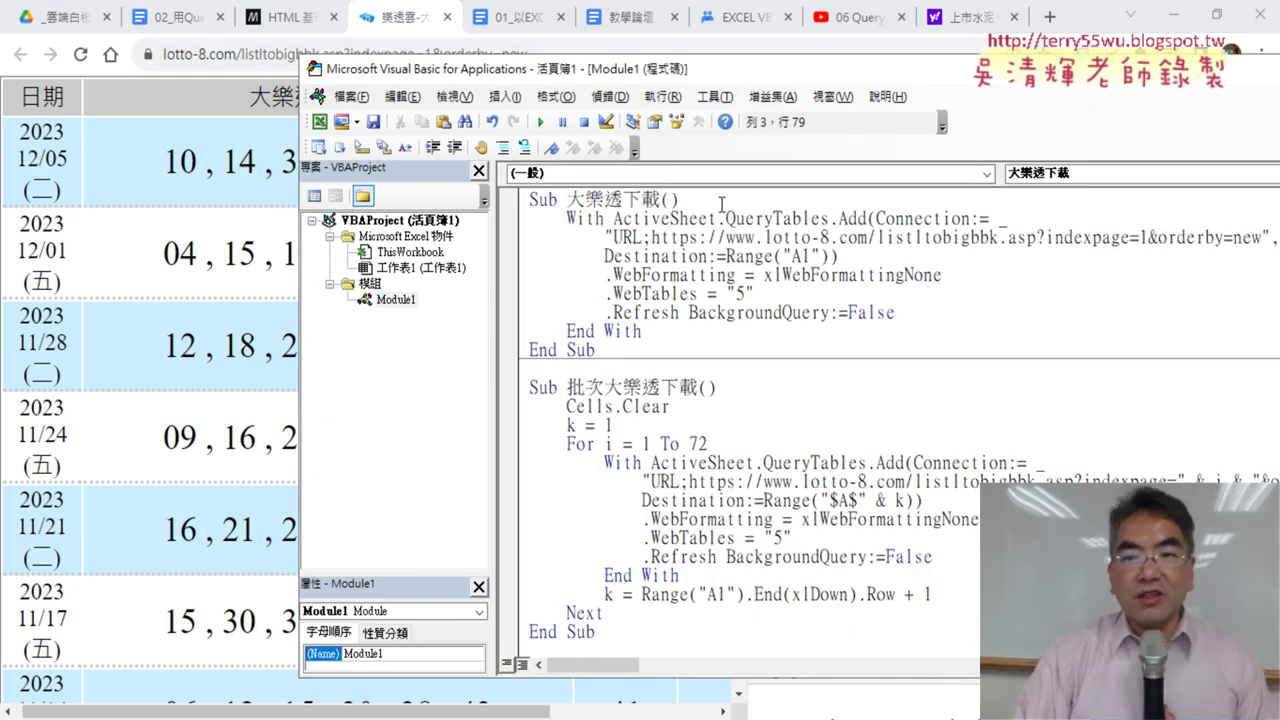
double_click(1143, 237)
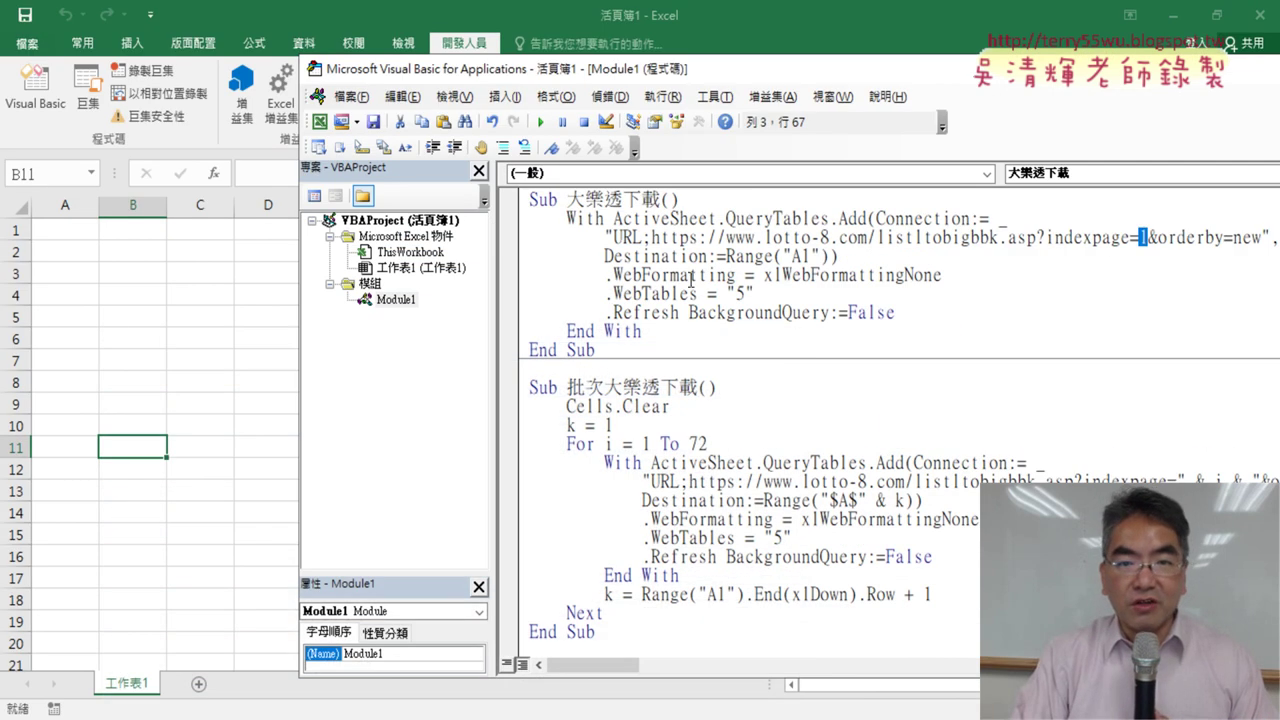
Run 大樂透下載 to import page 1's draw dates and numbers, then widen the code window
click(691, 276)
click(541, 122)
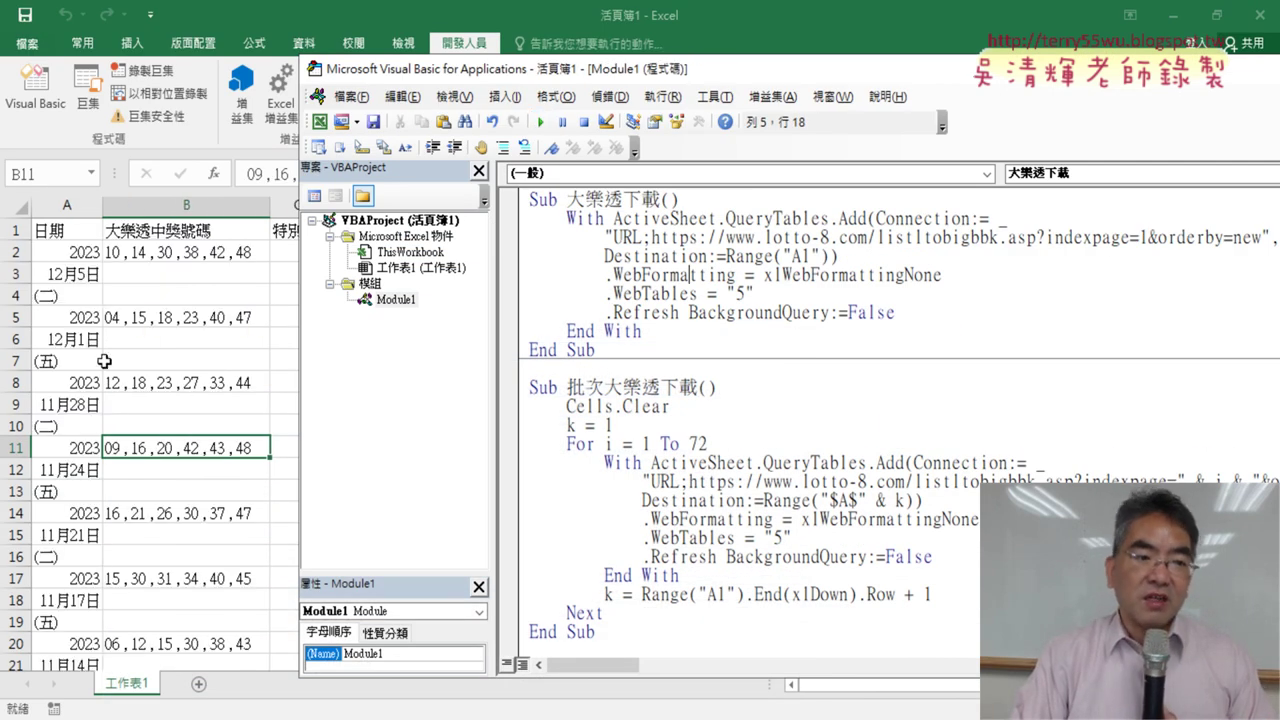
double_click(1143, 237)
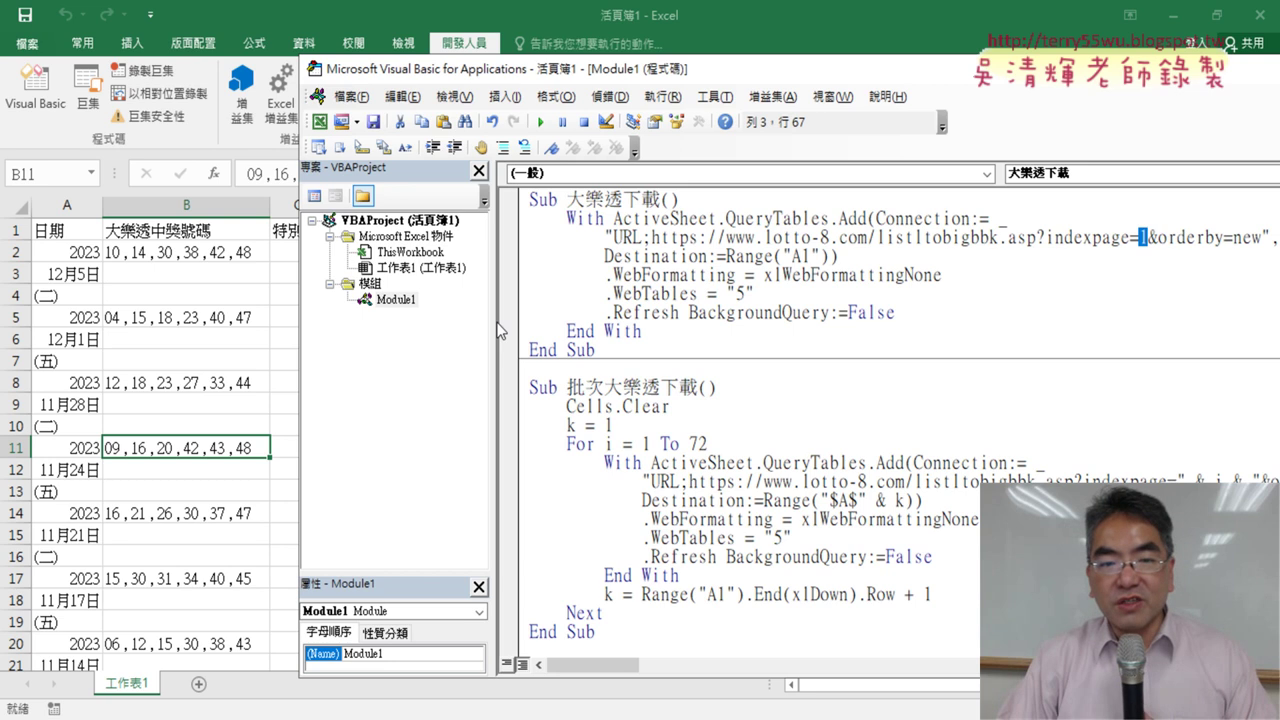
drag(494, 321, 368, 321)
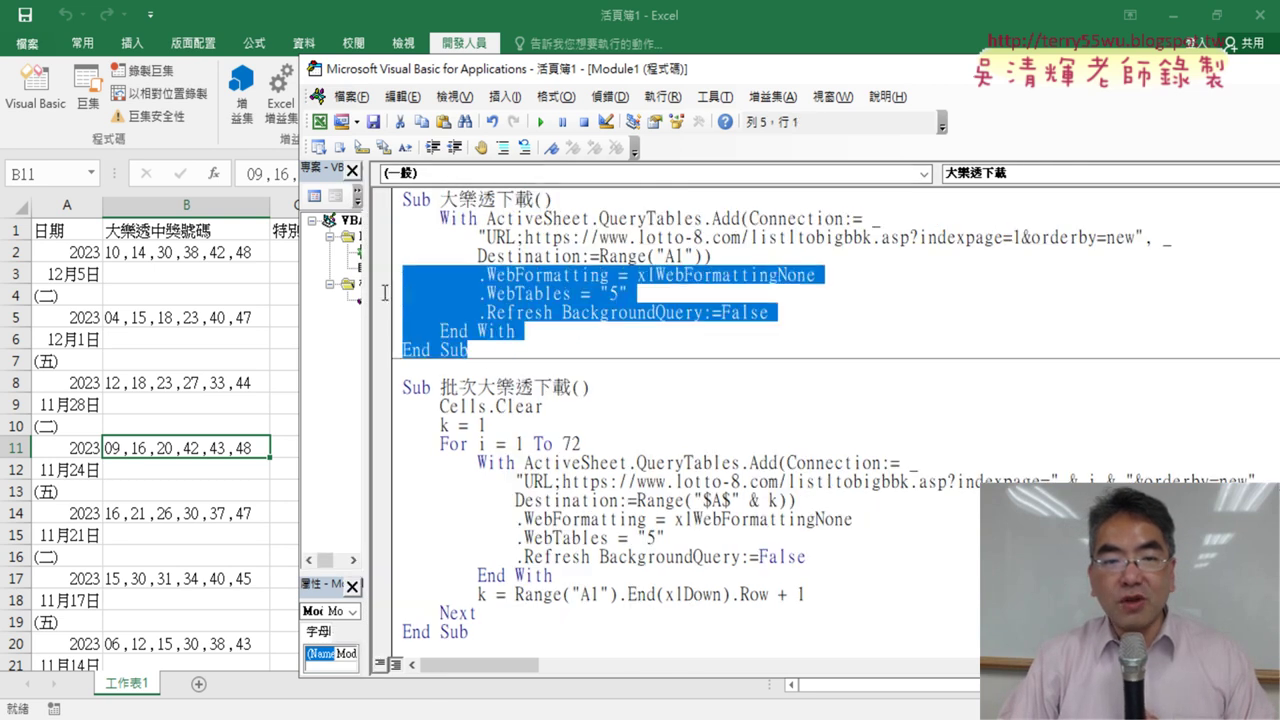
drag(484, 355, 402, 199)
scroll(485, 461, down, 1)
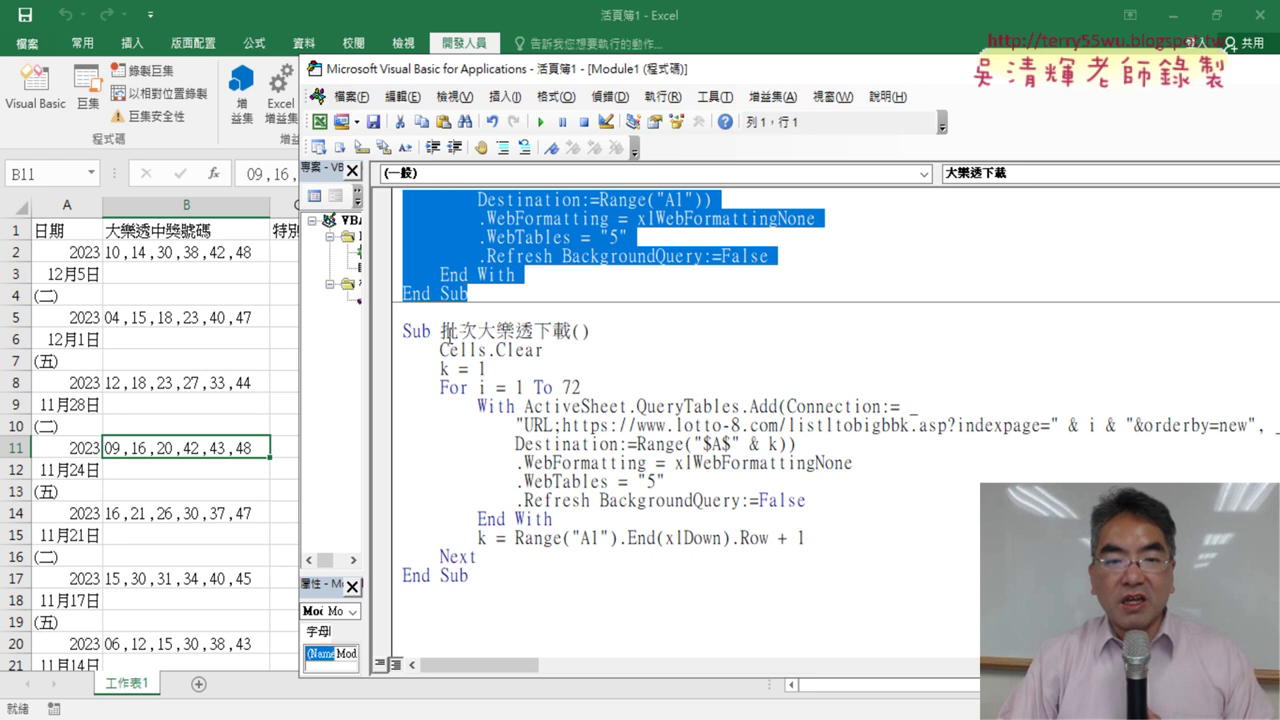
drag(441, 332, 478, 332)
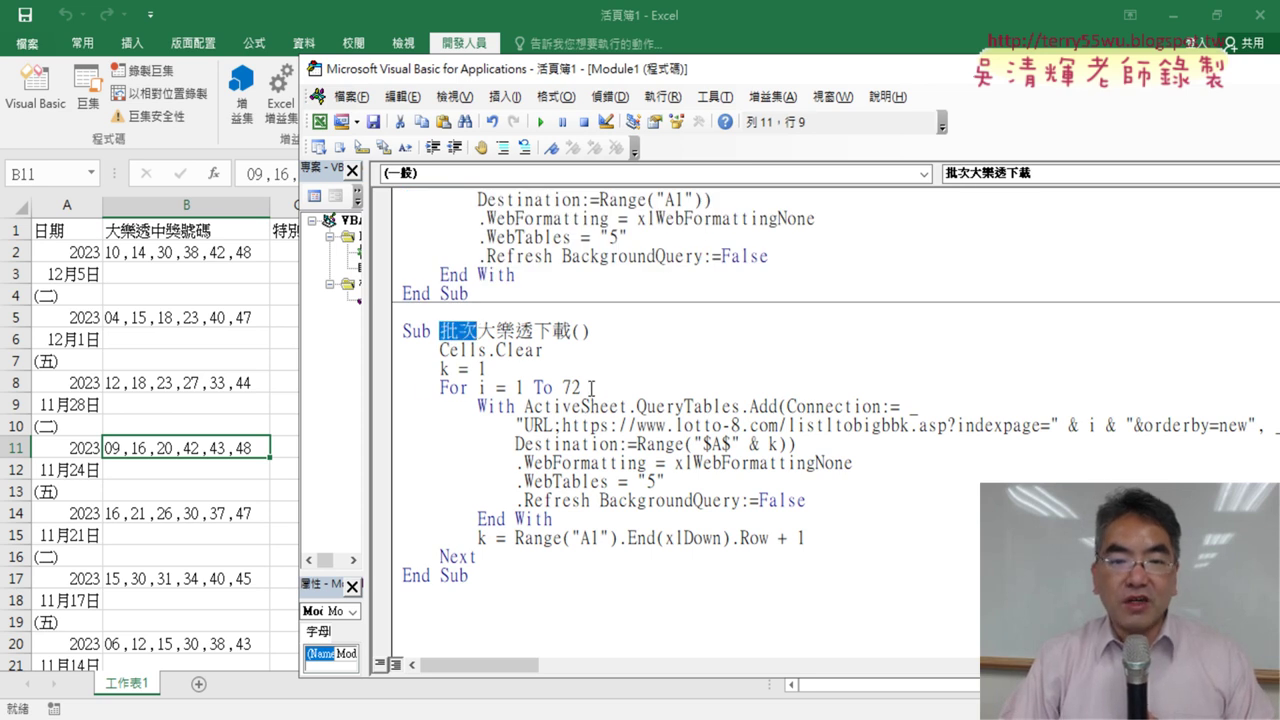
drag(590, 387, 395, 383)
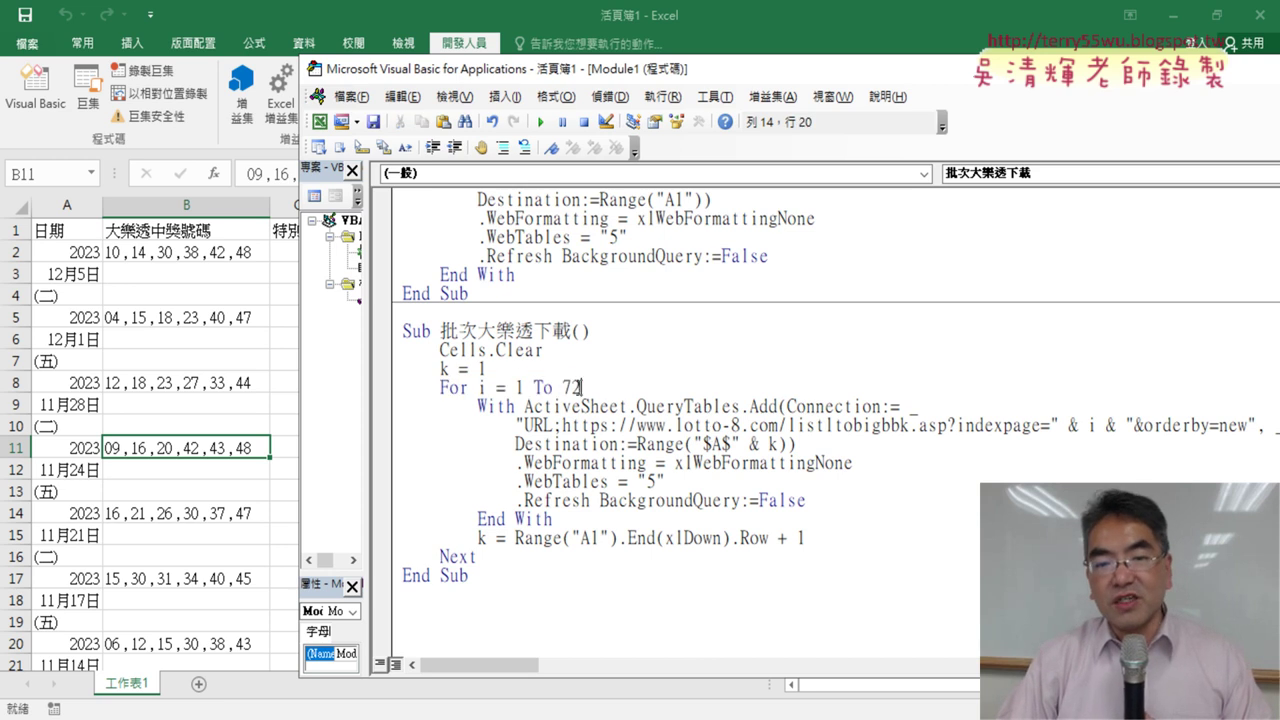
double_click(591, 390)
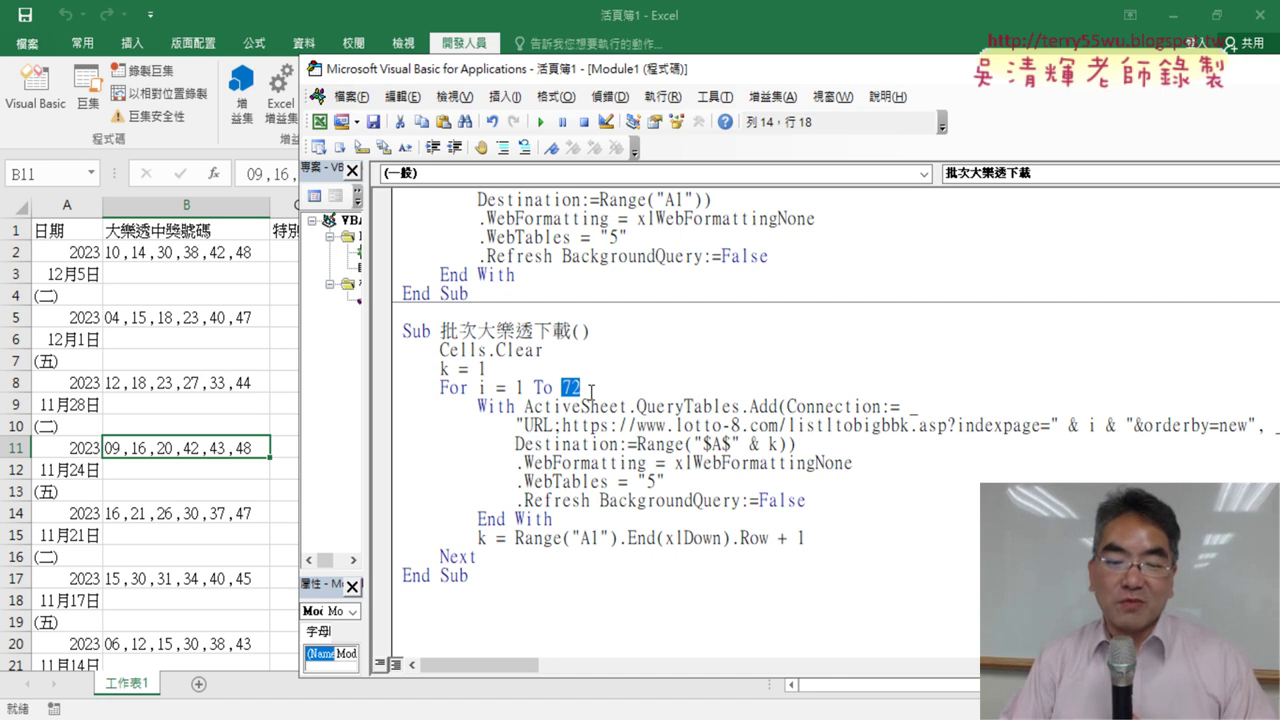
mouse_move(259, 719)
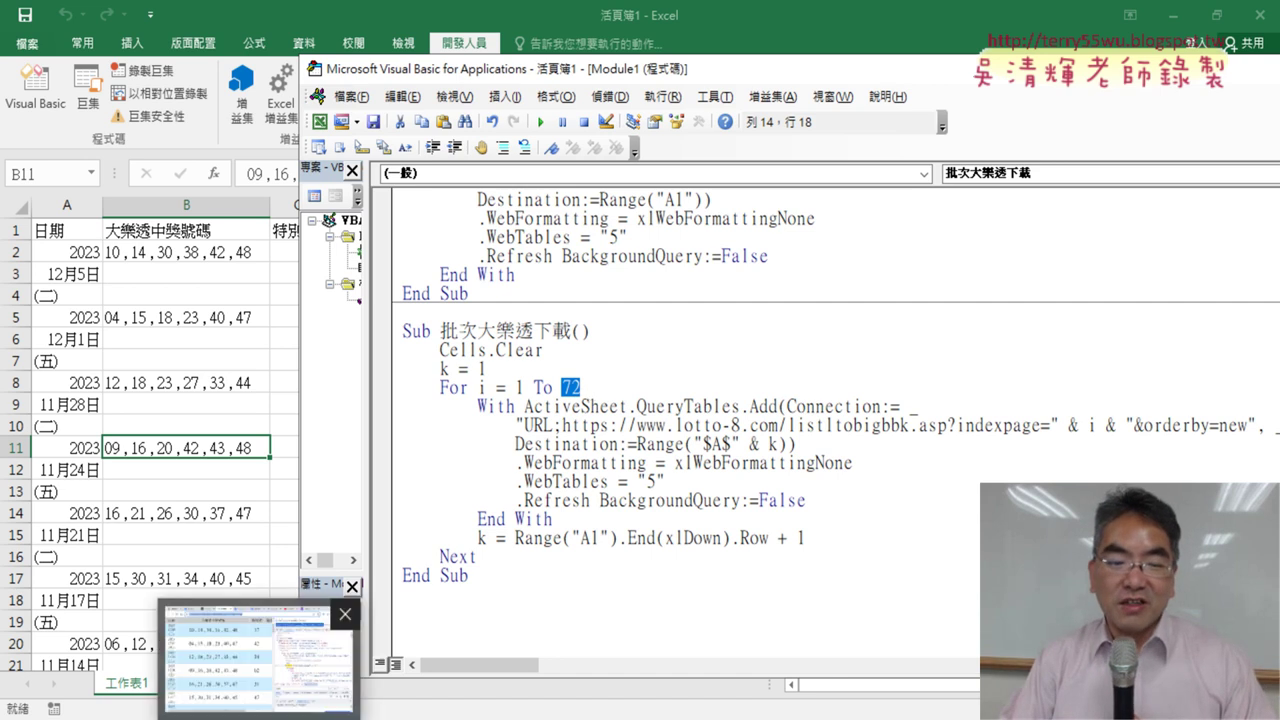
On the lotto-8 page, scroll to the pagination and highlight the last page link, 72
click(259, 694)
scroll(336, 468, down, 8)
scroll(366, 462, down, 8)
scroll(371, 458, down, 7)
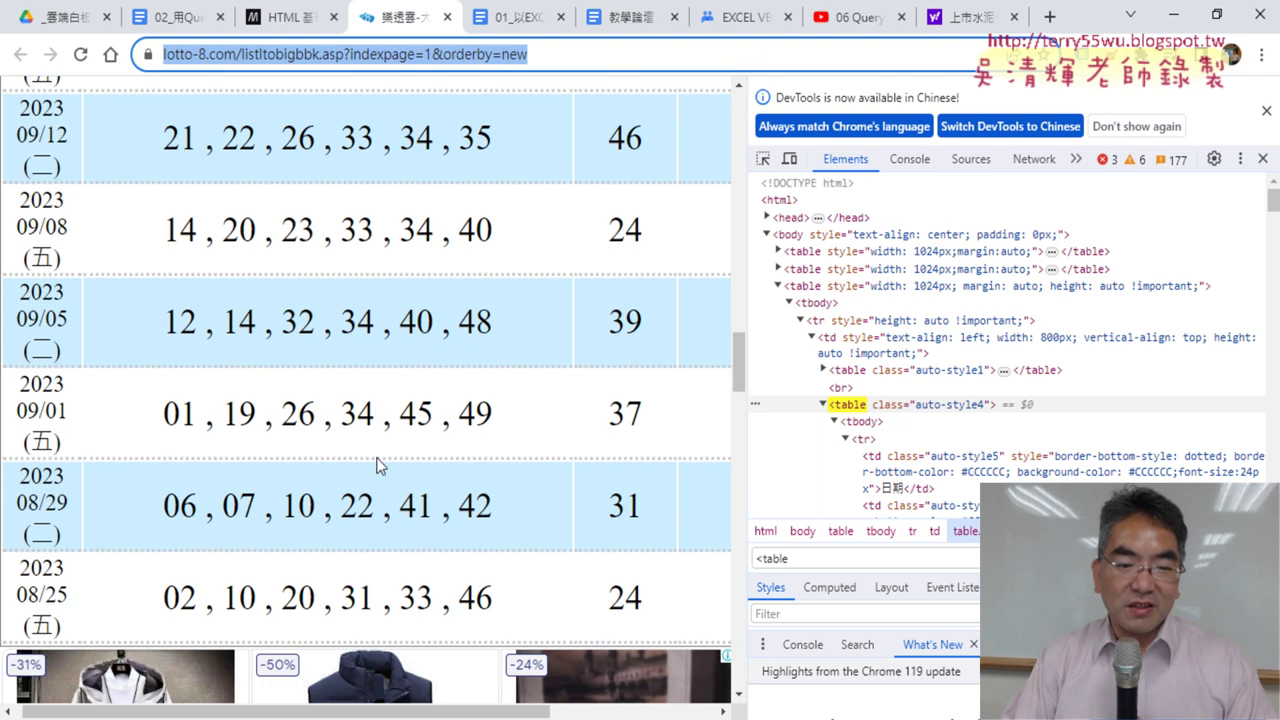
scroll(378, 465, down, 7)
drag(306, 393, 283, 397)
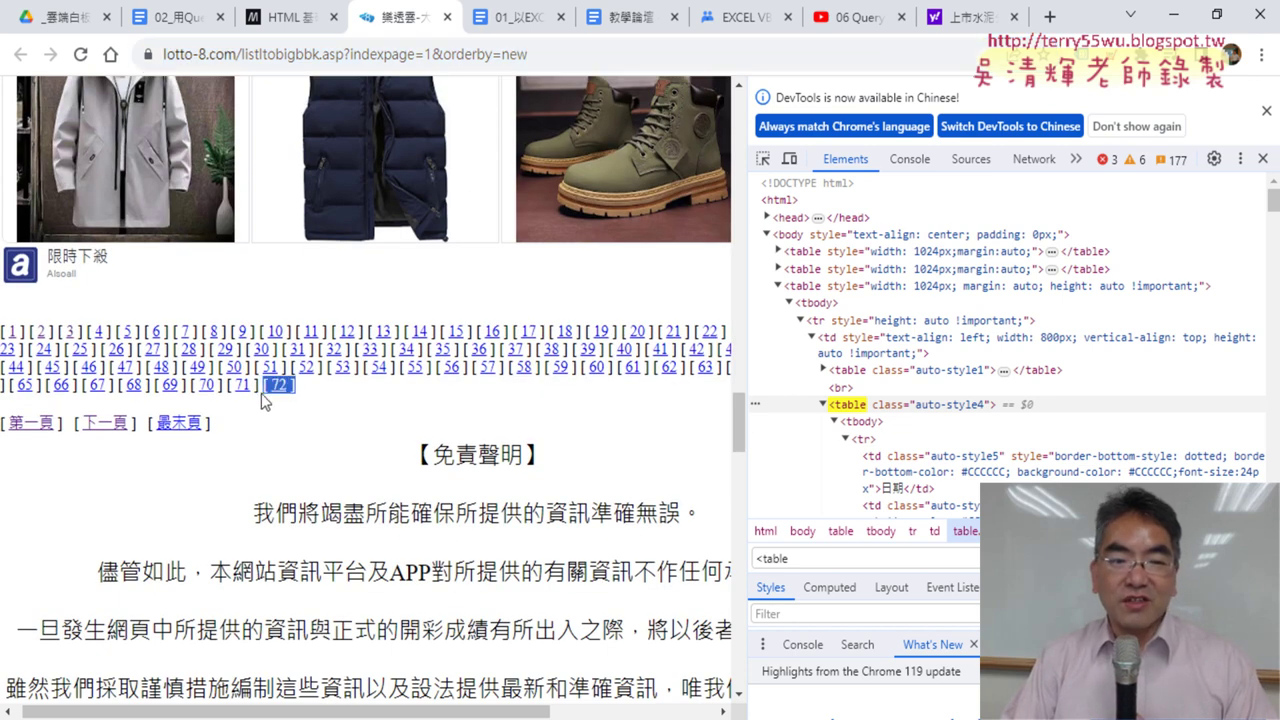
Inspect the [72] link to reveal its indexpage=72 href in Elements
right_click(268, 394)
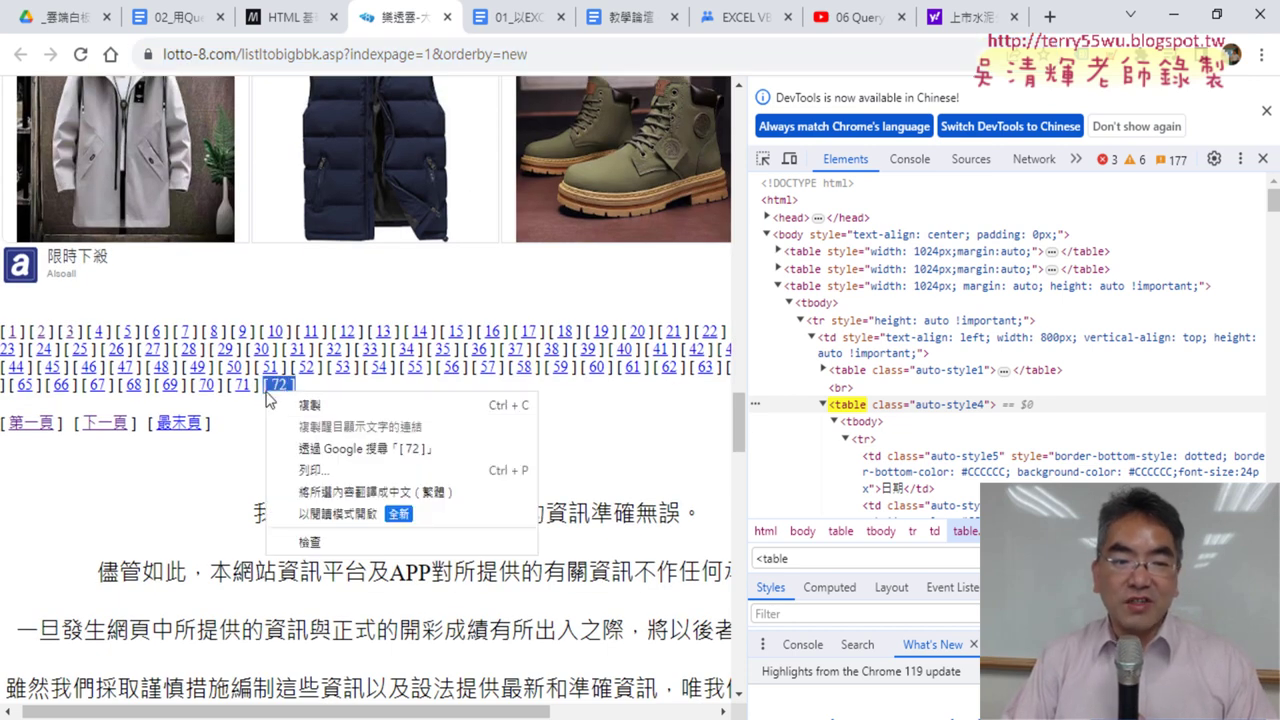
click(349, 545)
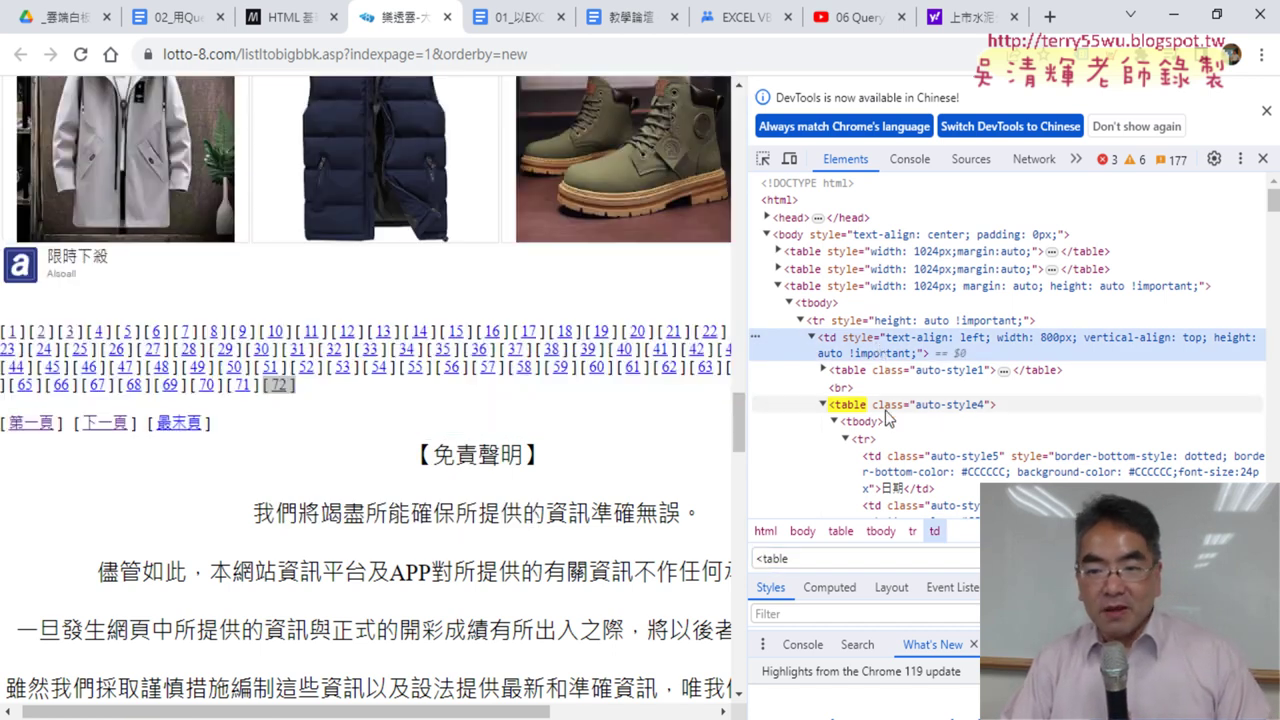
right_click(280, 392)
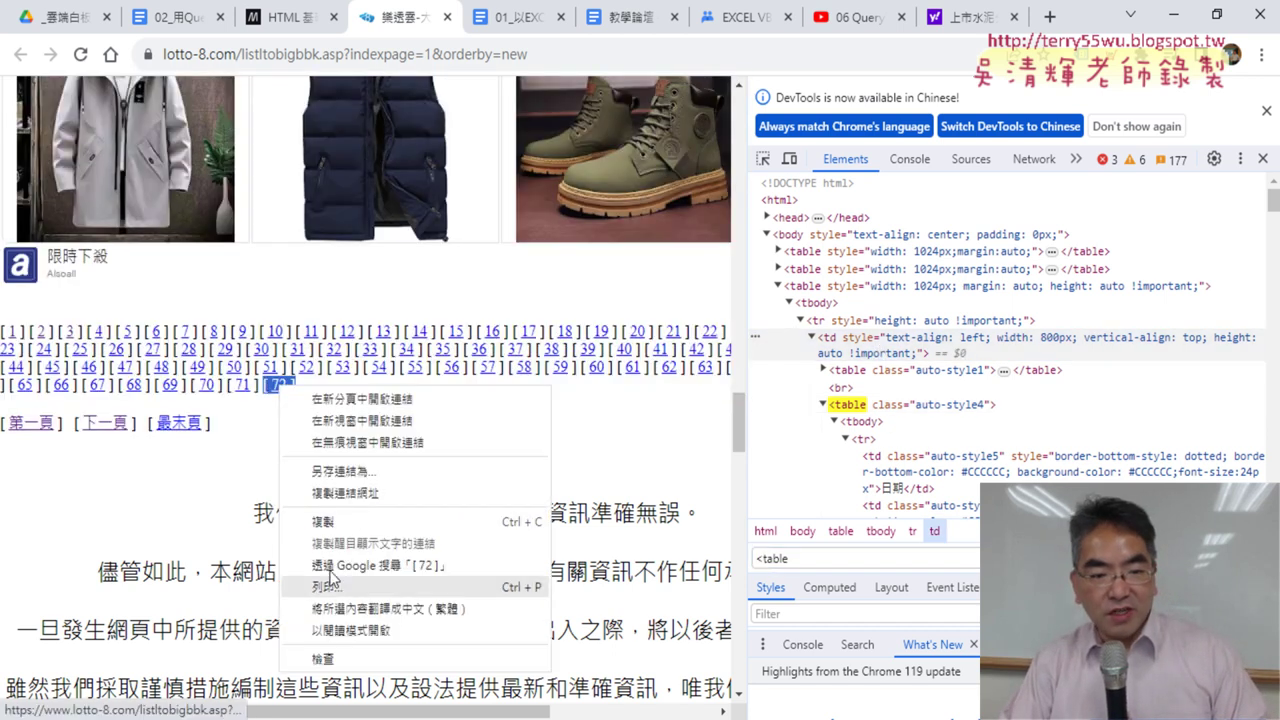
click(345, 659)
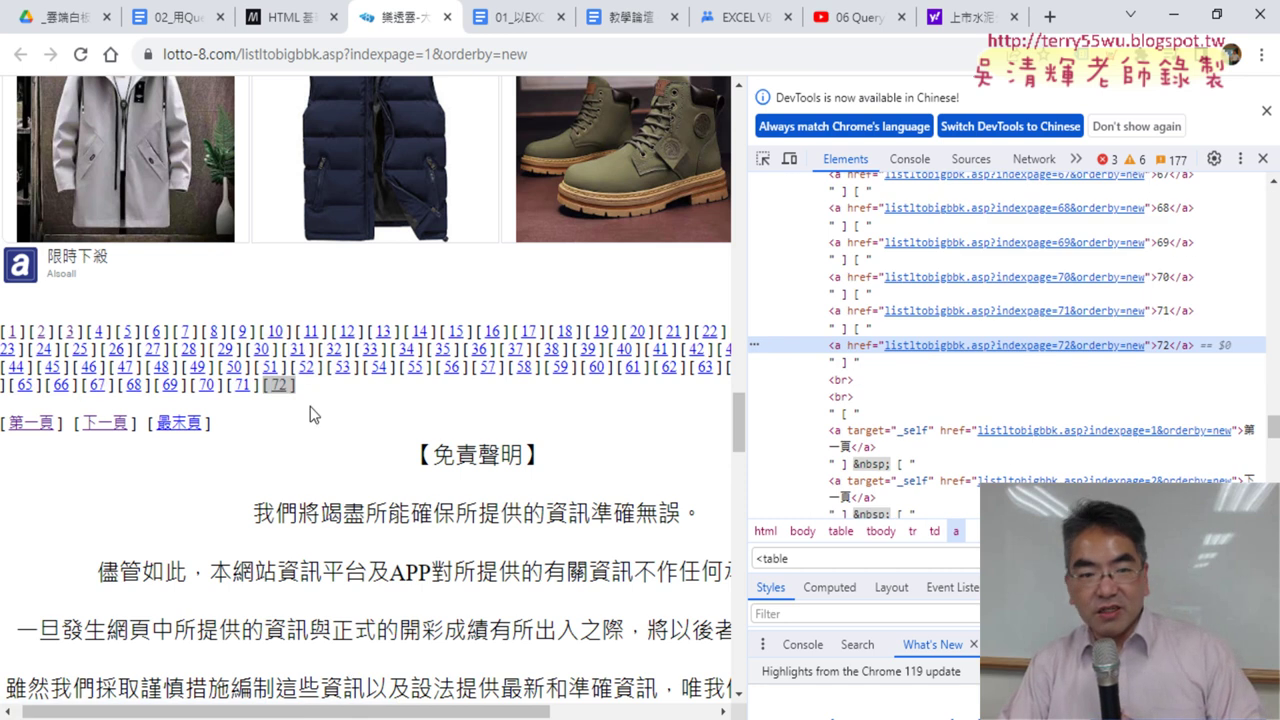
scroll(986, 366, down, 1)
scroll(986, 366, down, 3)
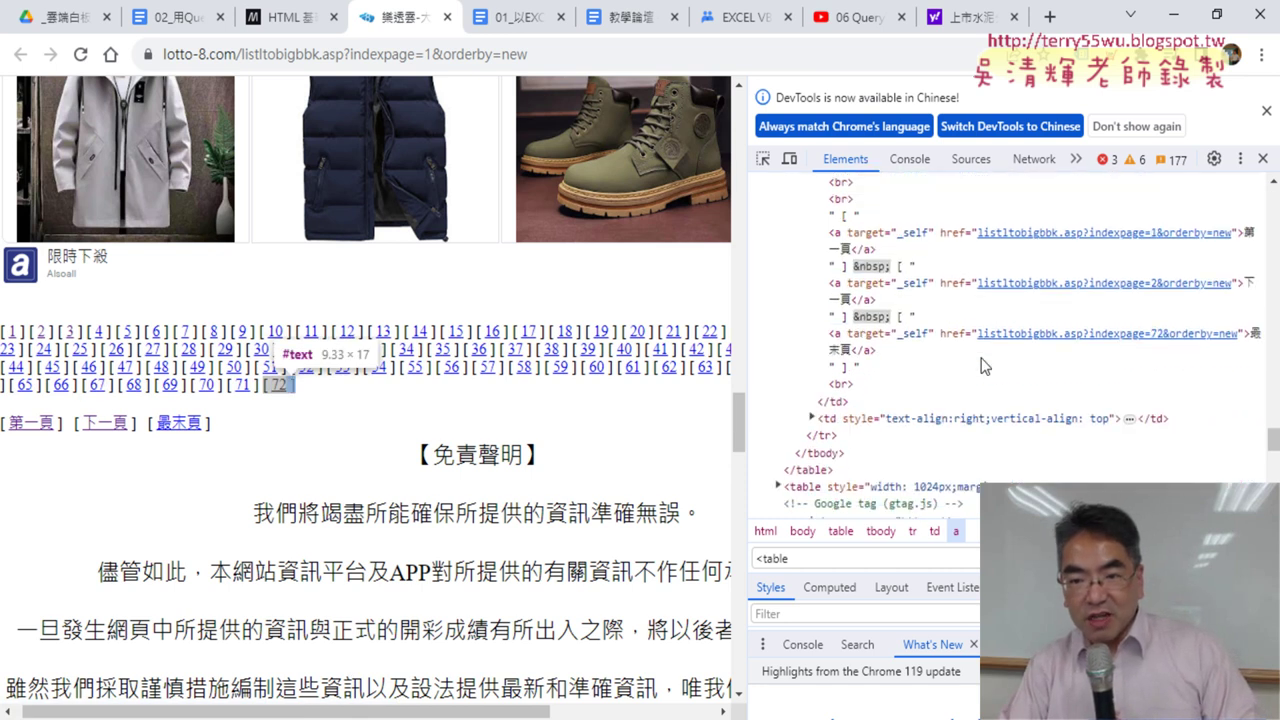
scroll(986, 366, up, 2)
scroll(986, 366, up, 1)
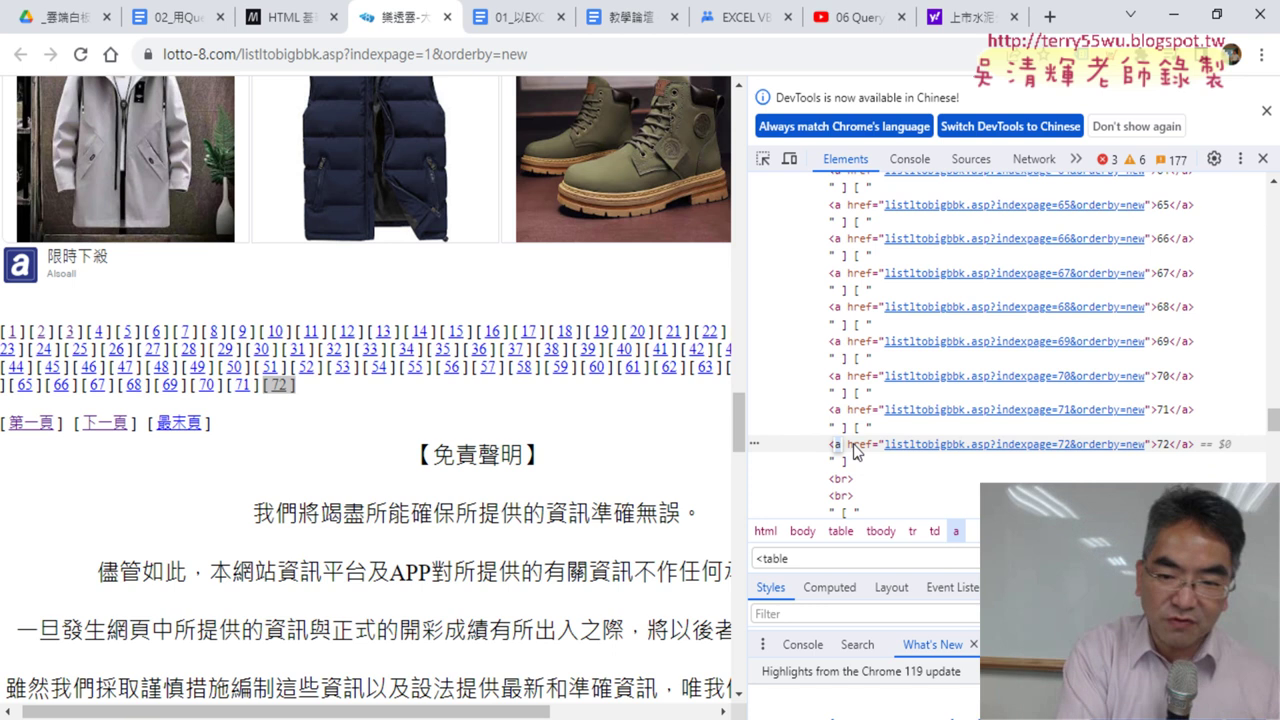
Search the page elements for '<a' link tags
key(ctrl+f)
text(Y)
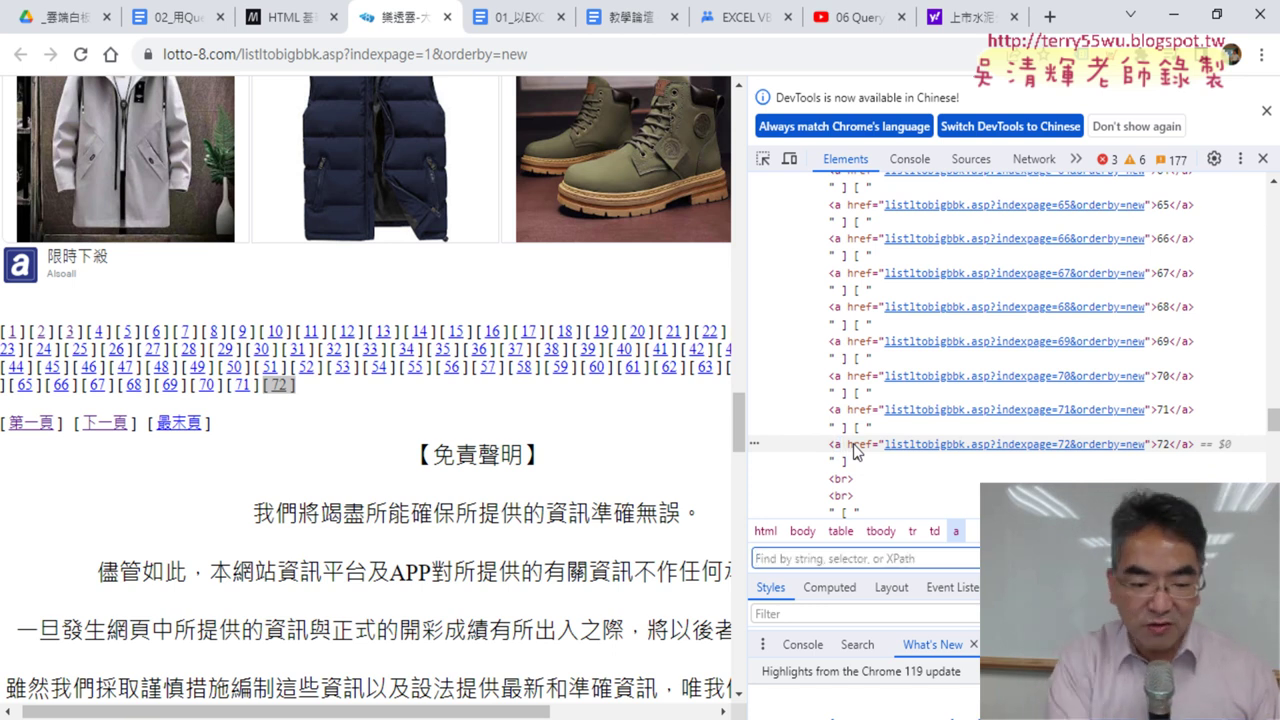
key(BackSpace)
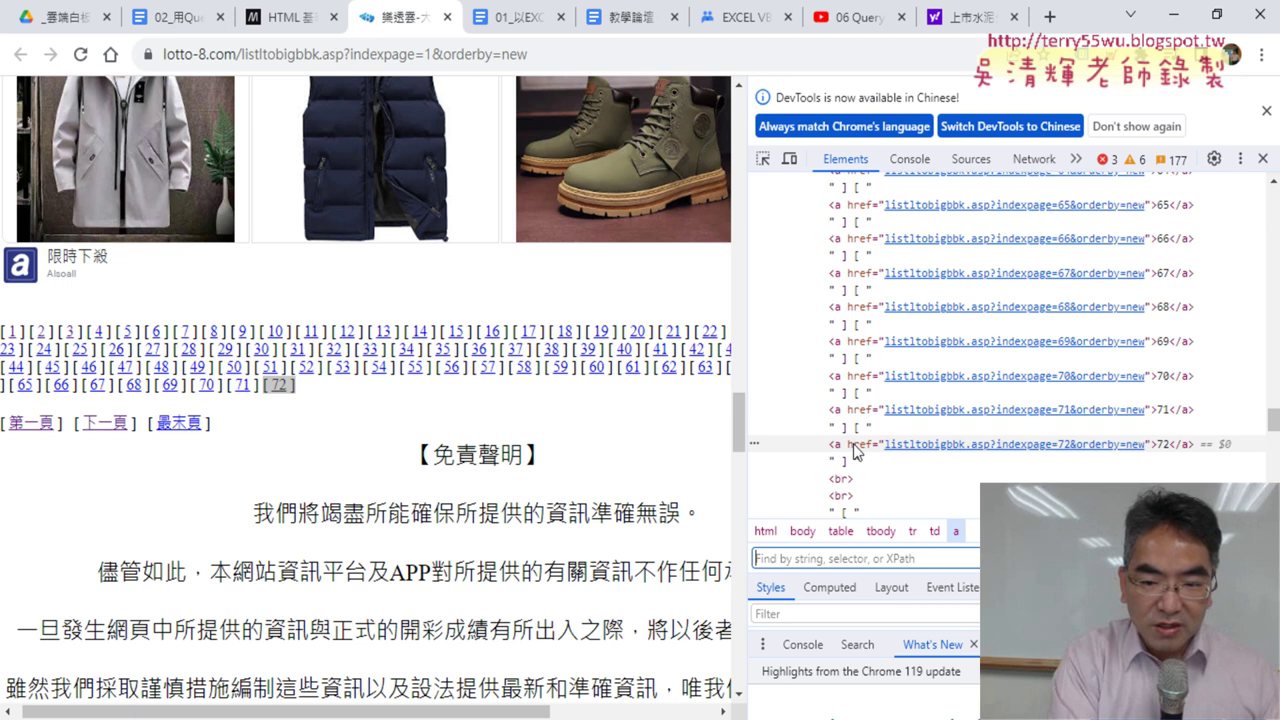
text(a)
key(BackSpace)
text(<a)
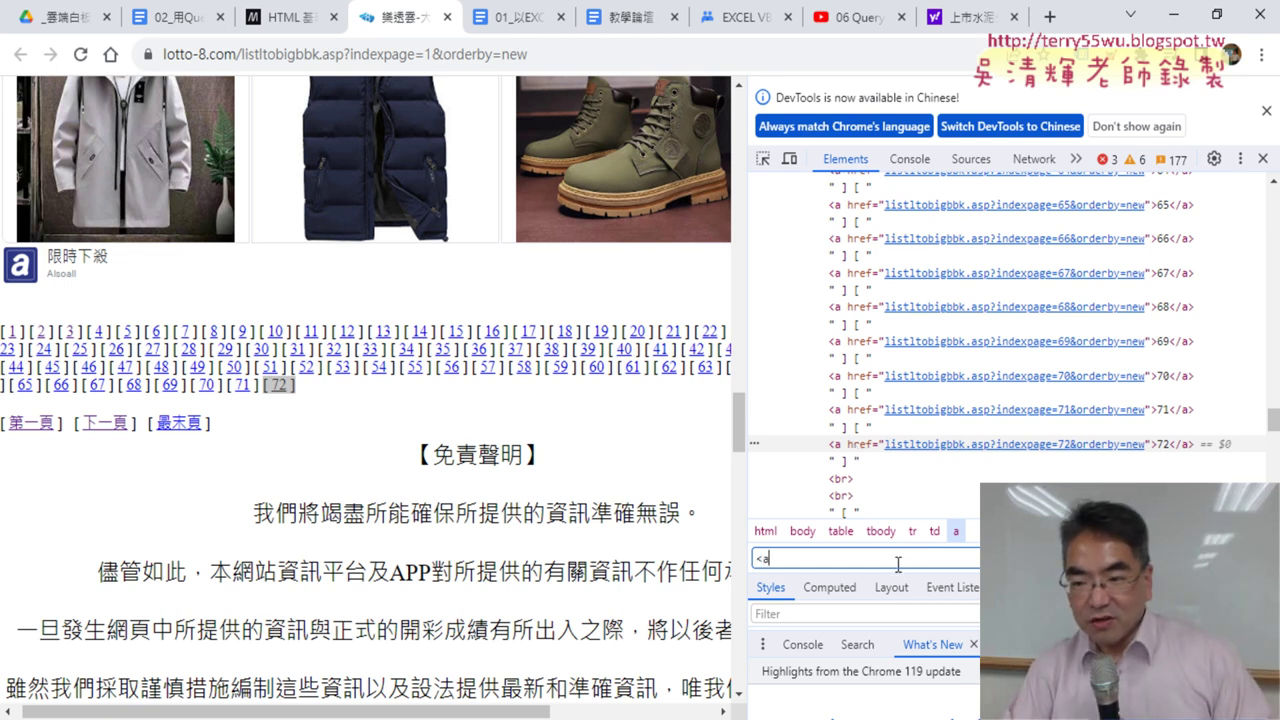
key(Return)
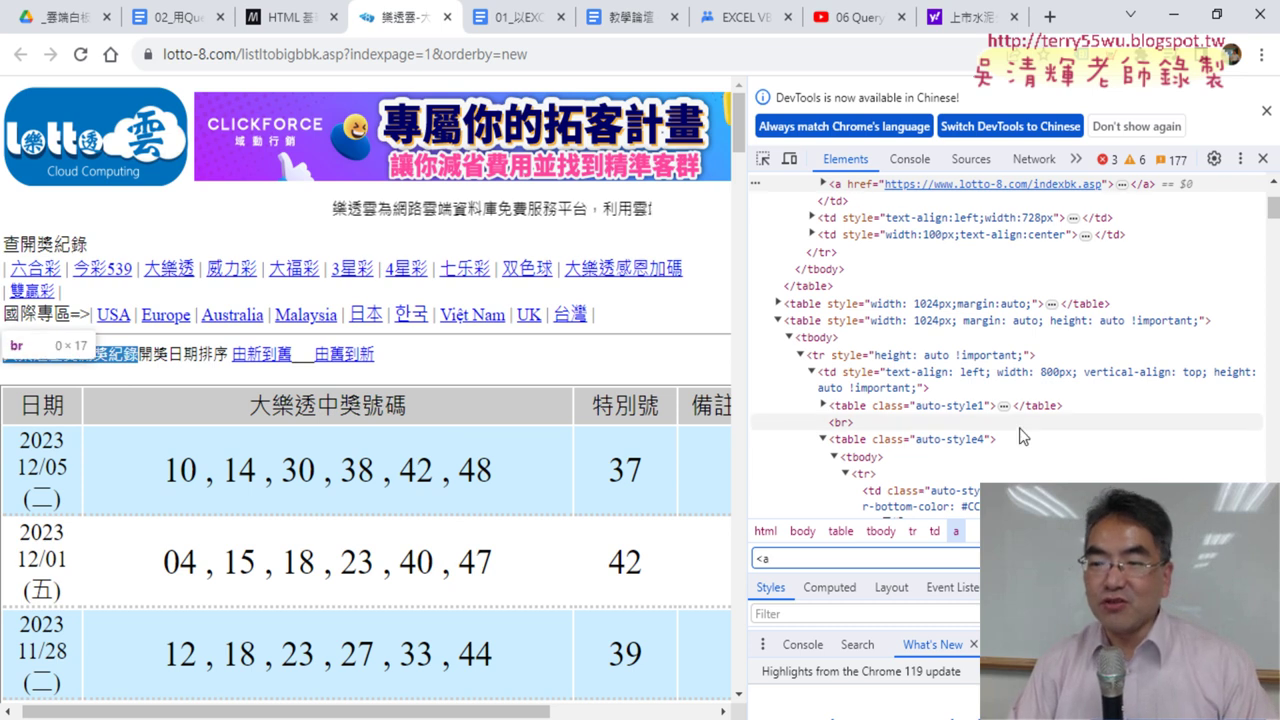
scroll(1022, 436, down, 5)
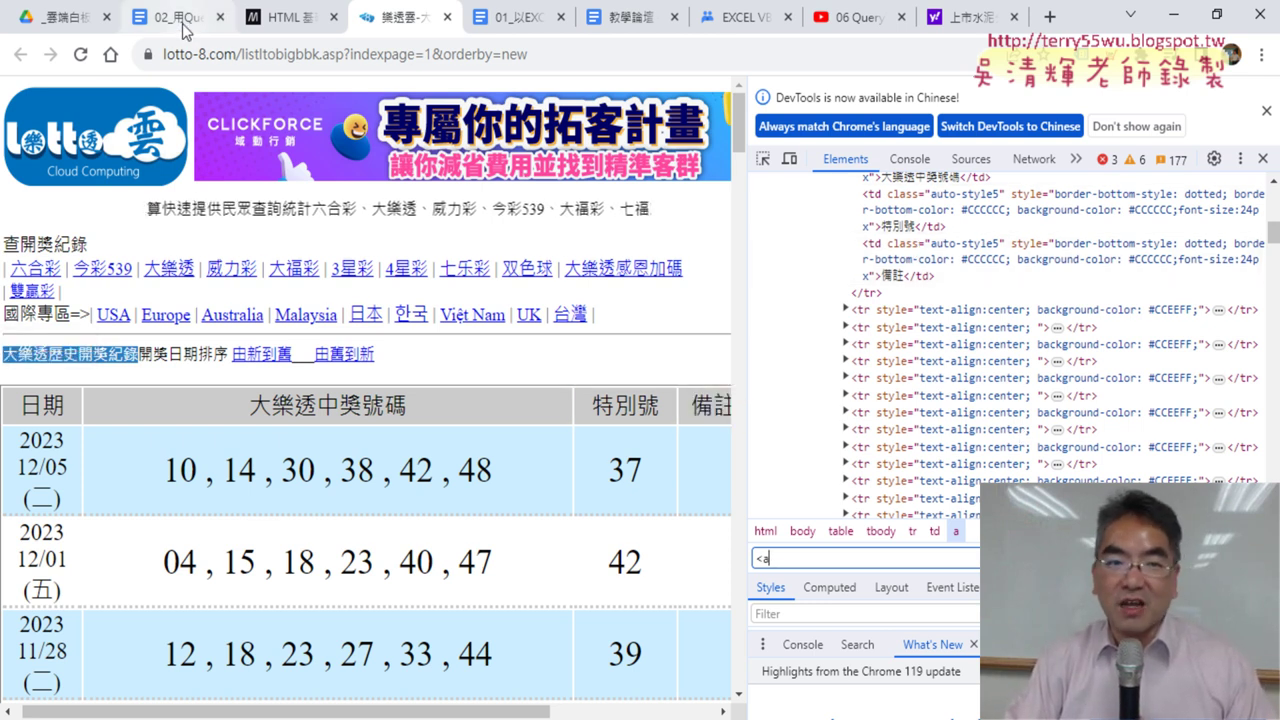
Close the developer tools and return to the Excel VBA editor
mouse_move(183, 25)
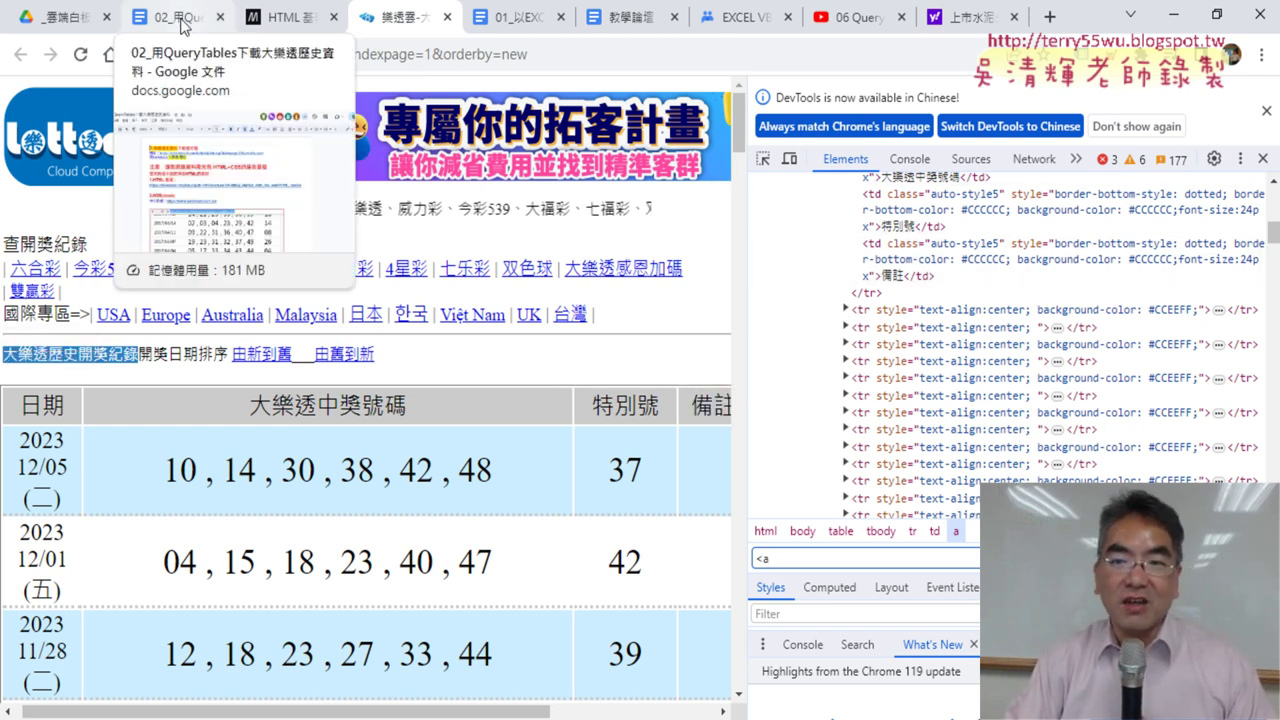
click(1262, 158)
click(1176, 18)
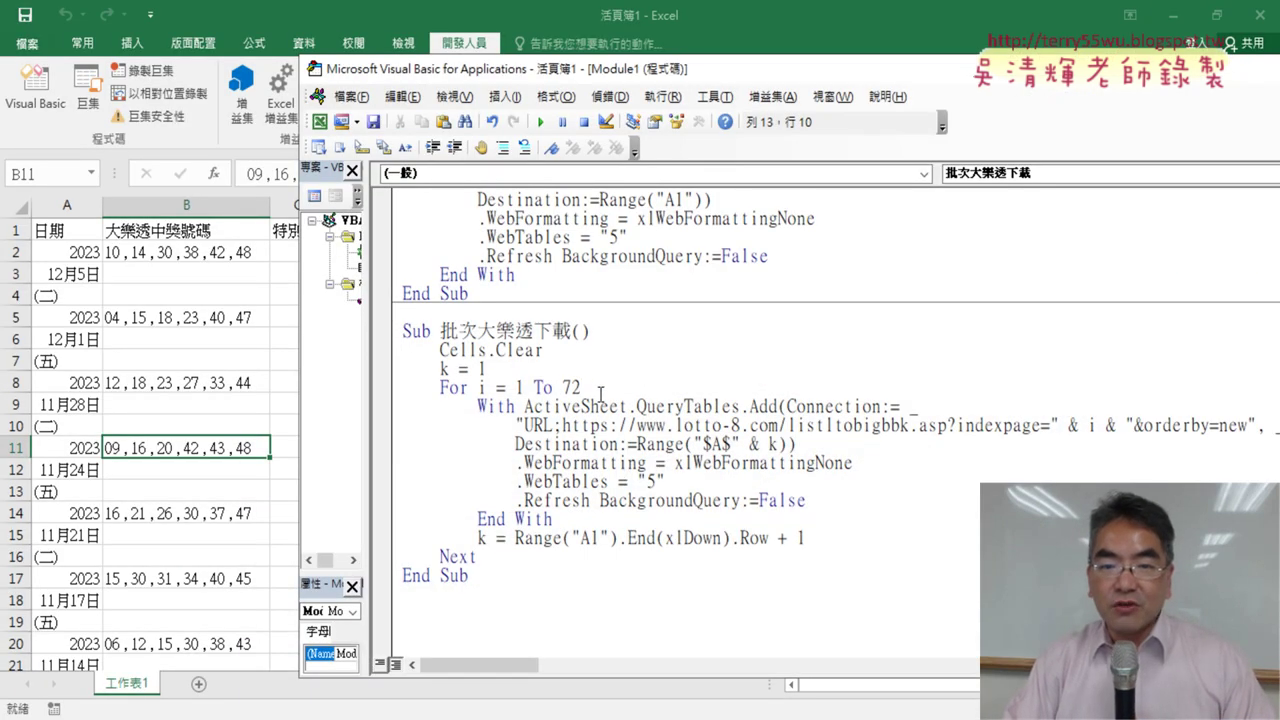
Review the 1 To 72 loop and URL page number, then change Destination to Range("$A$1" & k)
drag(600, 391, 399, 387)
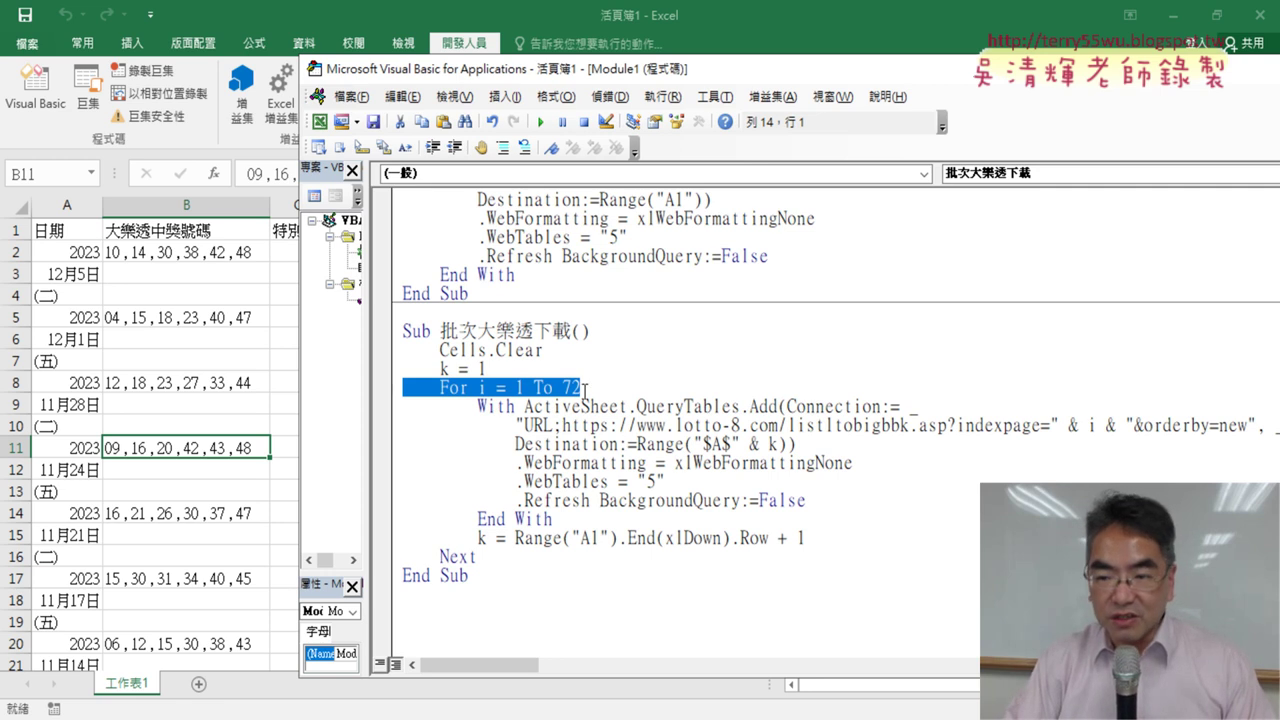
click(462, 387)
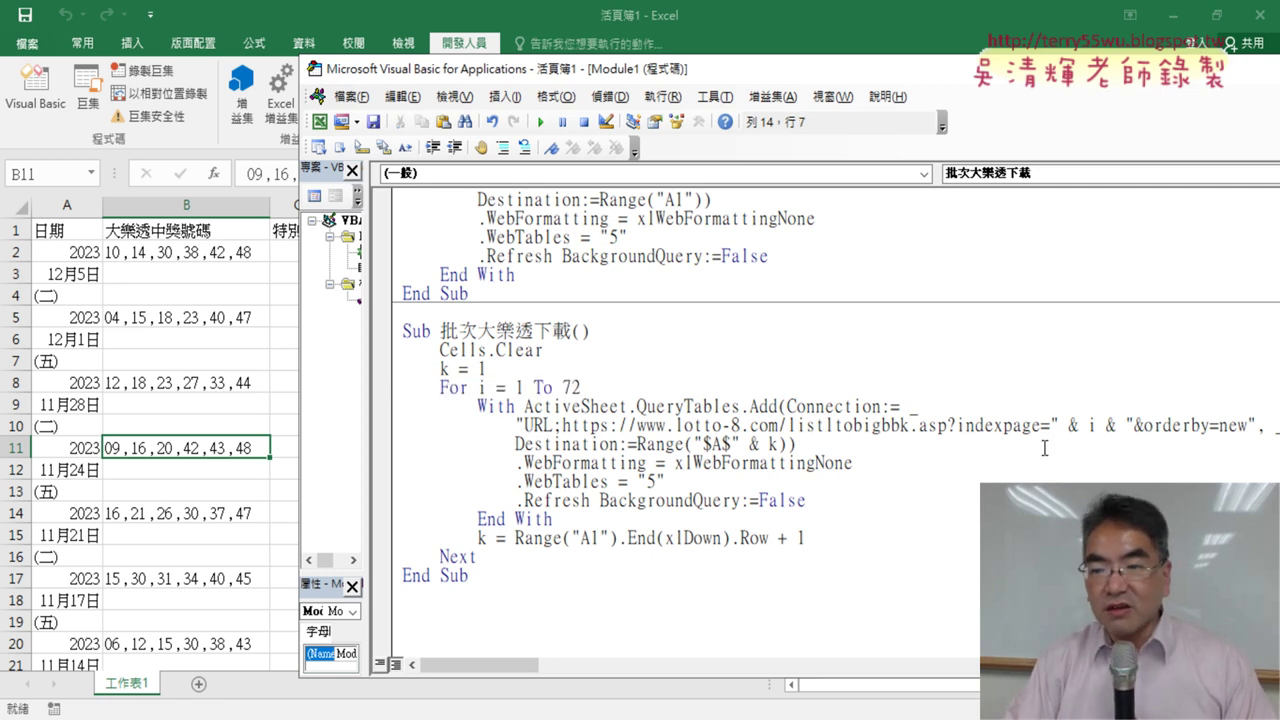
drag(1054, 424, 1115, 425)
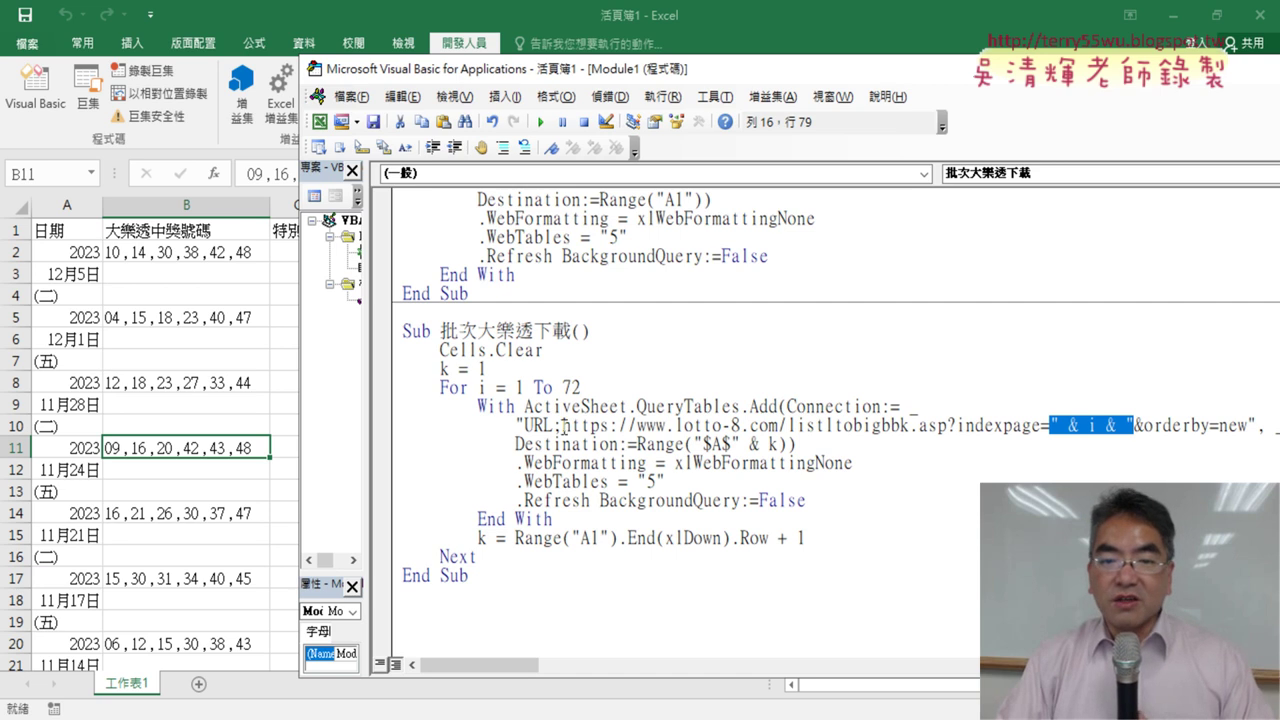
drag(637, 444, 777, 444)
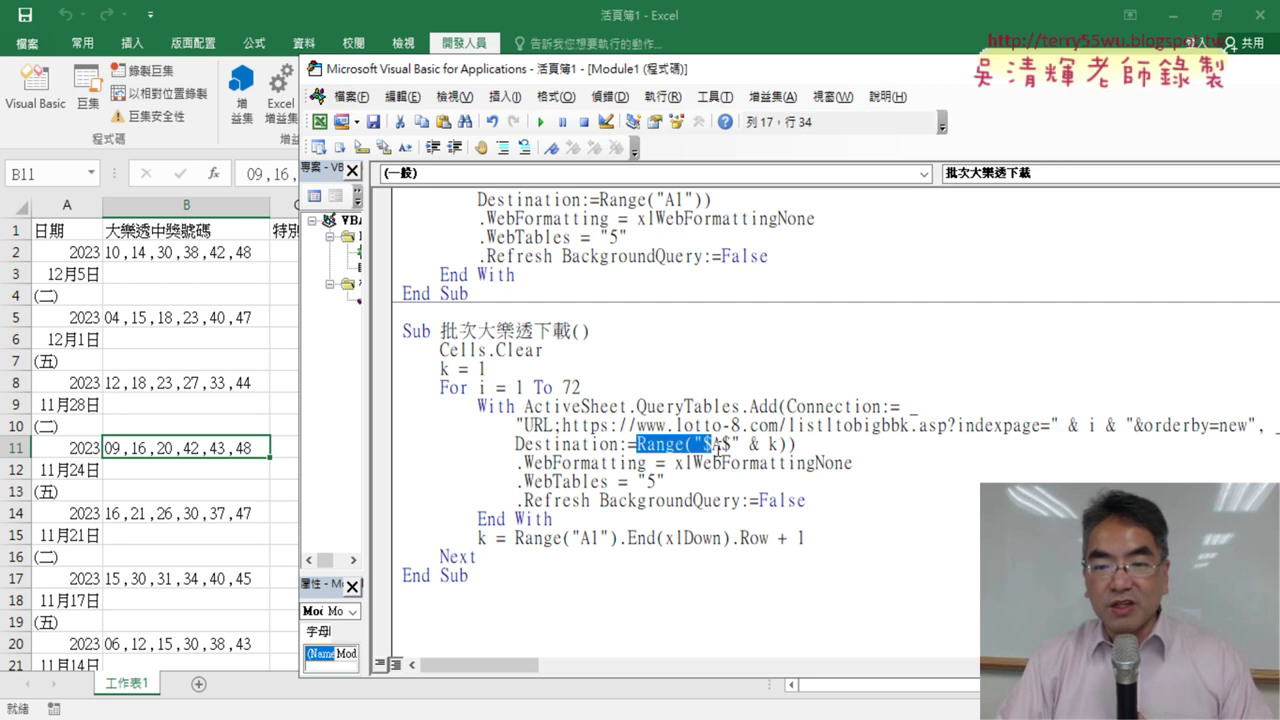
click(740, 444)
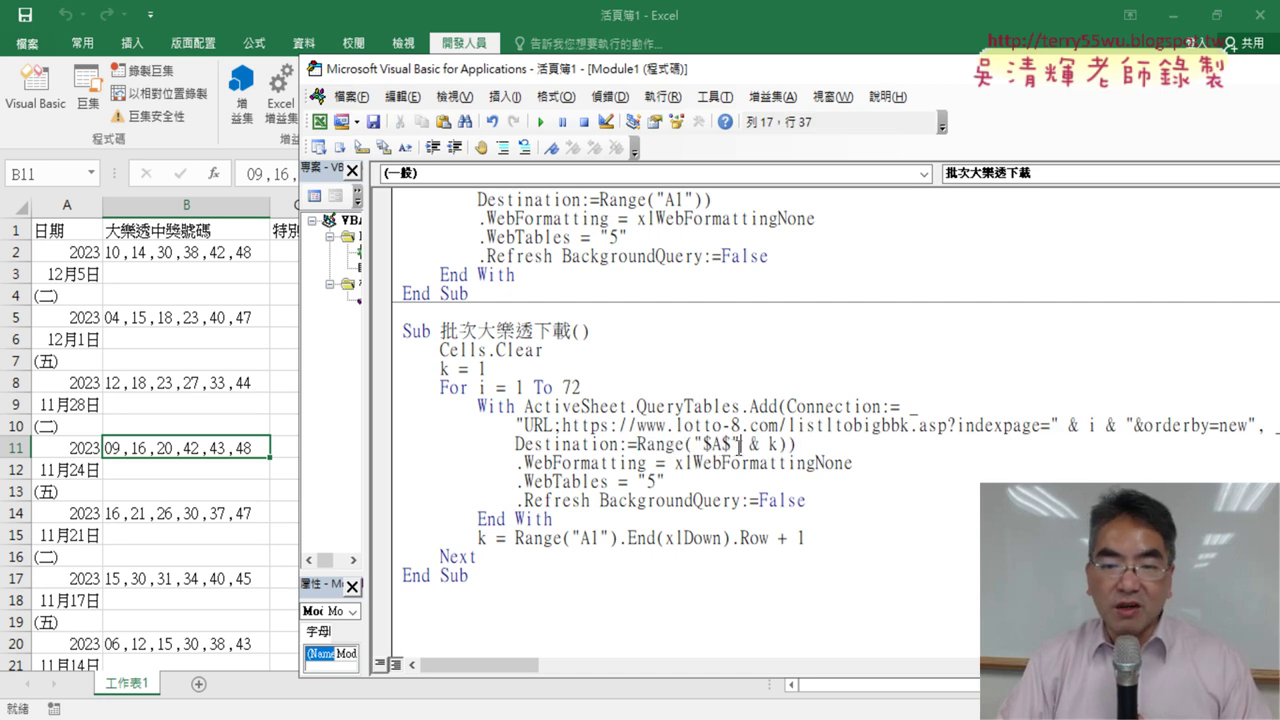
text(1)
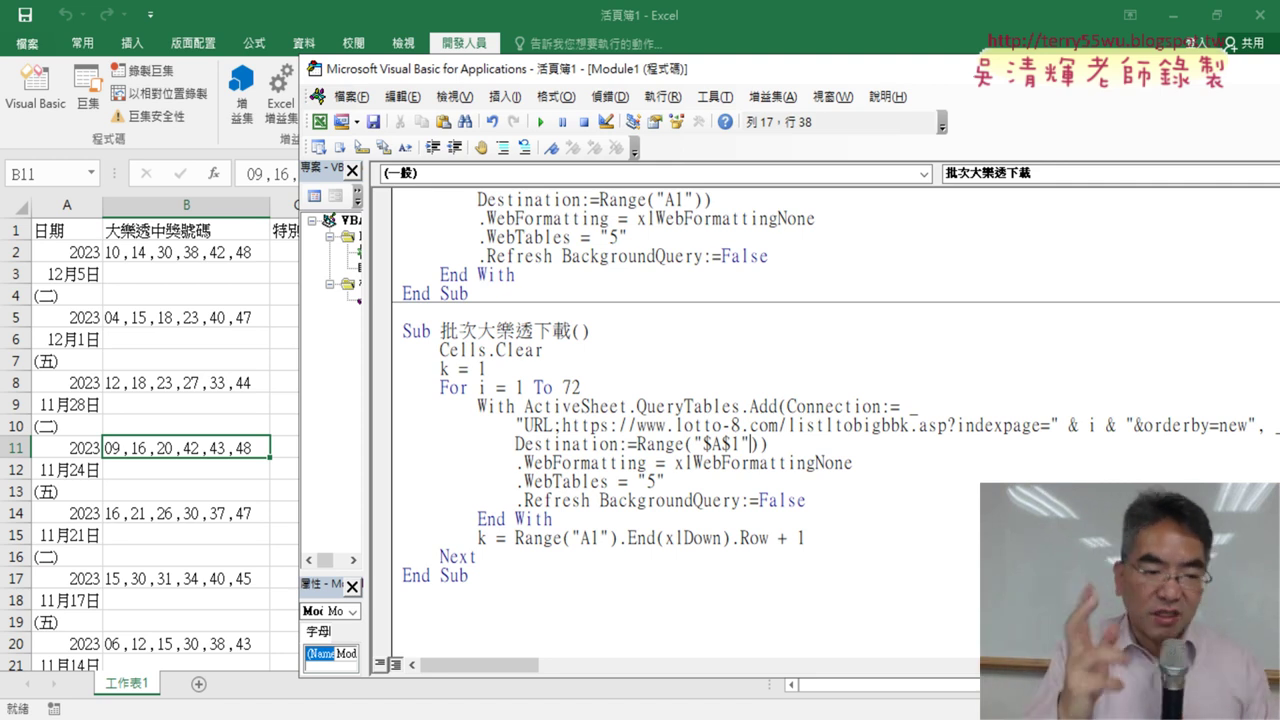
text(& k)
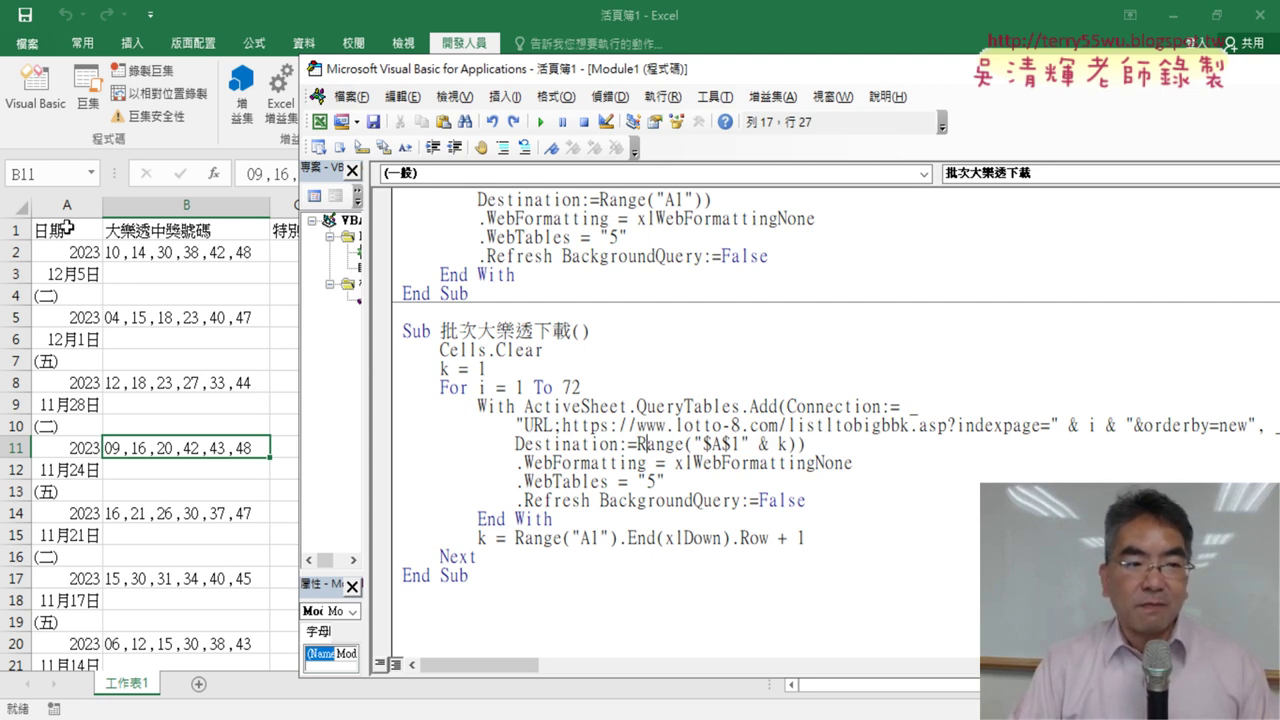
Step the macro through clearing the sheet and setting k = 1 down to the .Refresh line
key(F8)
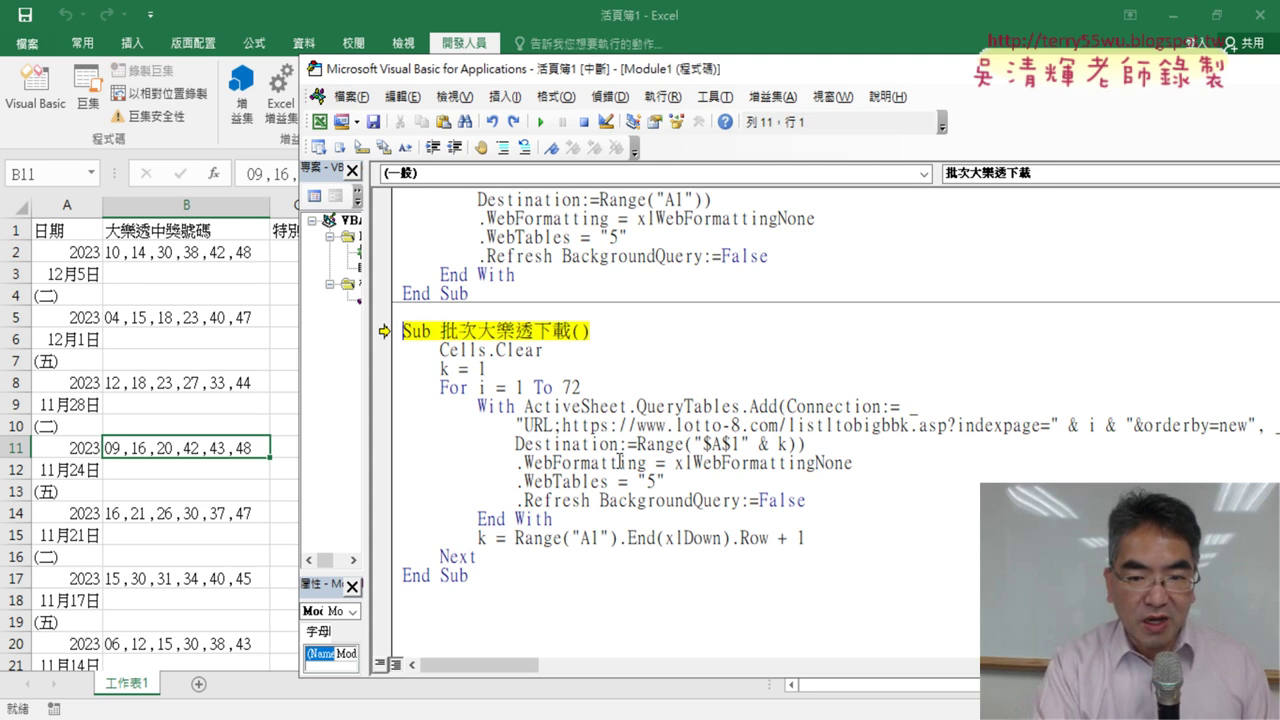
key(F8)
key(F8)
key(F8)
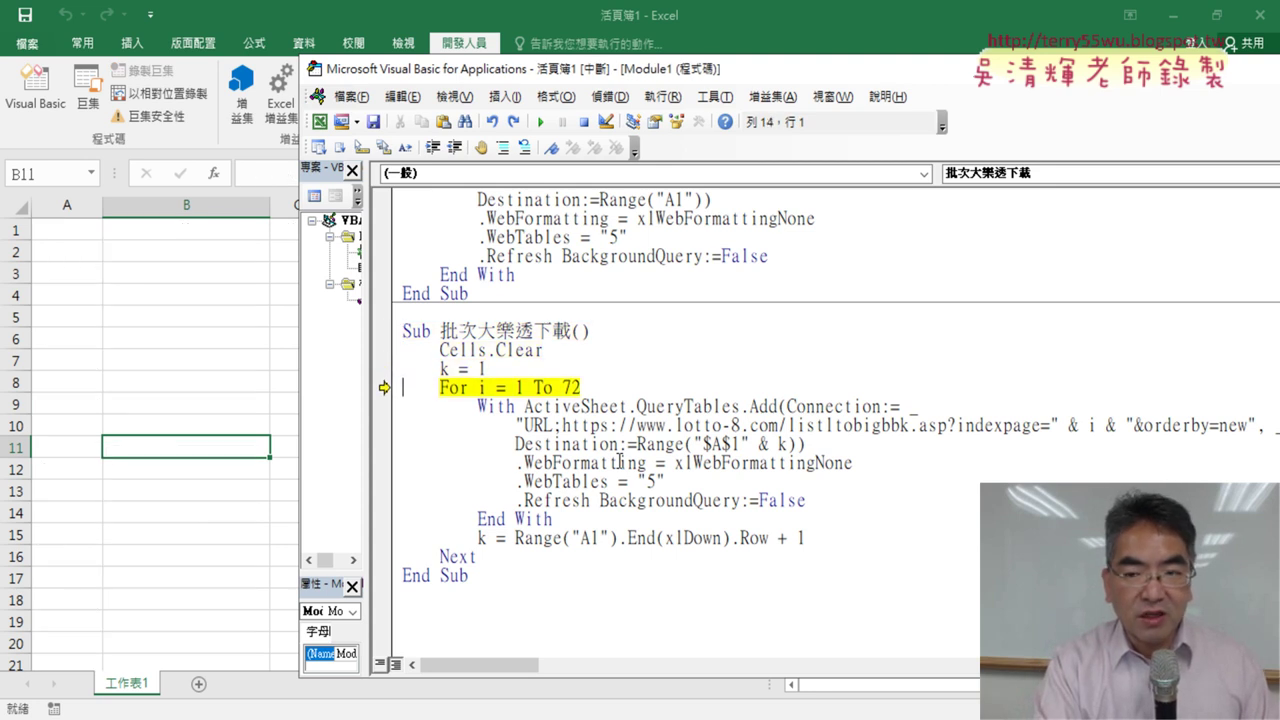
key(F8)
key(F8)
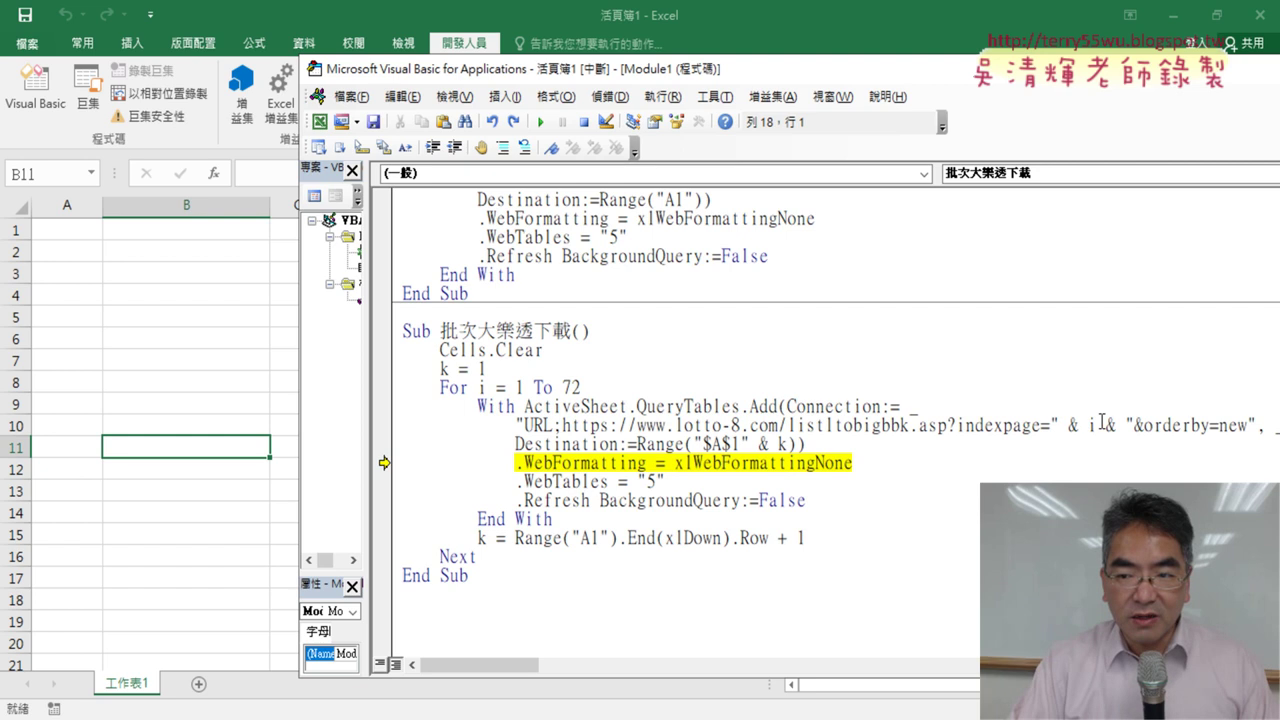
key(F8)
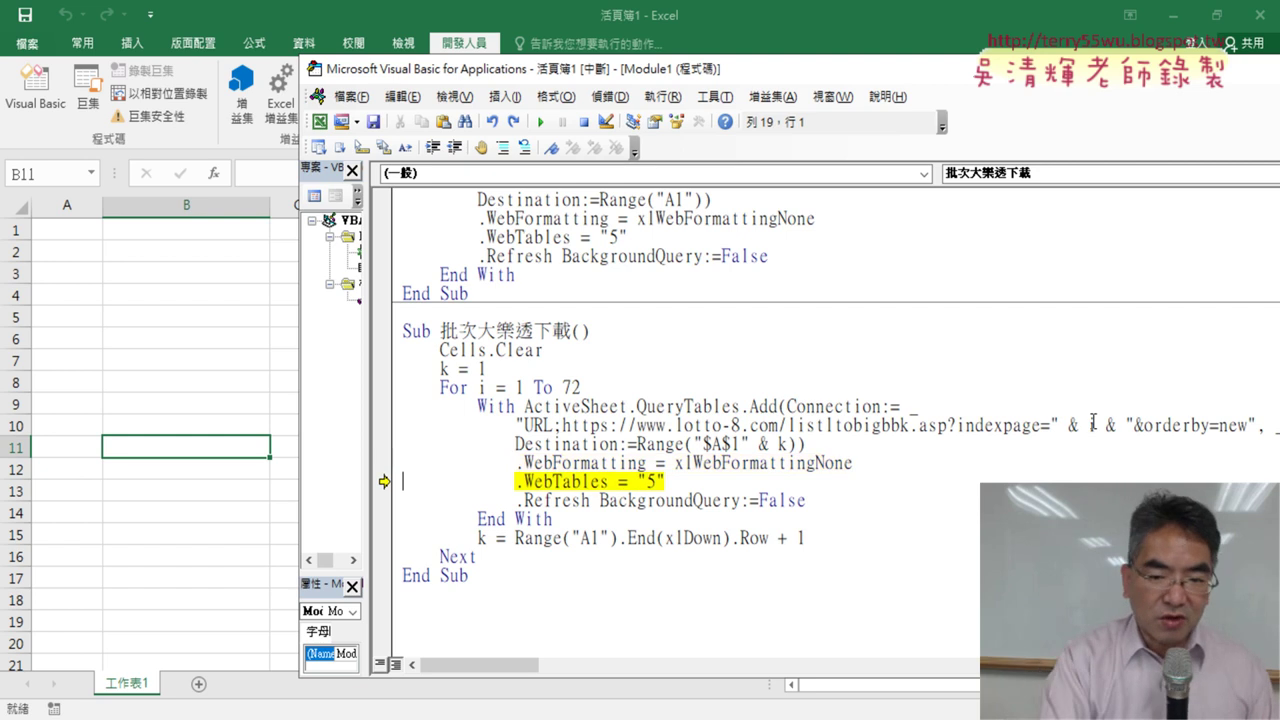
key(F8)
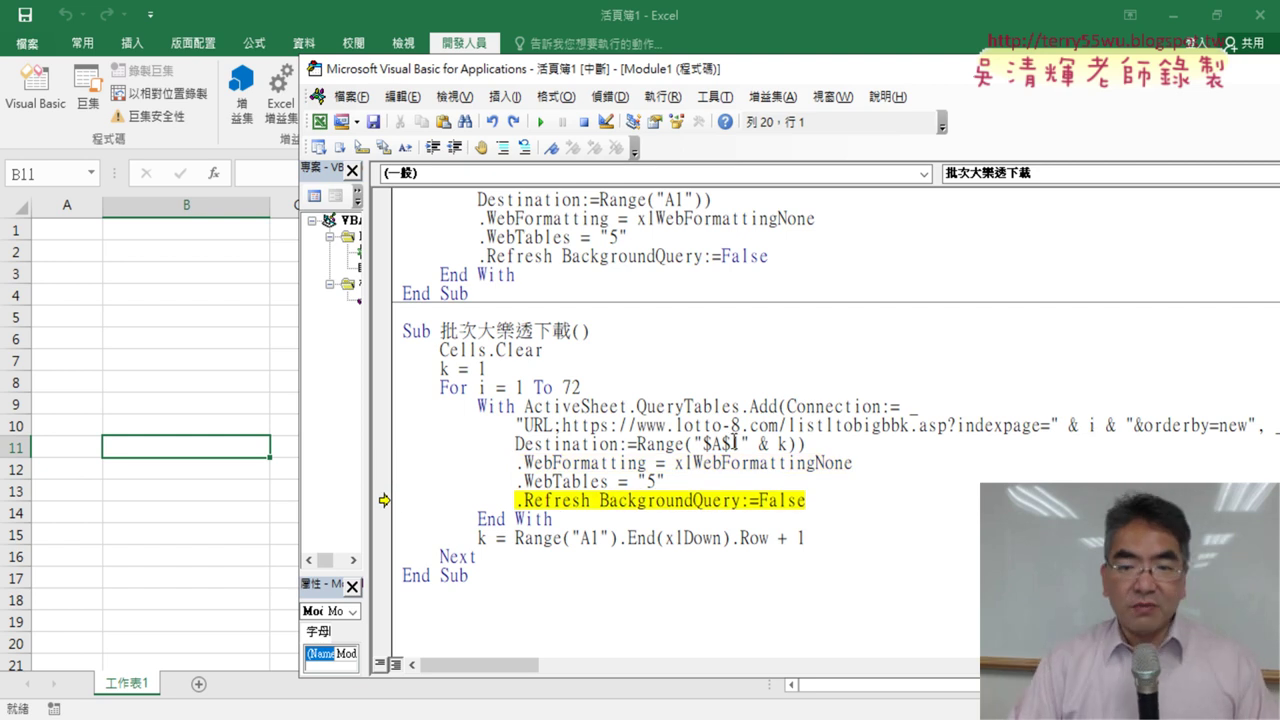
drag(516, 500, 810, 502)
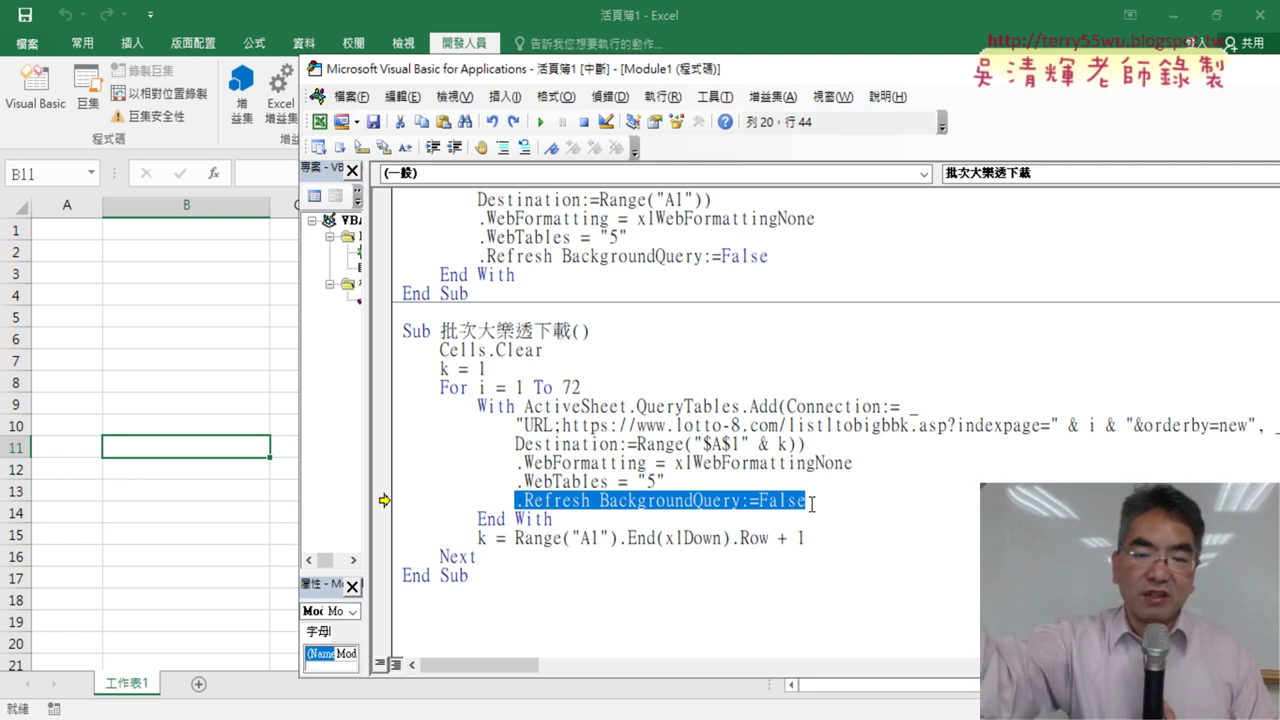
Run the .Refresh to import page 1's draws, checking them on the sheet from row 11
key(F8)
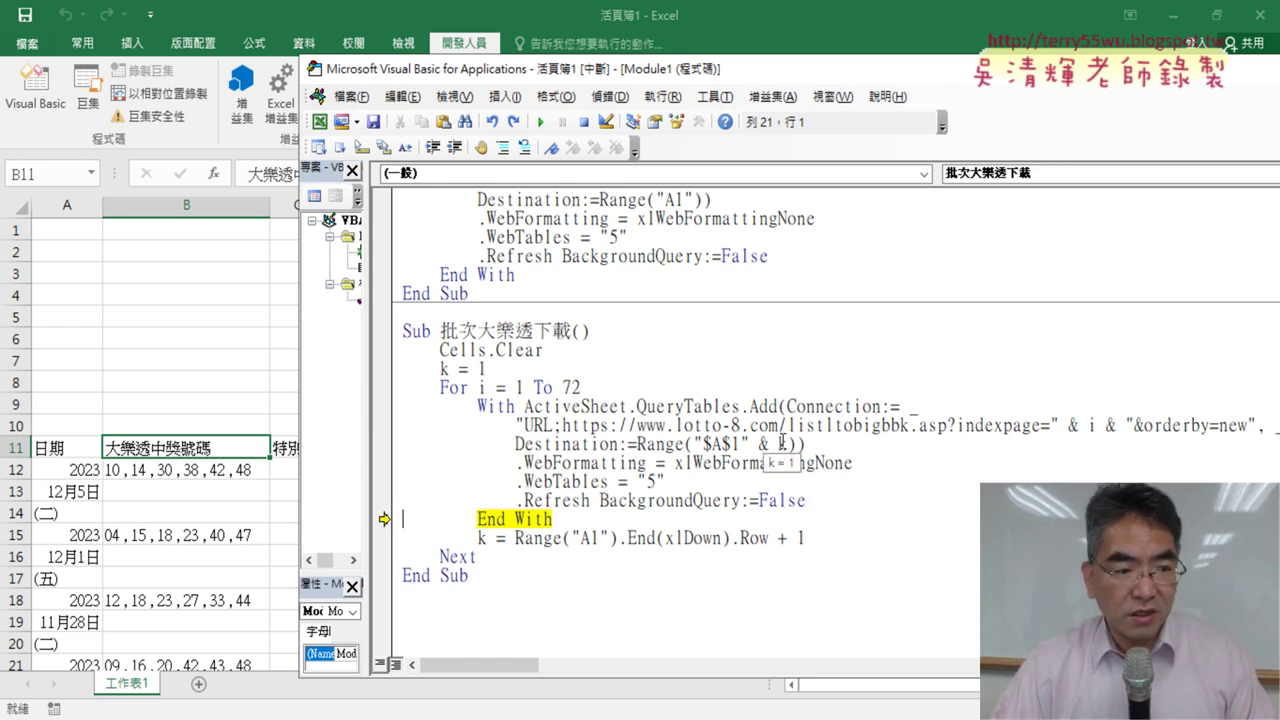
key(alt+F11)
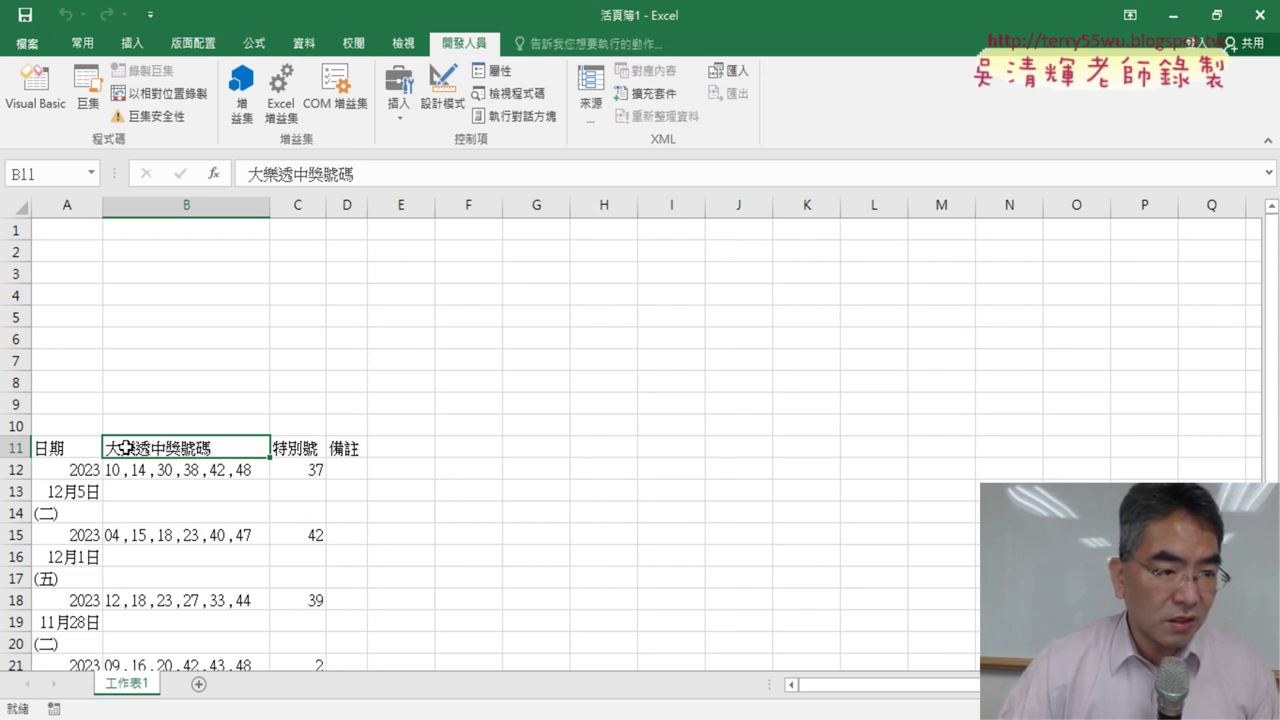
click(80, 232)
click(35, 85)
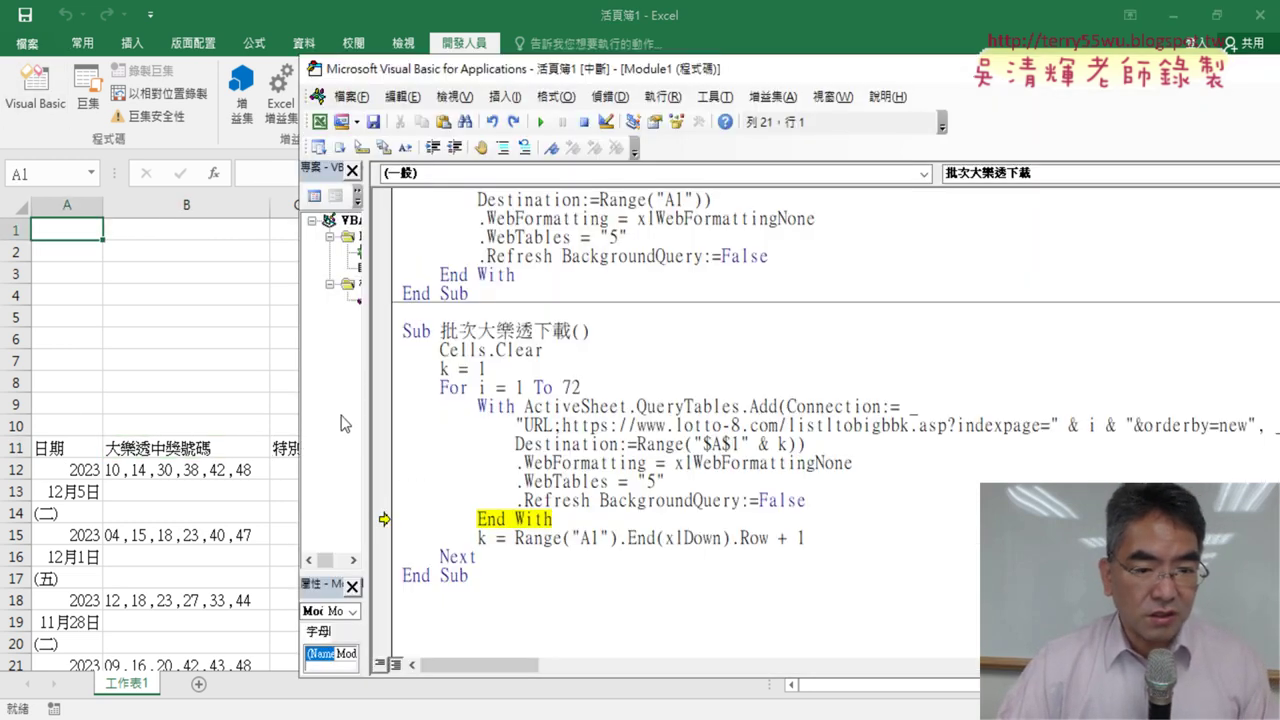
Change the query Destination to Range("$A$" & k) and reset the paused macro
click(742, 443)
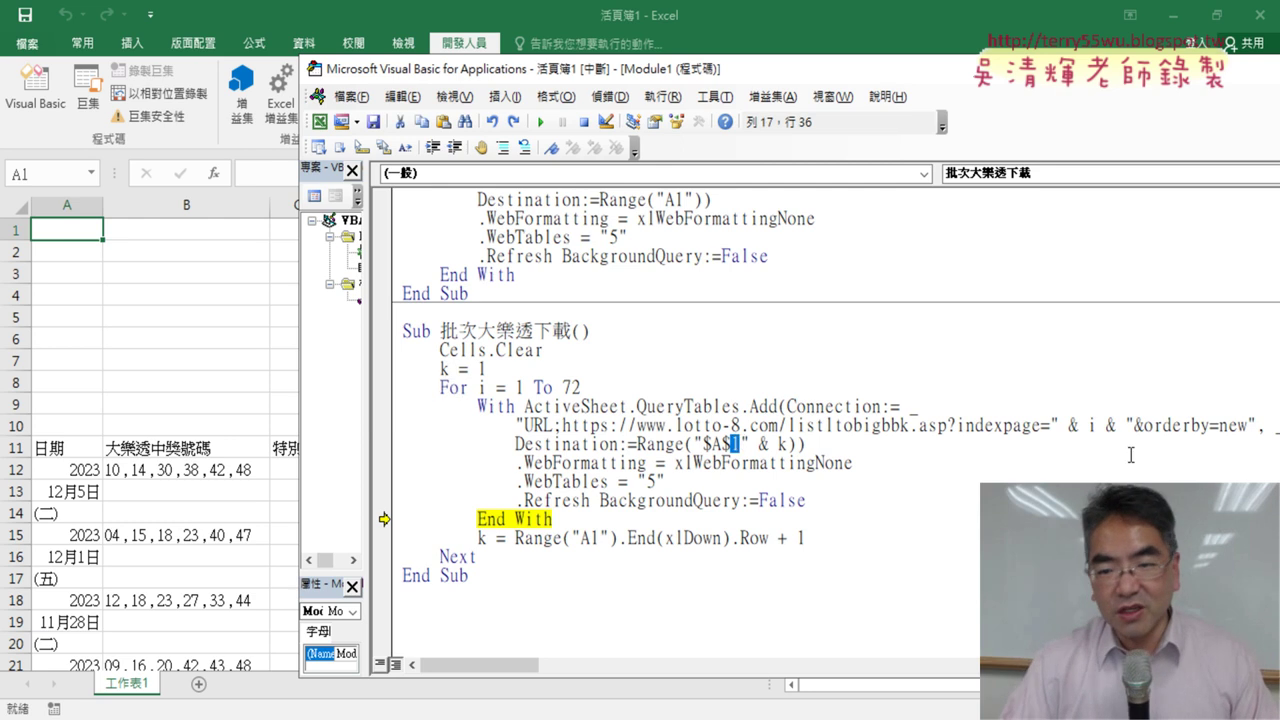
key(BackSpace)
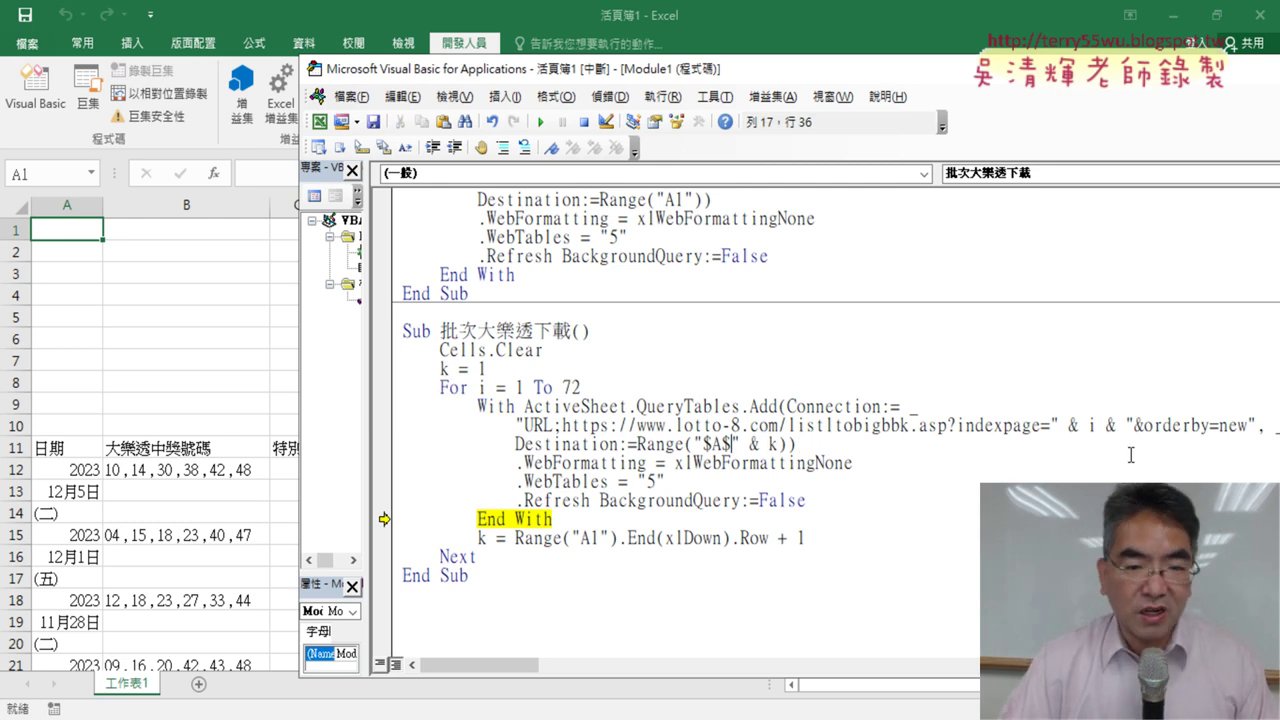
click(584, 122)
click(630, 425)
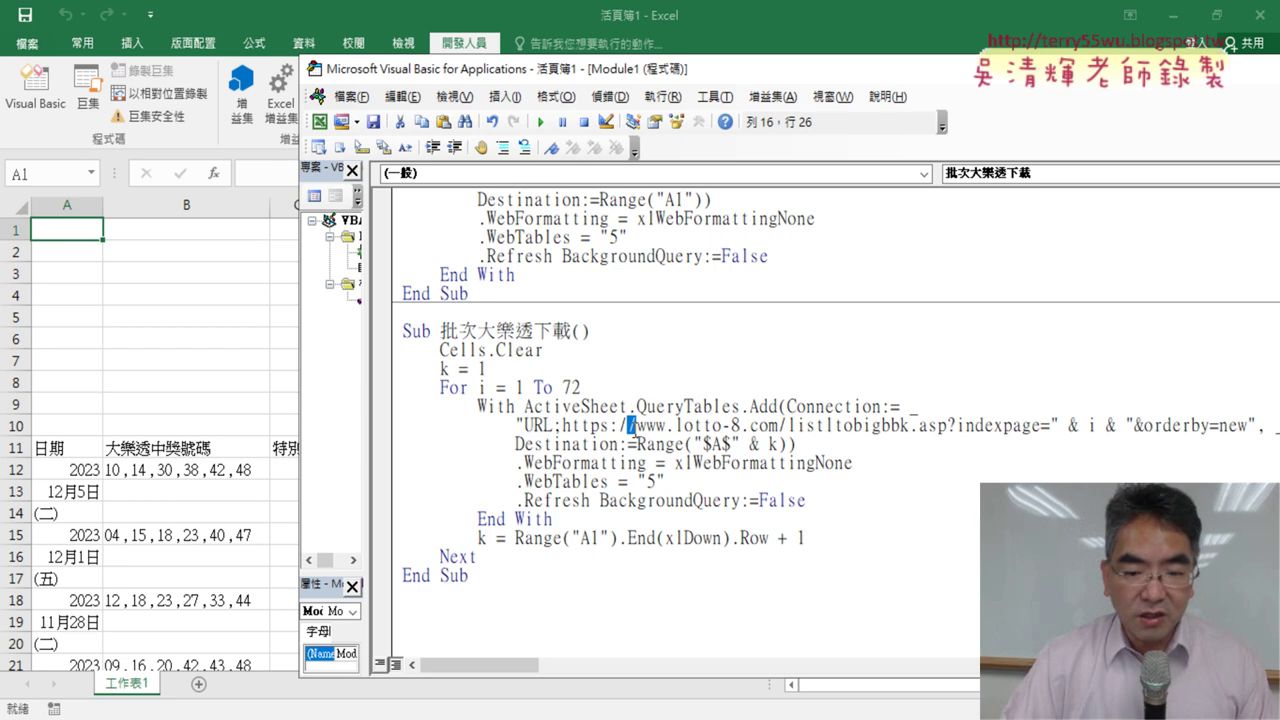
Step through the first loop pass and confirm page-1 draws now fill rows 1–91
key(F8)
key(F8)
key(F8)
key(F8)
key(F8)
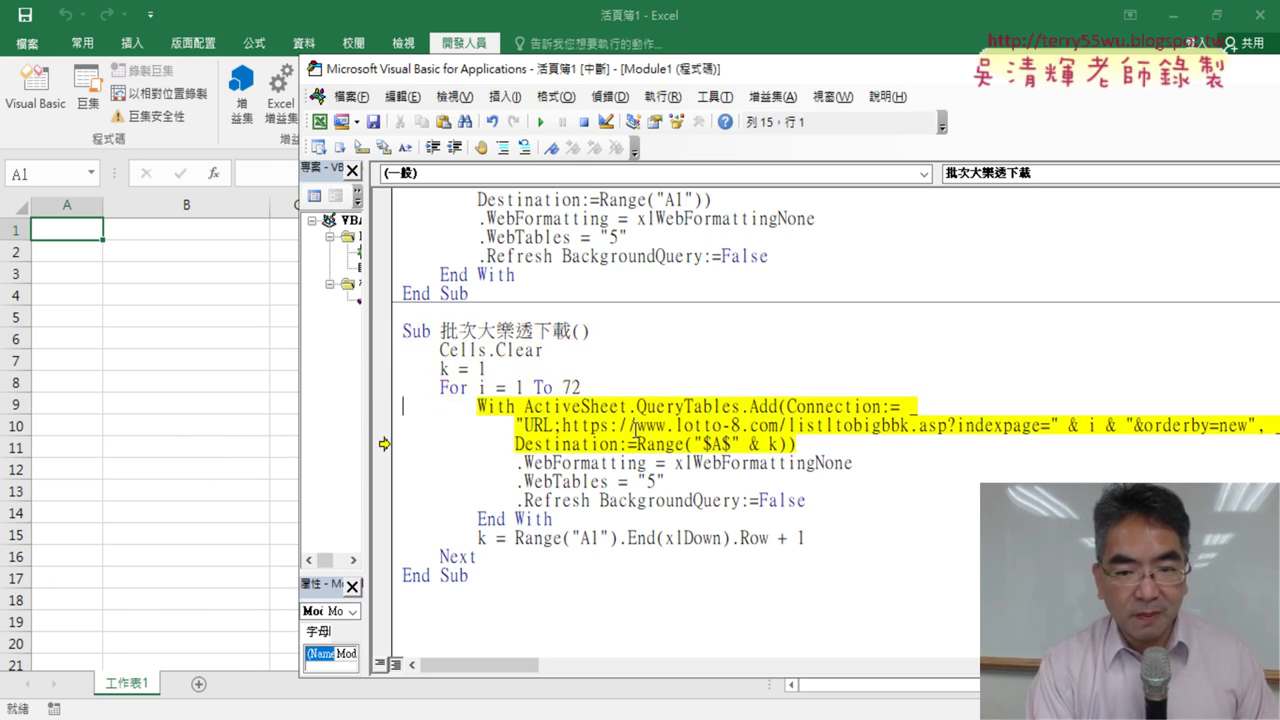
key(F8)
key(F8)
key(F8)
key(F8)
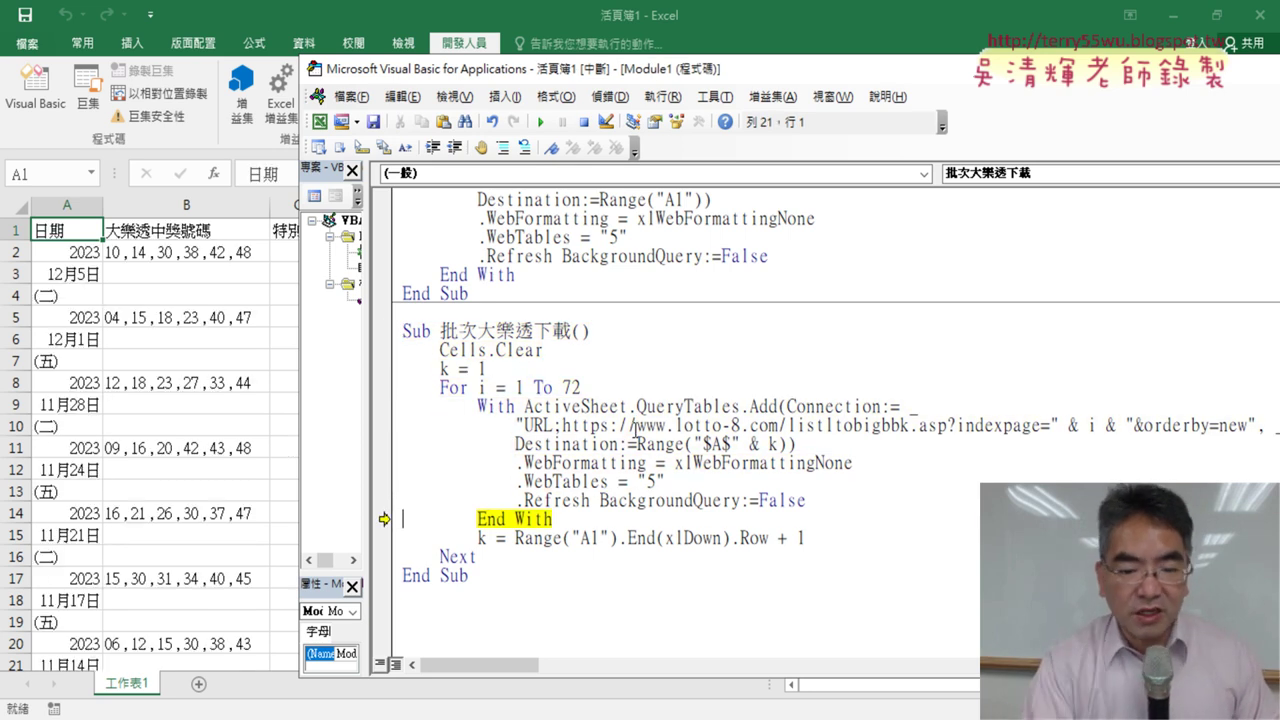
key(F8)
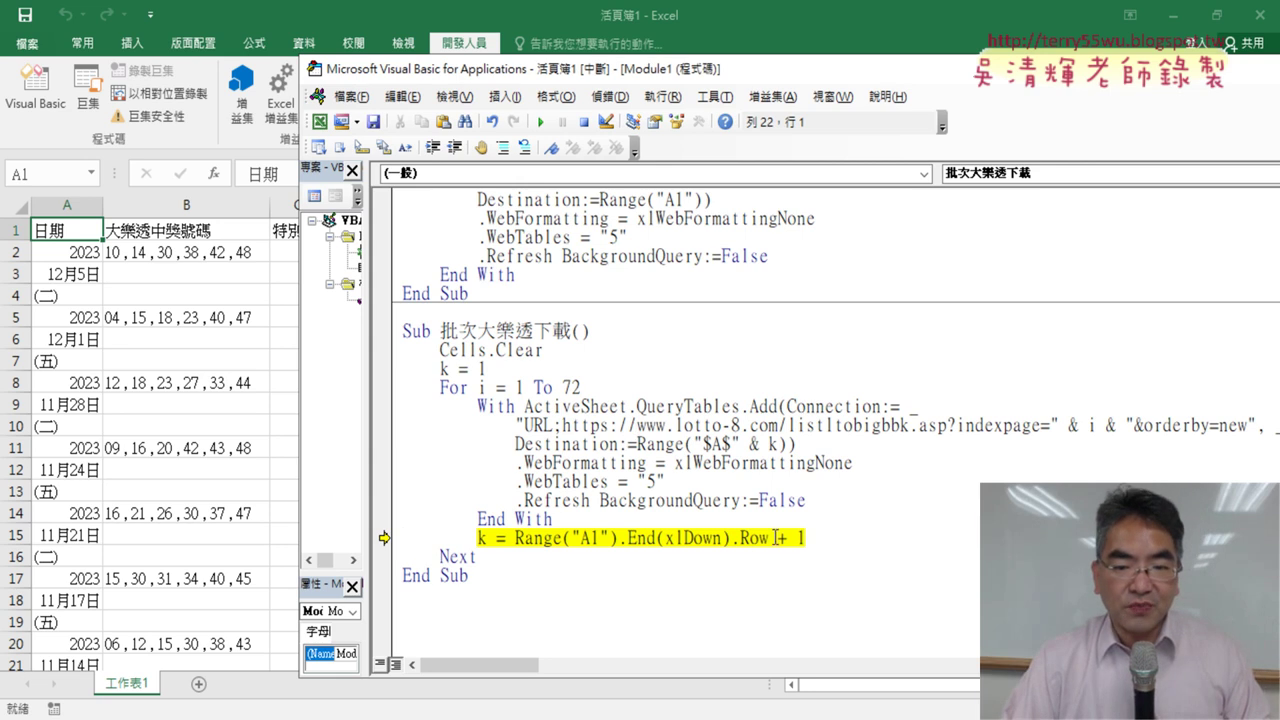
mouse_move(553, 538)
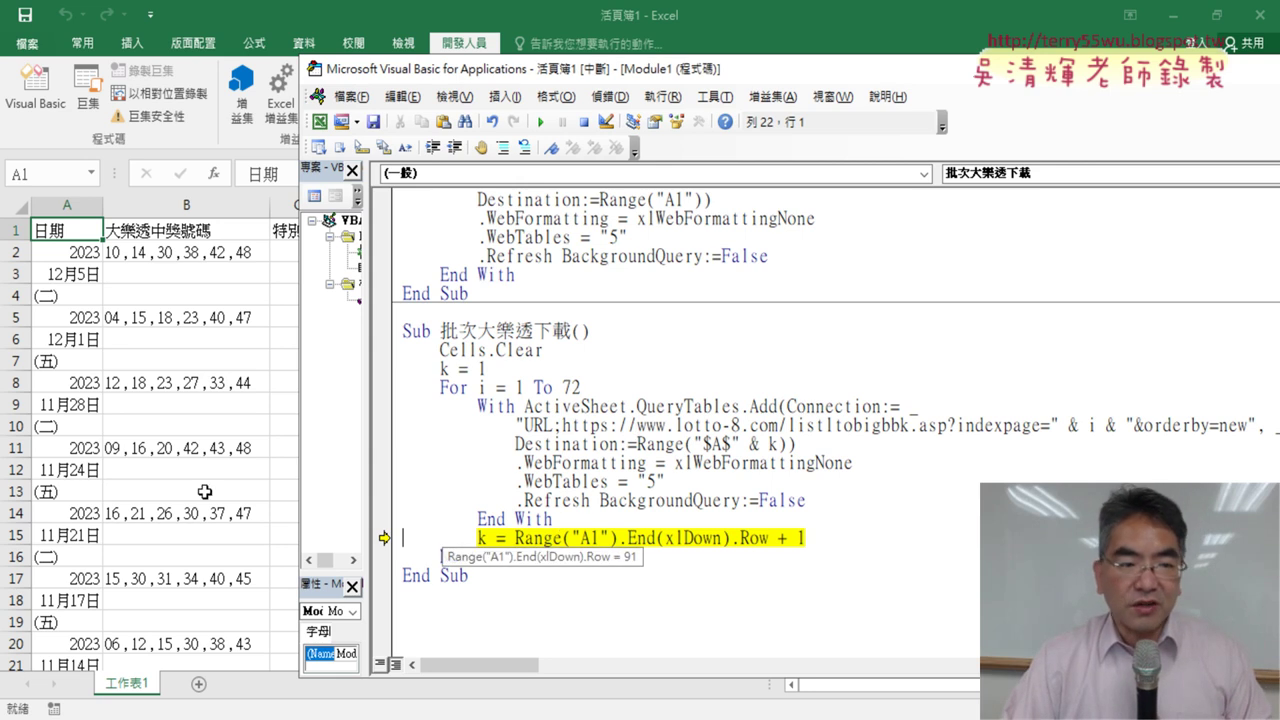
click(68, 231)
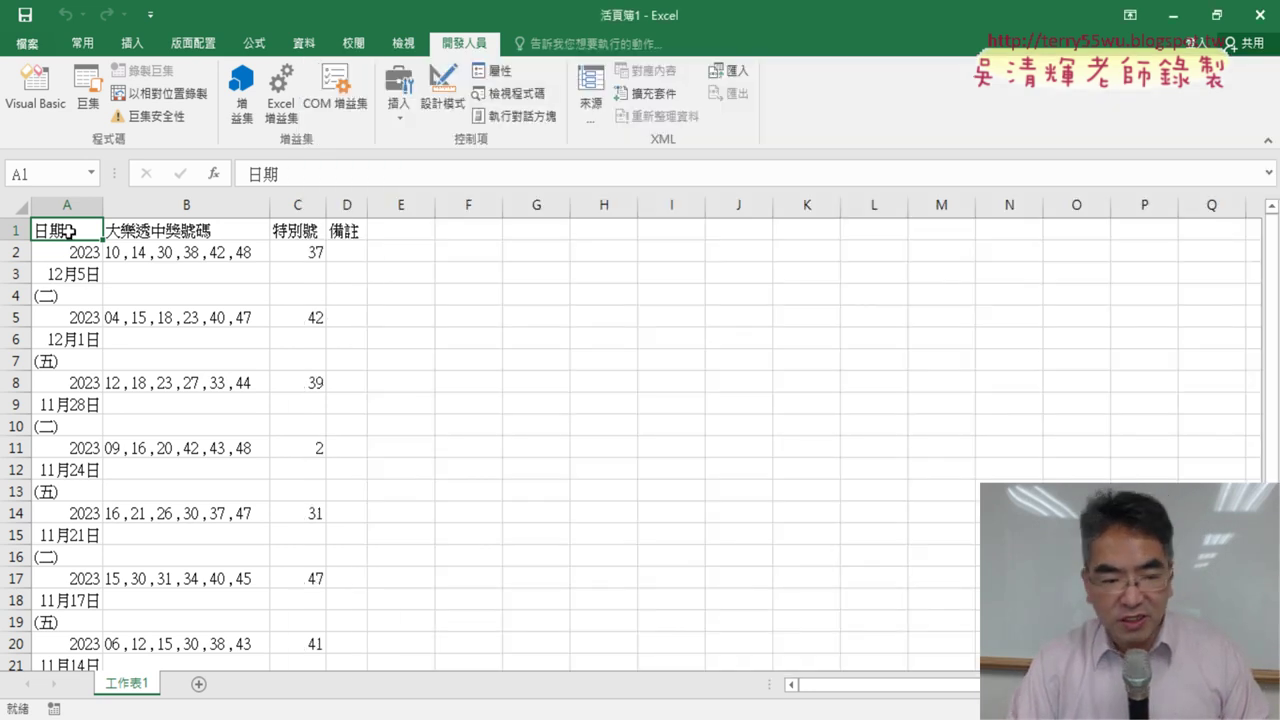
key(ctrl+Down)
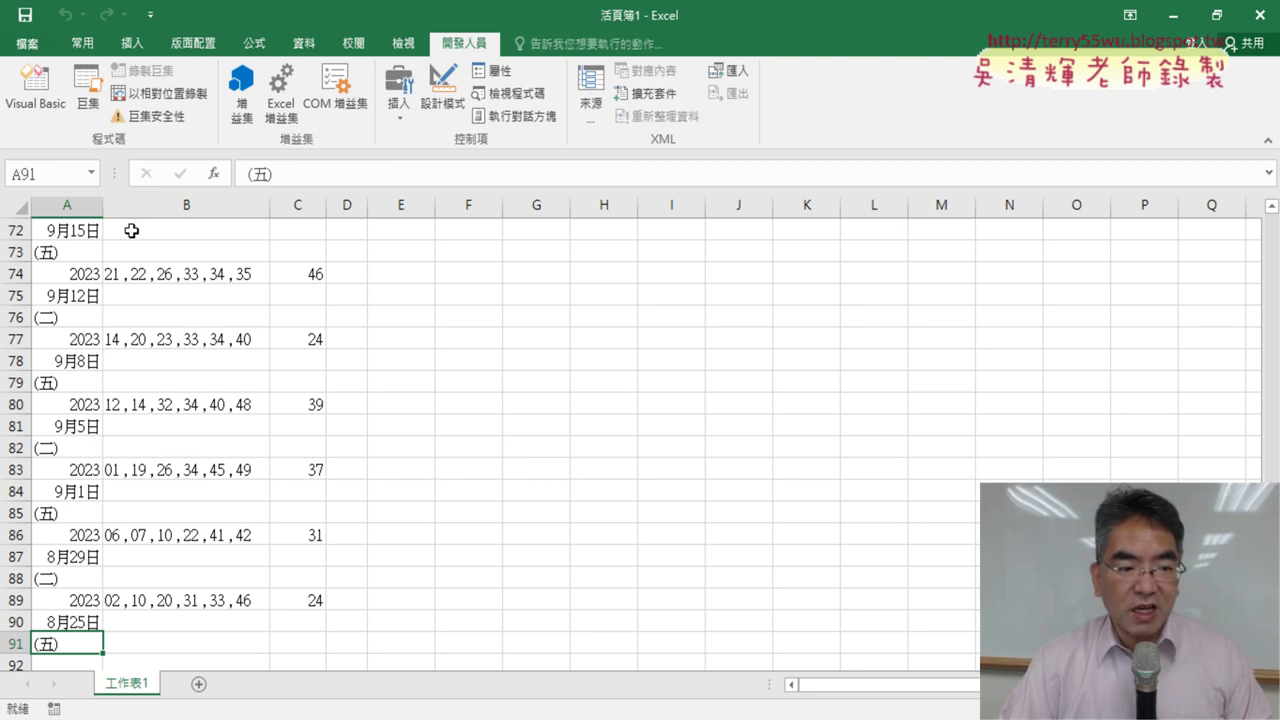
scroll(131, 231, down, 4)
Check that the next-row expression gives k = 92 and step into the second loop pass
click(72, 405)
click(35, 88)
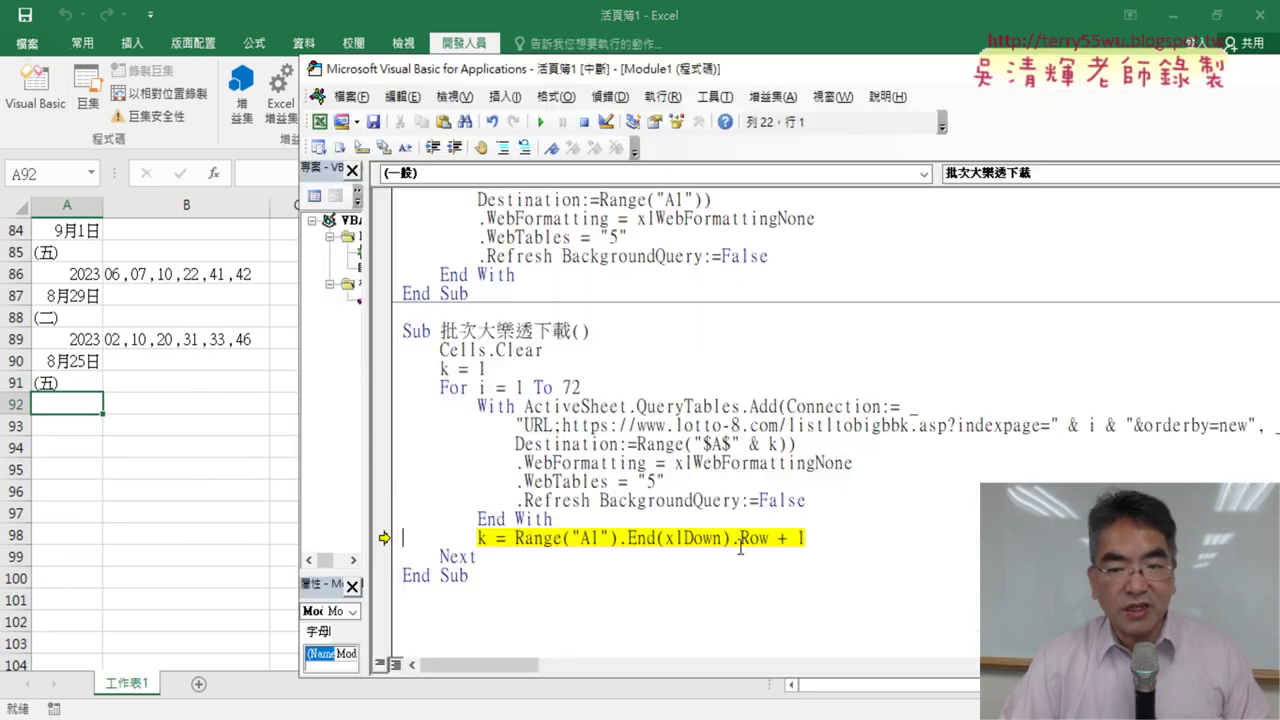
drag(822, 544, 537, 530)
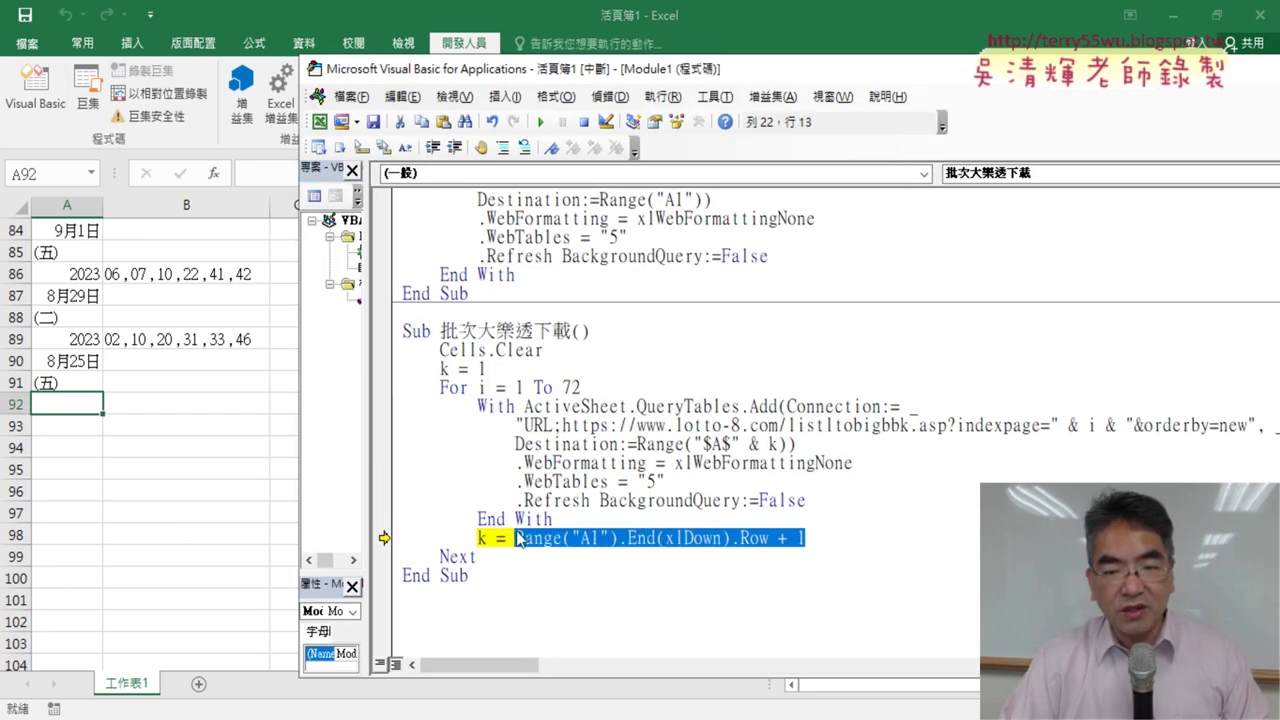
mouse_move(519, 539)
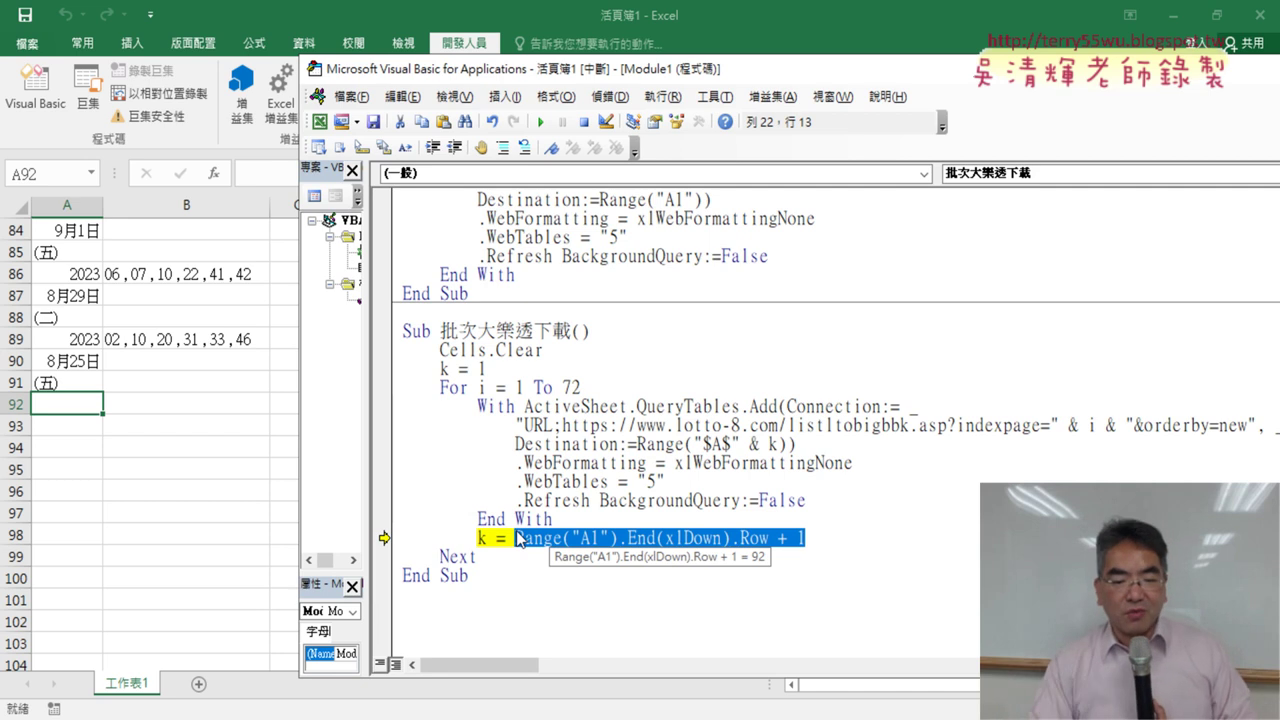
key(F8)
key(F8)
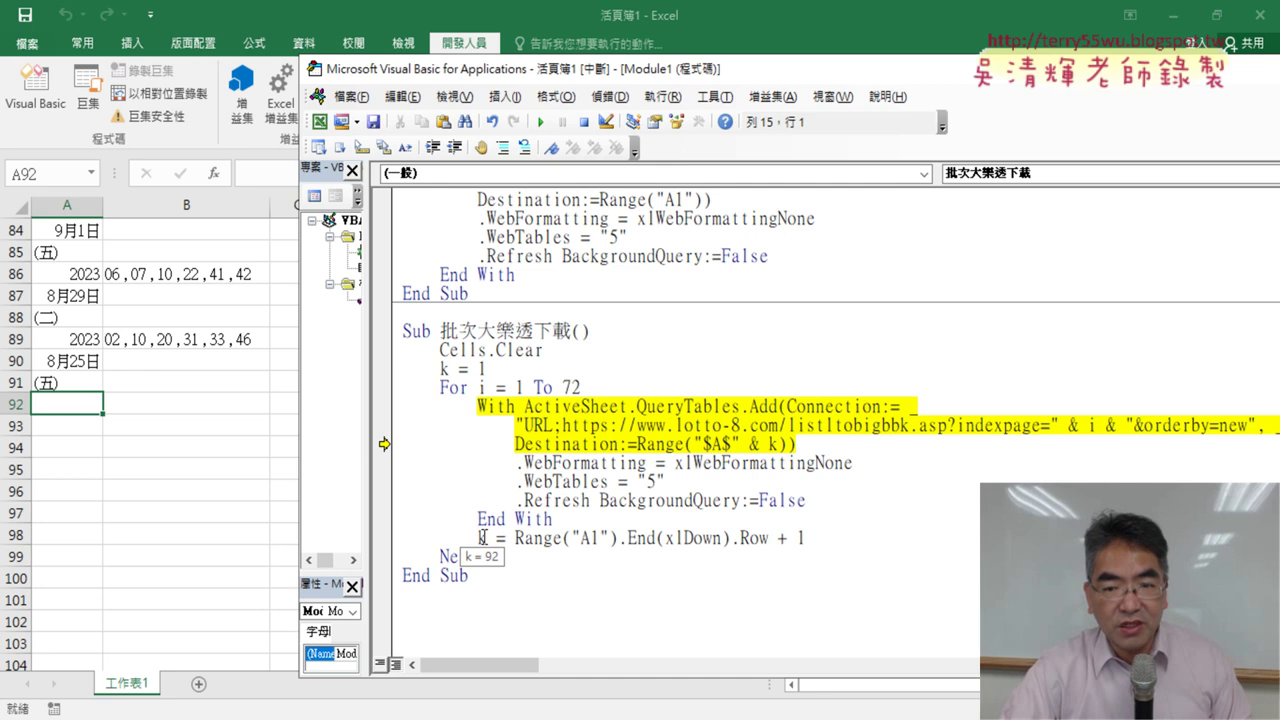
Step through the second web query to download page 2 of the draws
mouse_move(773, 444)
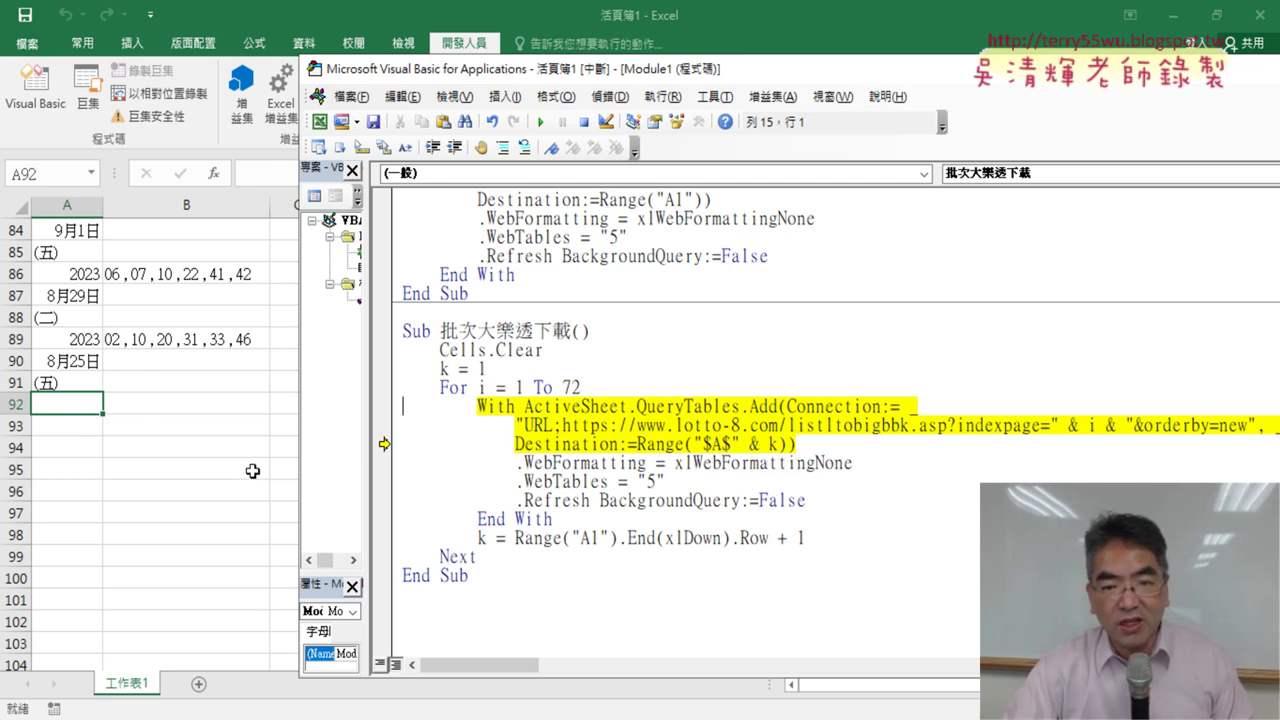
mouse_move(481, 389)
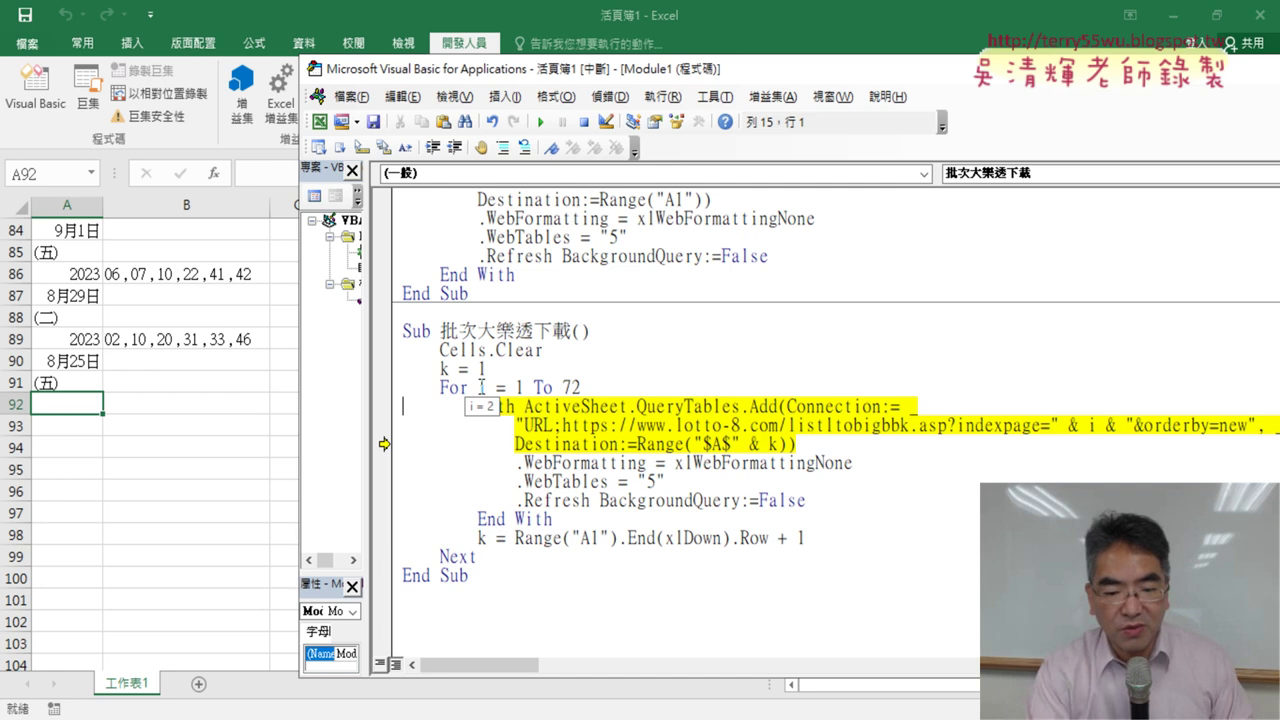
key(F8)
key(F8)
key(F8)
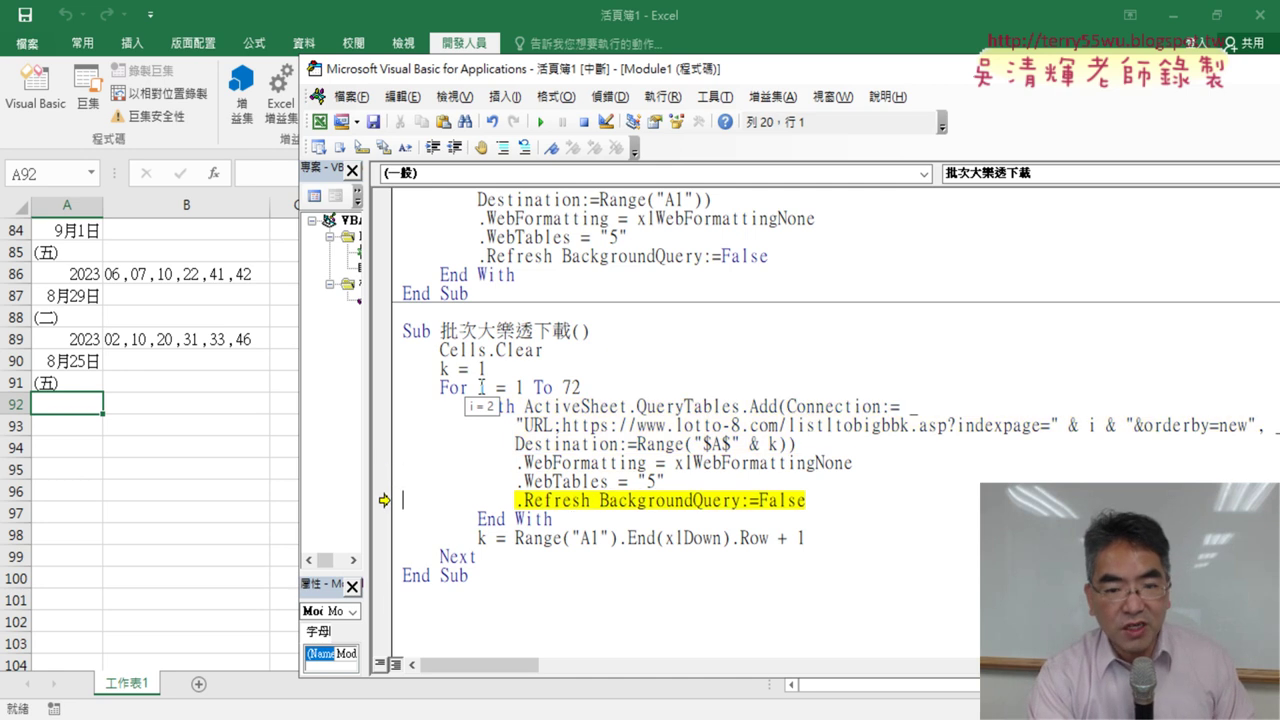
key(F8)
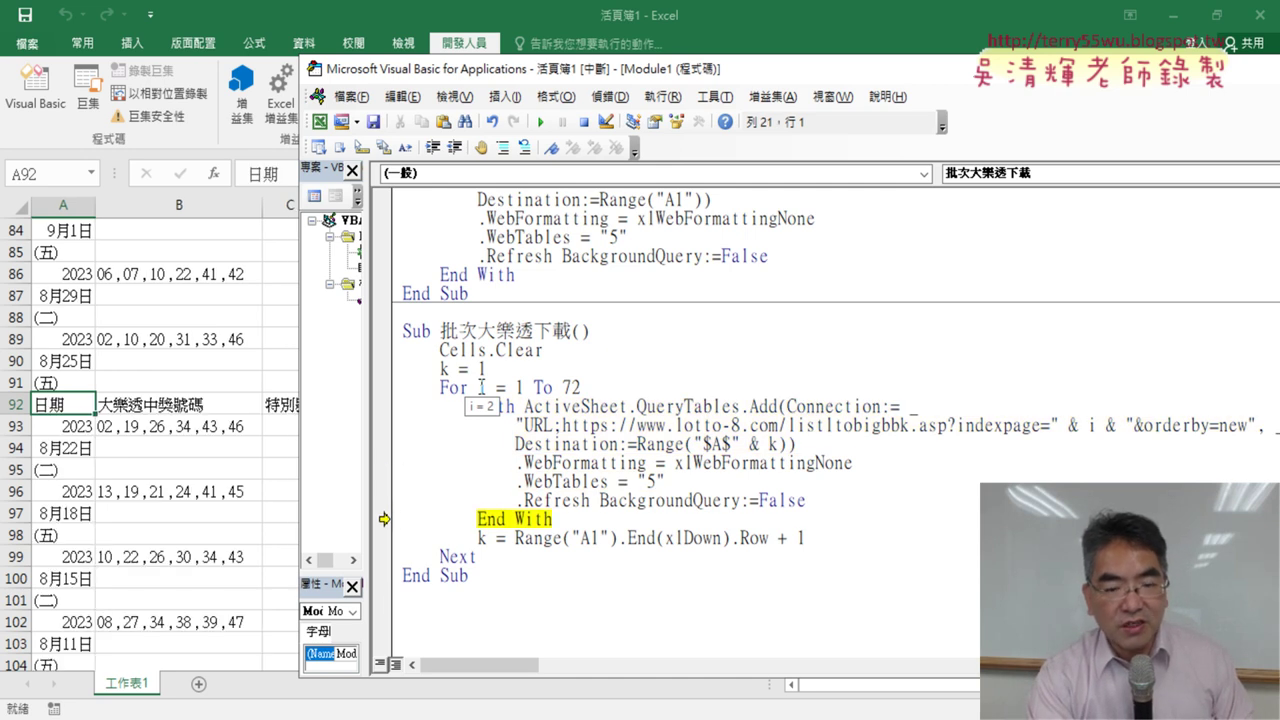
key(F8)
key(F8)
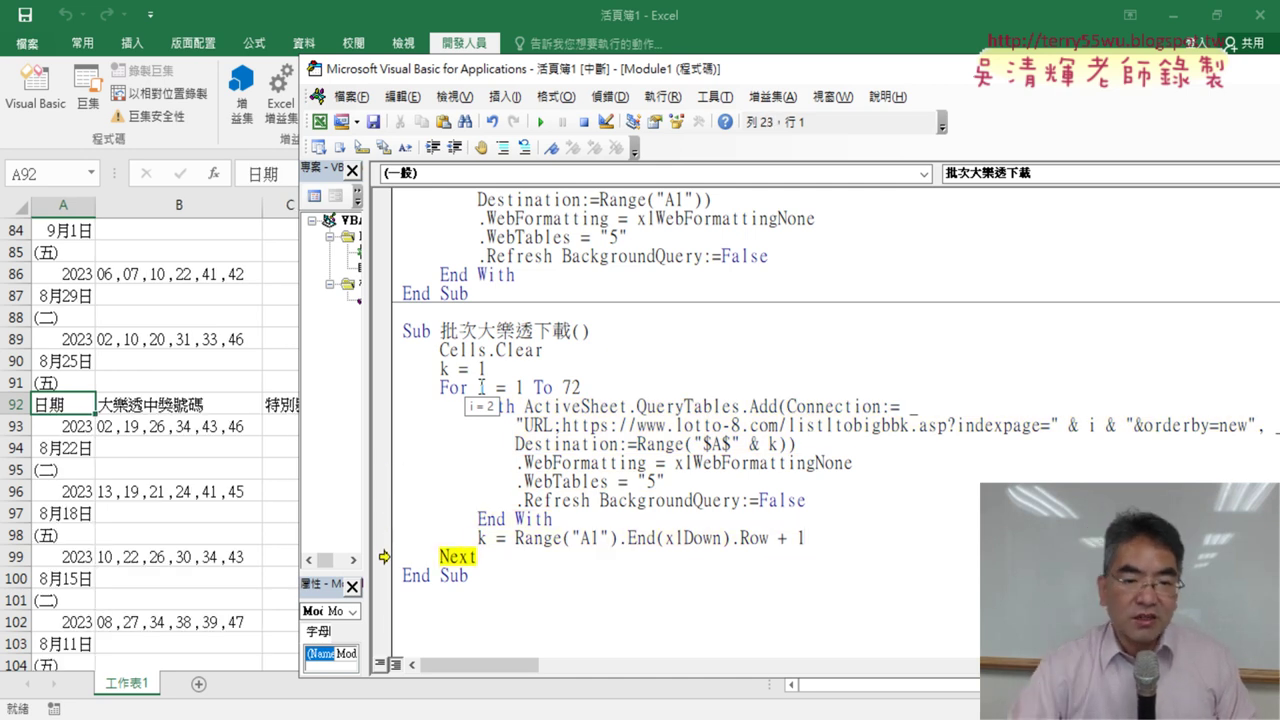
Verify on the sheet that page-2 draws end at row 182, then go back to the code
click(57, 247)
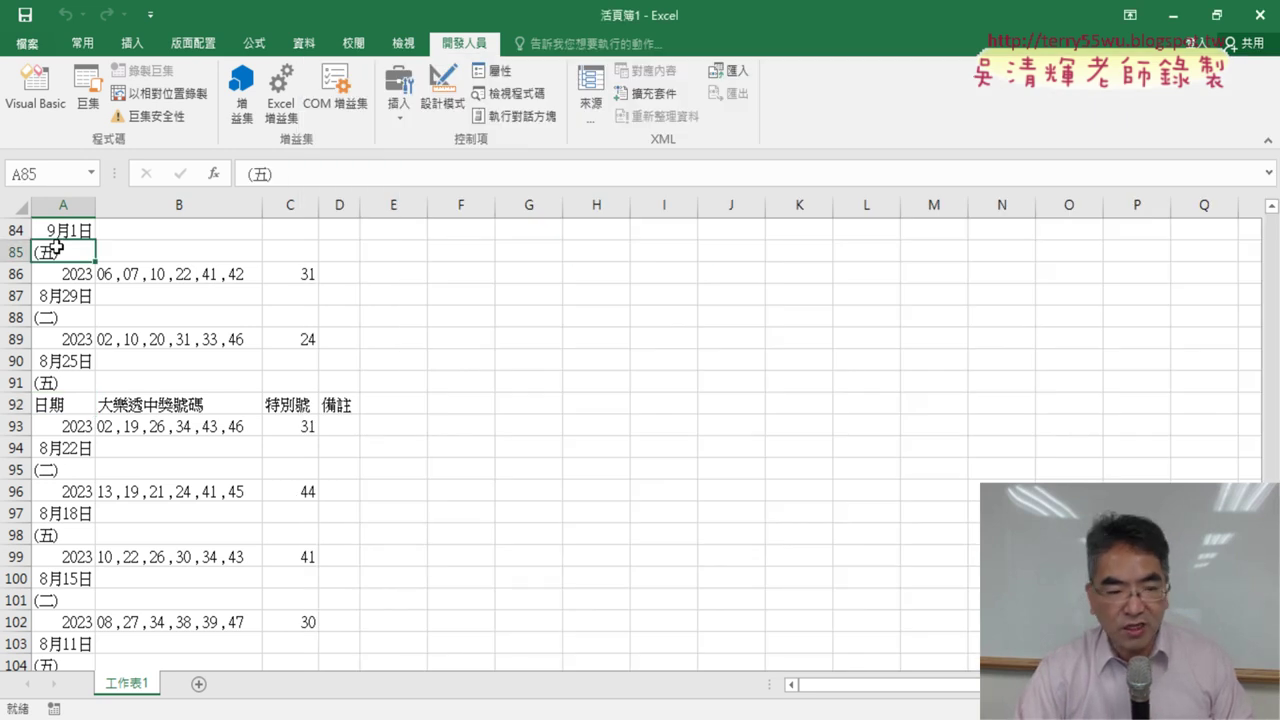
key(ctrl+Down)
scroll(57, 248, down, 2)
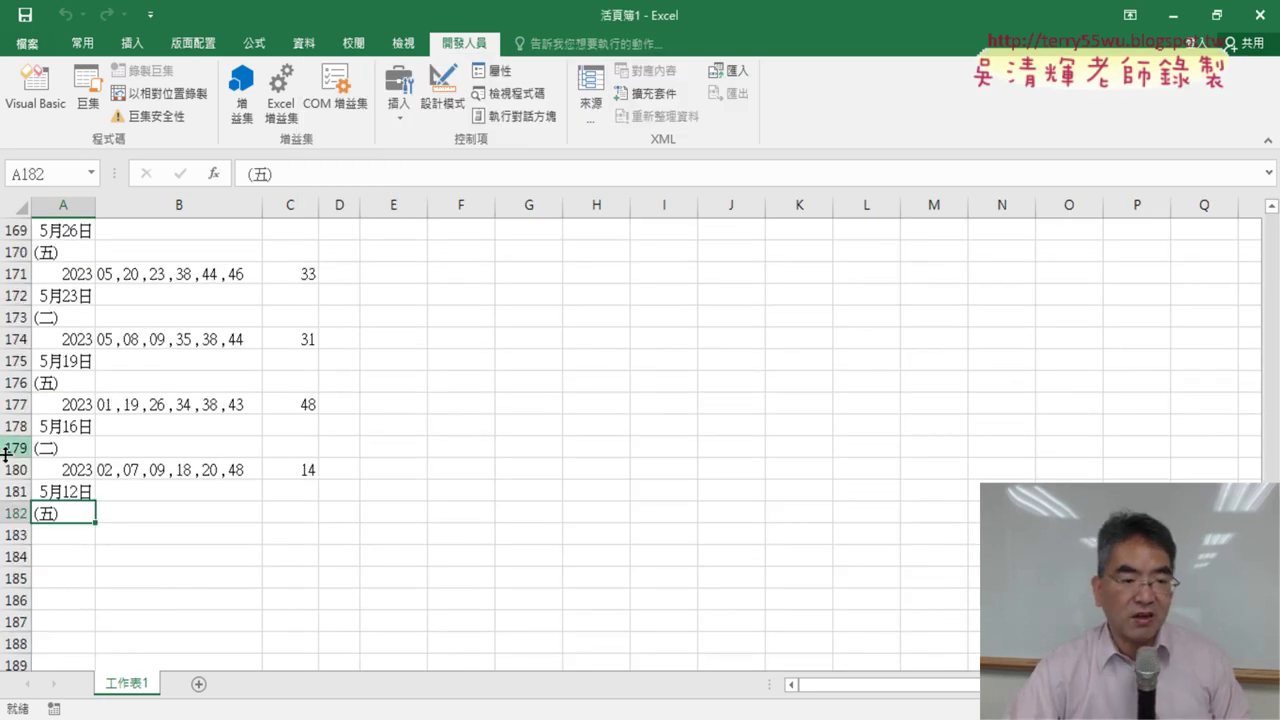
click(35, 88)
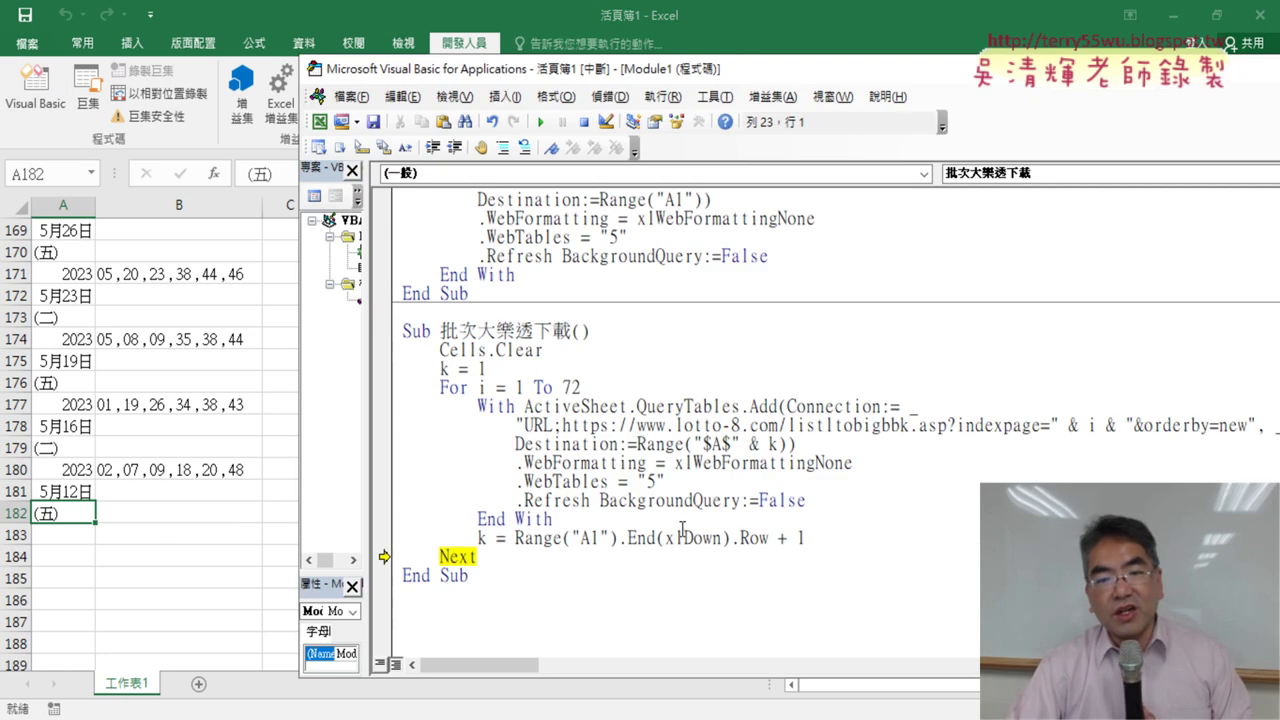
Continue the macro with F5 and view the sheet, where the next page starts at row 183
click(540, 122)
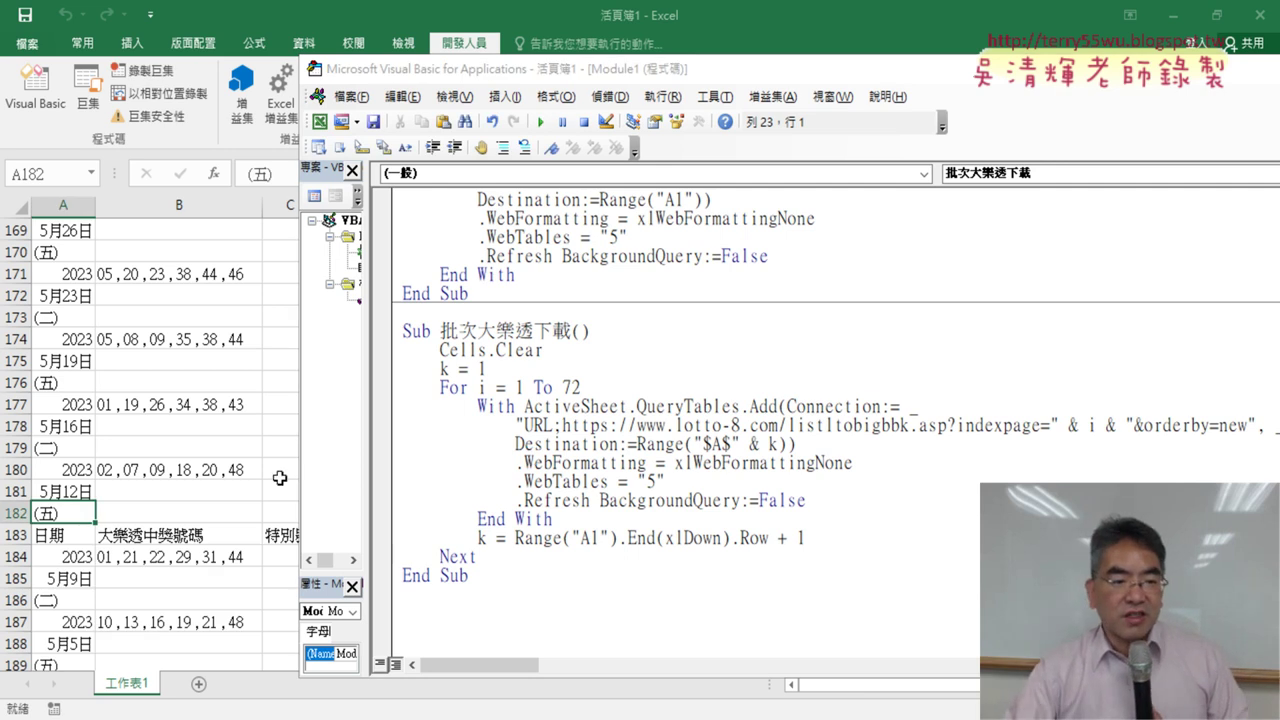
click(168, 537)
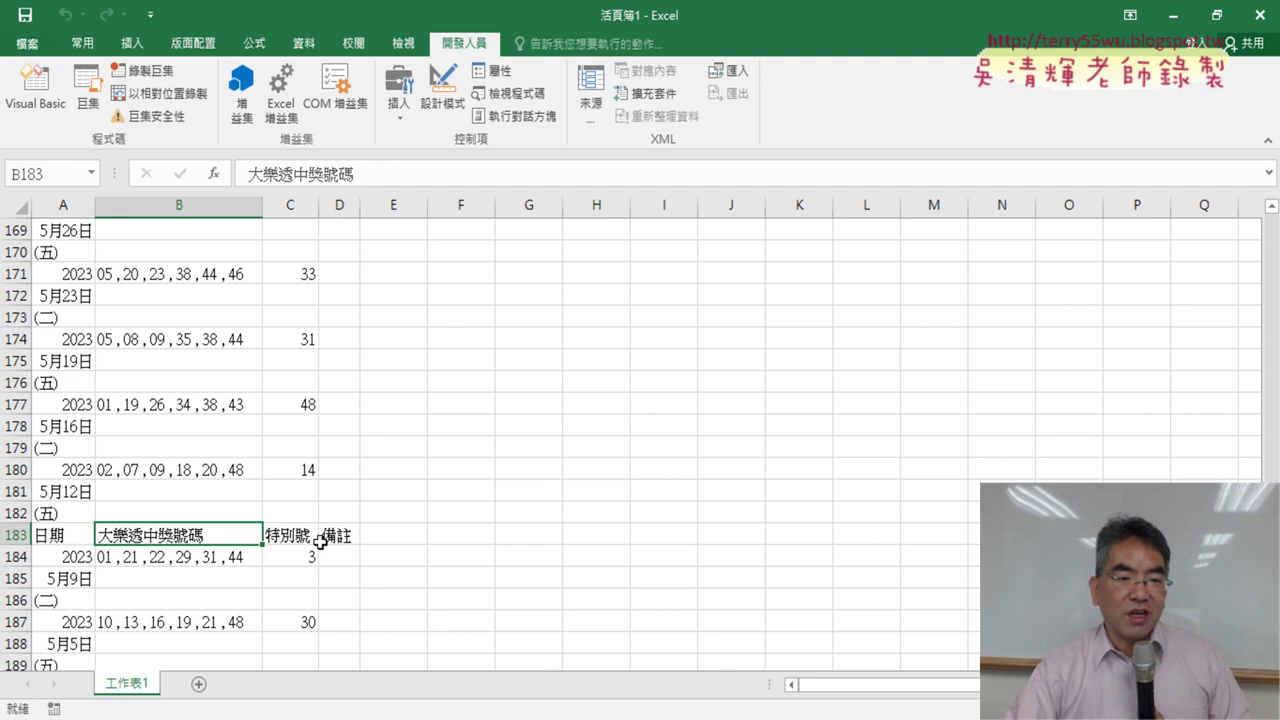
Scroll back to the top of the sheet and check the first draw's numbers
scroll(320, 541, up, 3)
scroll(318, 537, up, 8)
scroll(318, 537, up, 1)
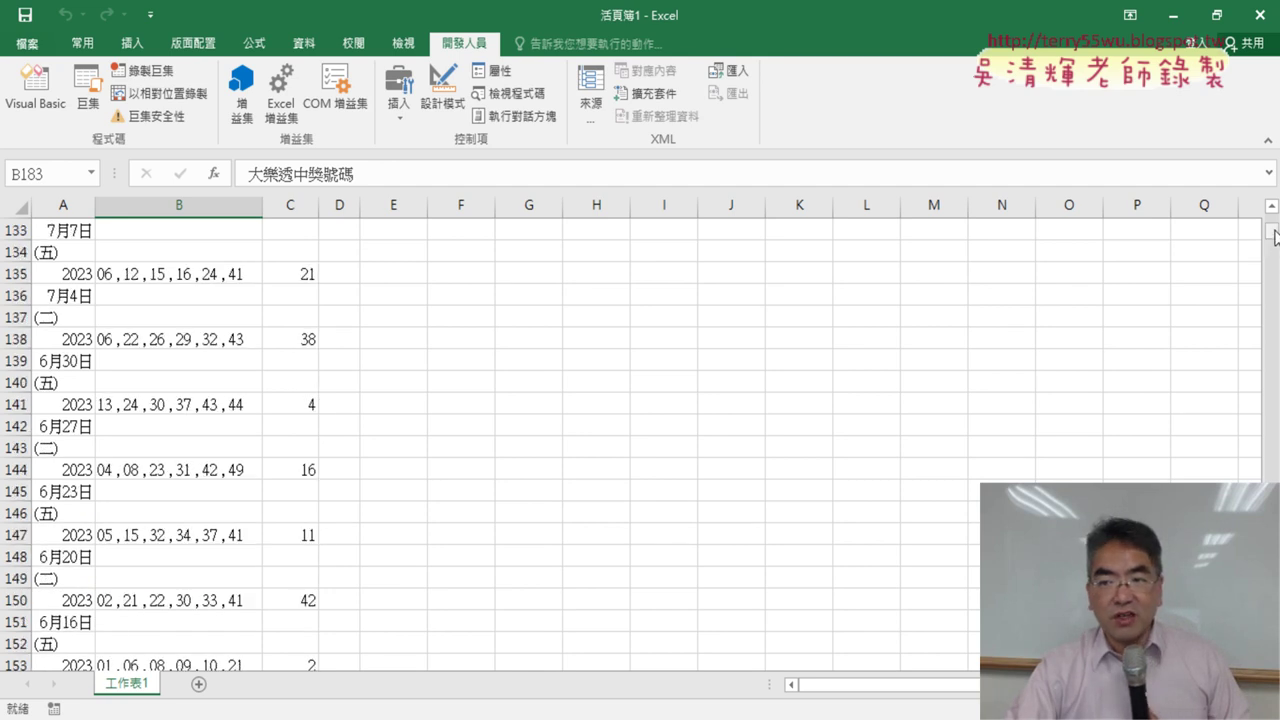
drag(1275, 236, 1271, 189)
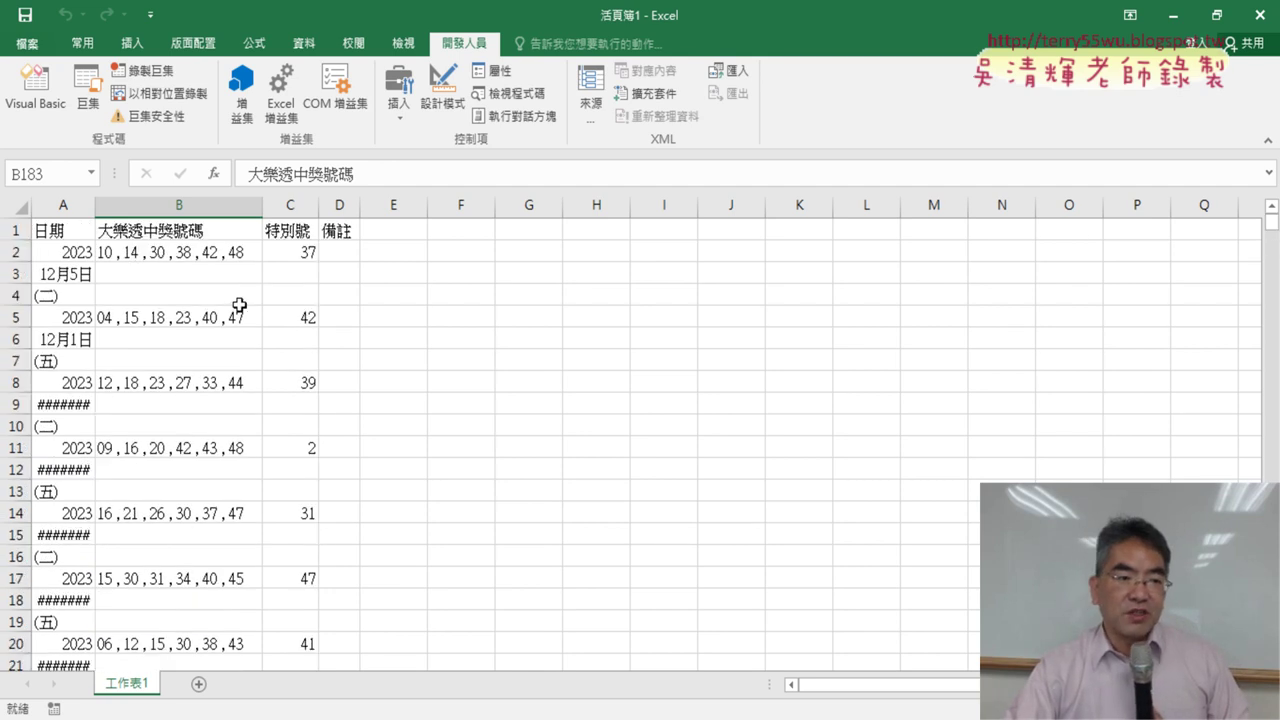
click(190, 254)
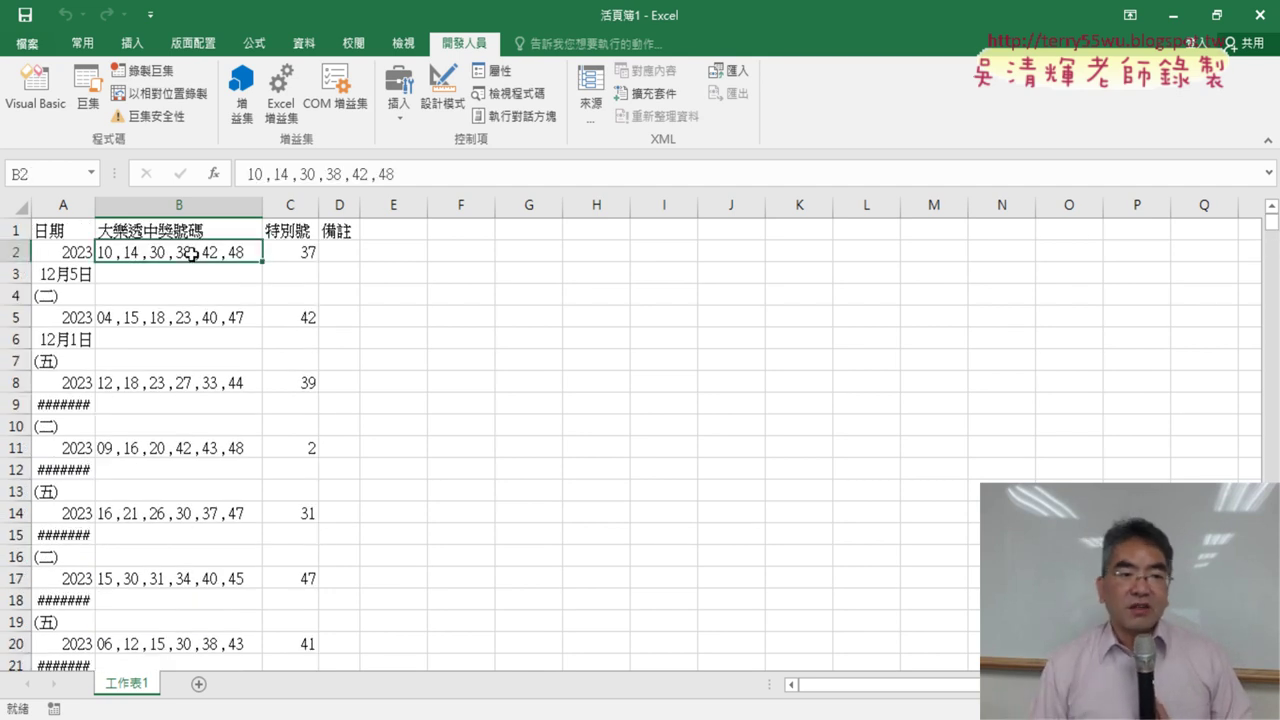
click(65, 228)
Jump to the last filled row, confirm the final draws date from 2004, then return to A1
key(ctrl+Down)
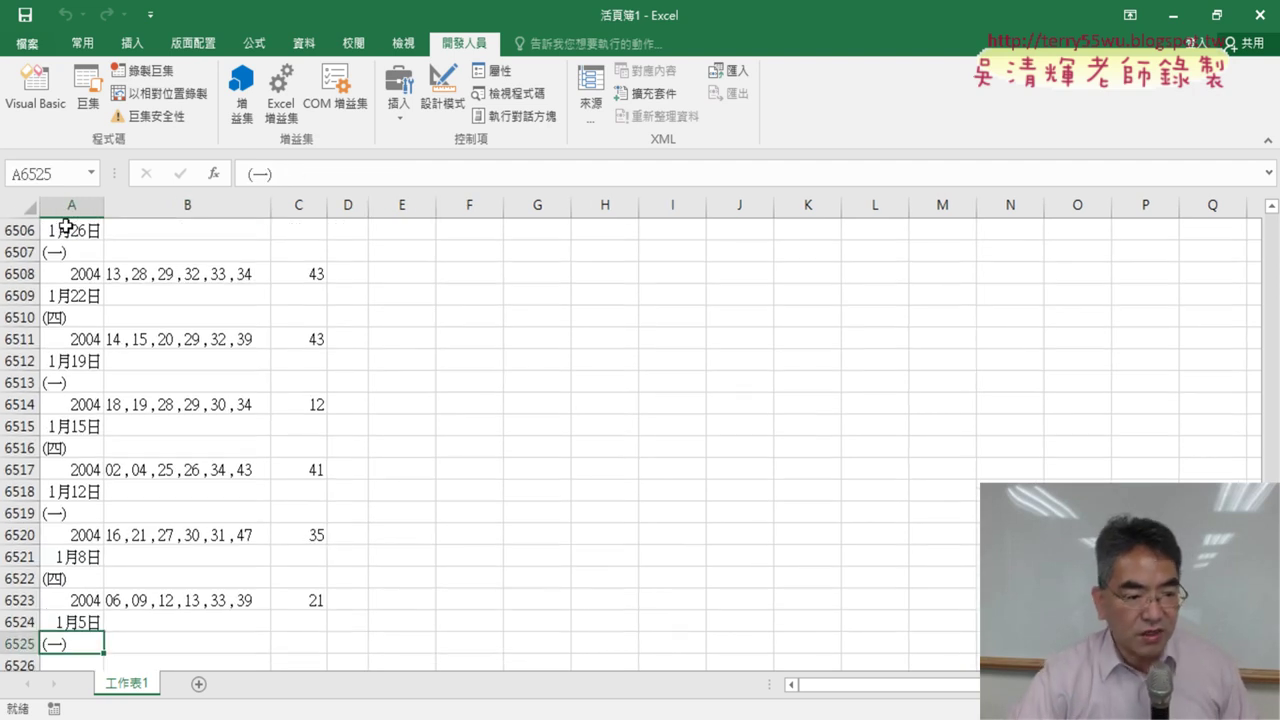
drag(75, 599, 80, 621)
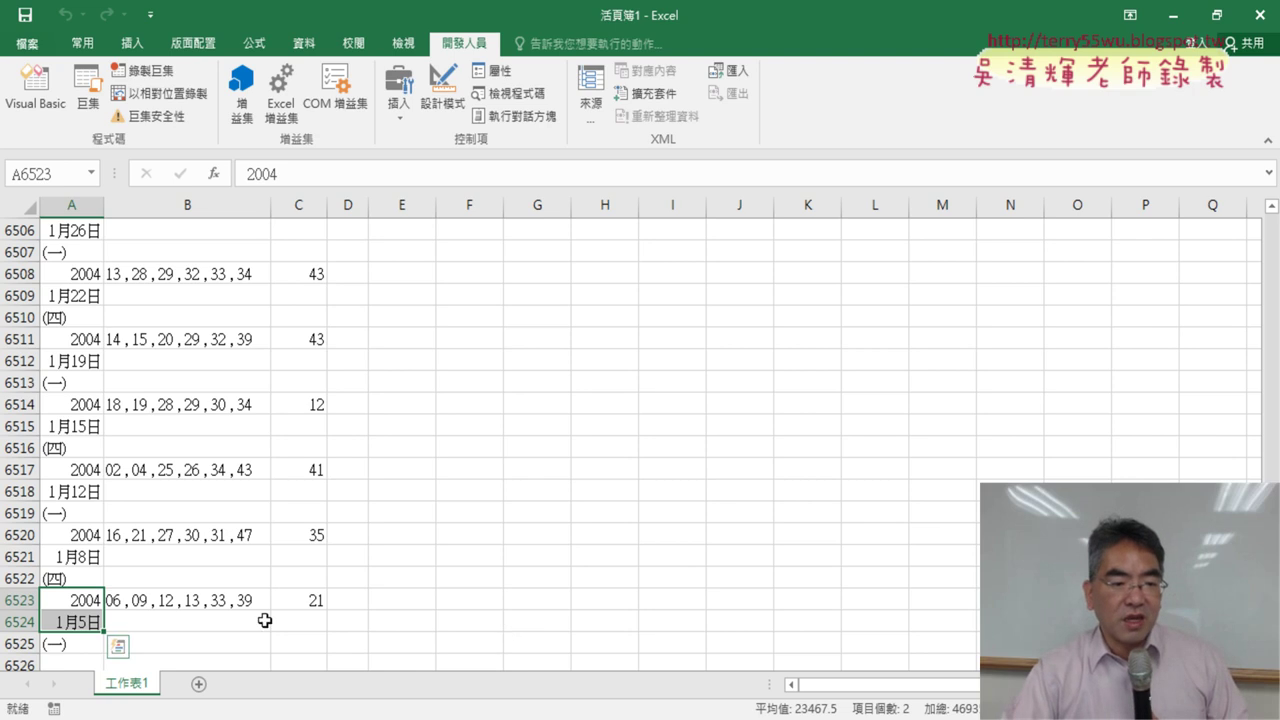
click(230, 602)
click(313, 601)
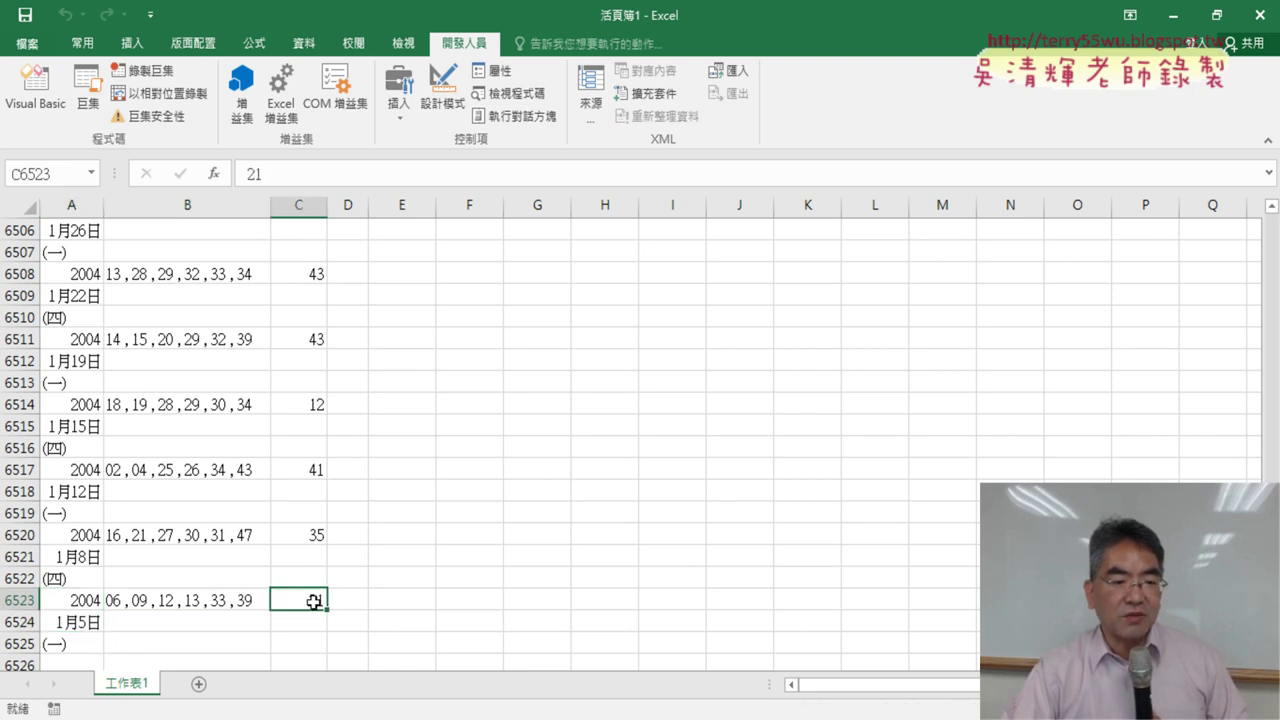
click(204, 536)
click(309, 536)
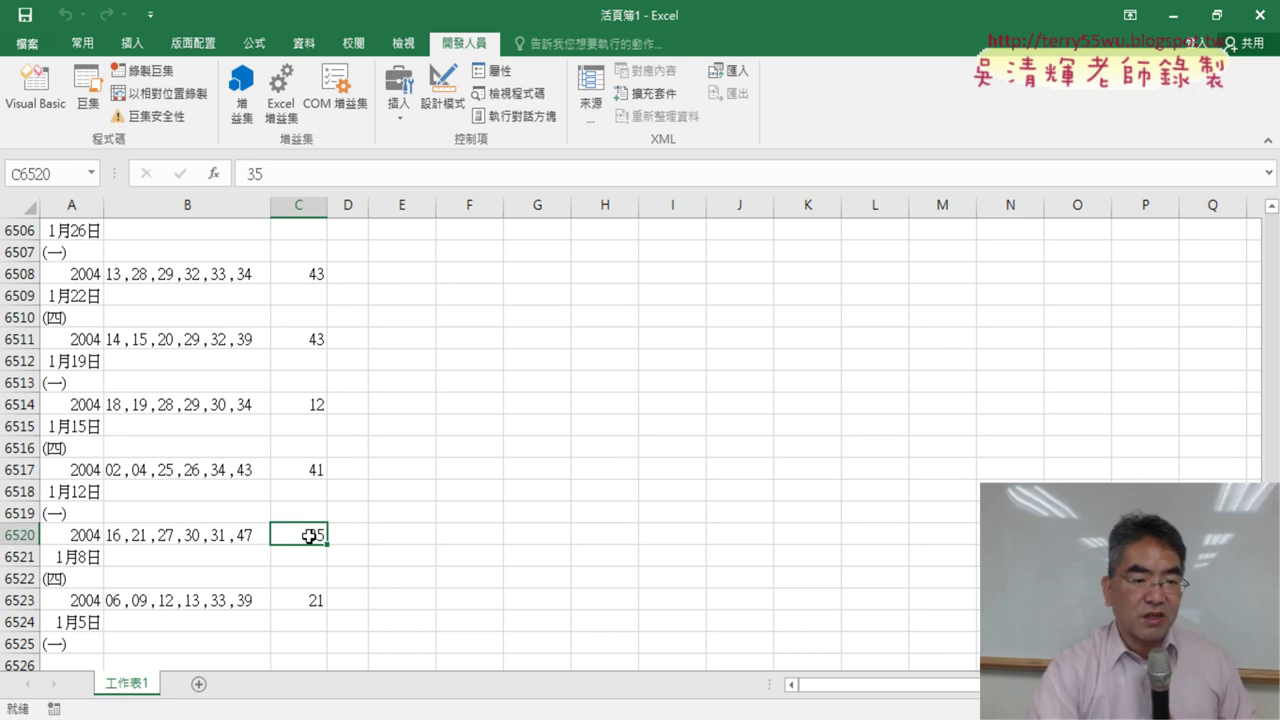
click(189, 536)
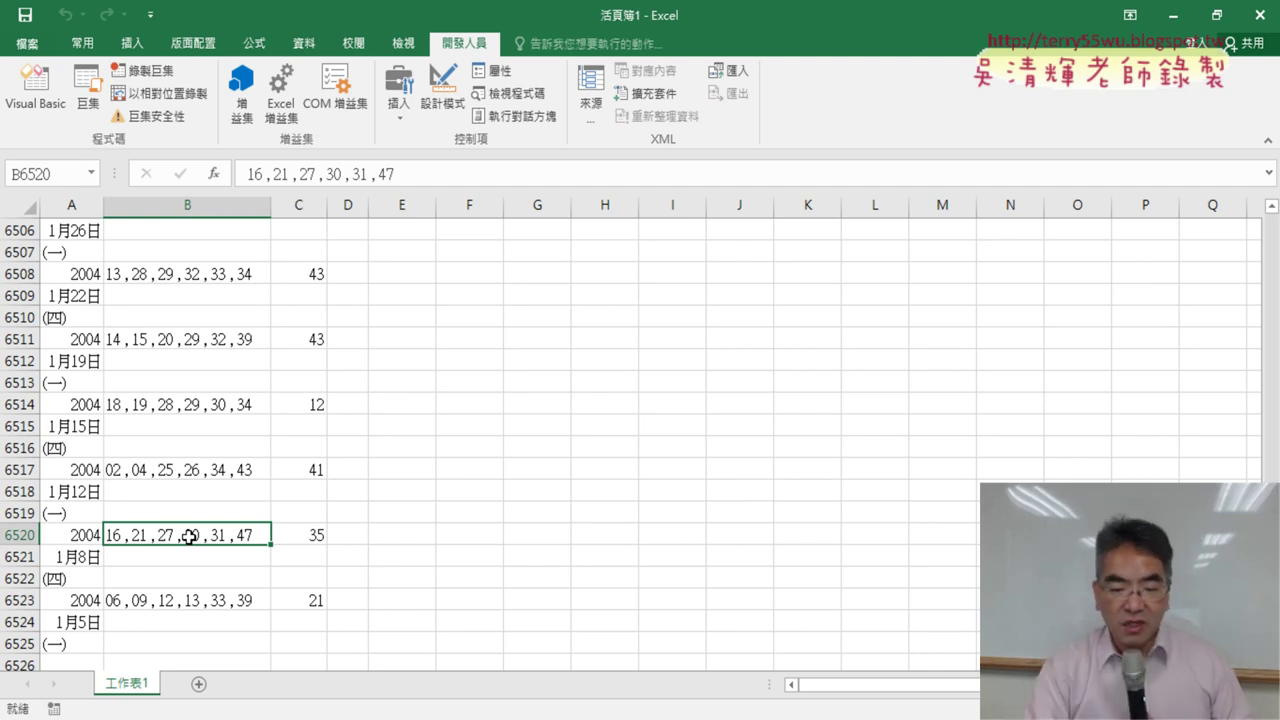
key(Left)
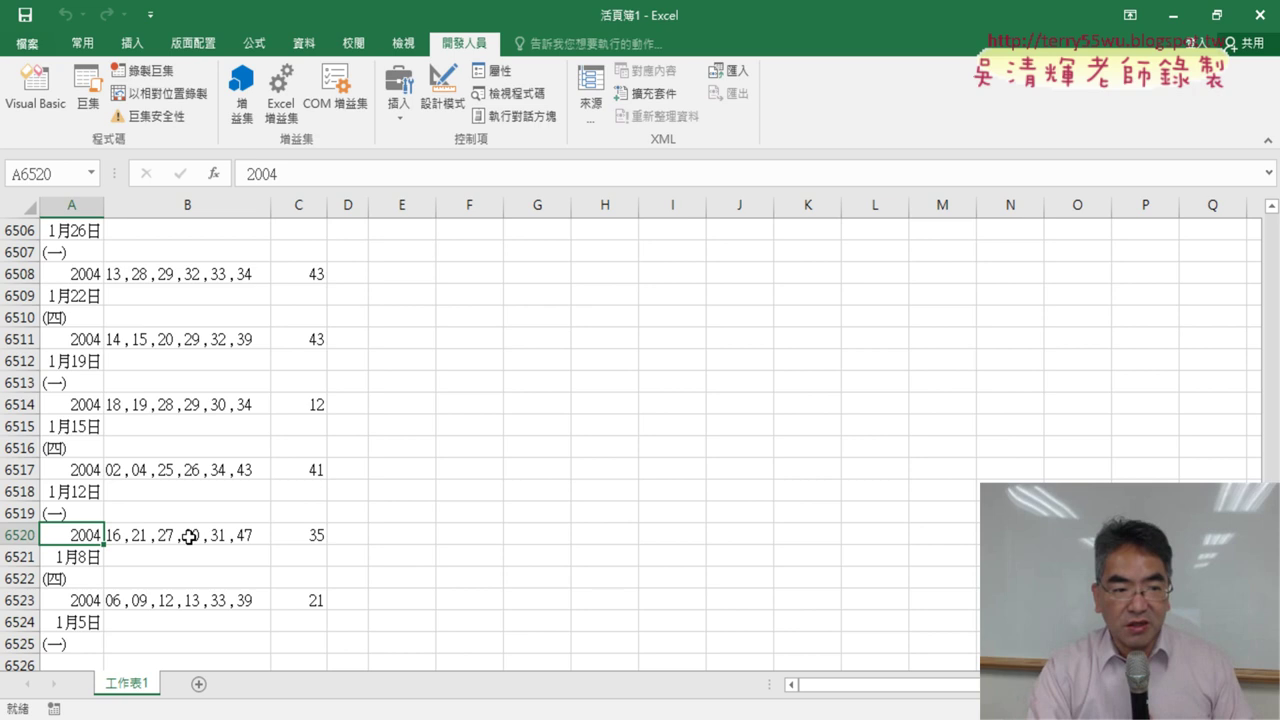
key(ctrl+Home)
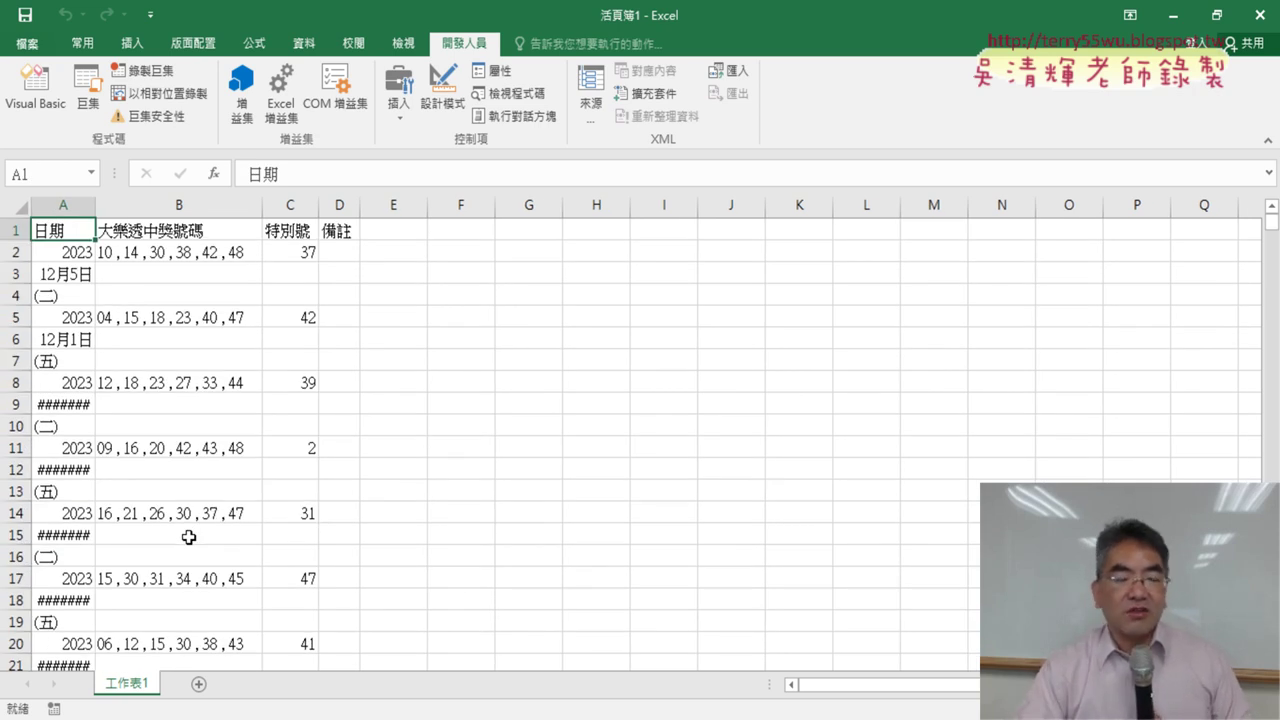
click(172, 258)
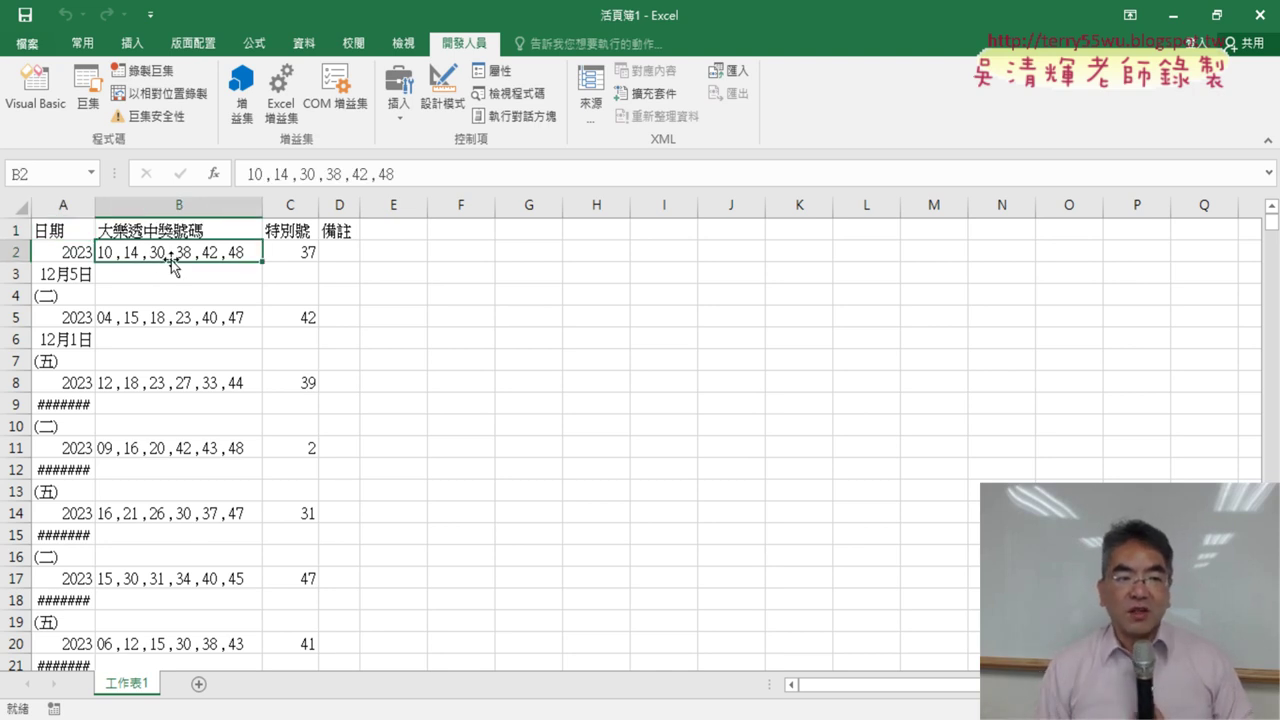
scroll(172, 262, down, 5)
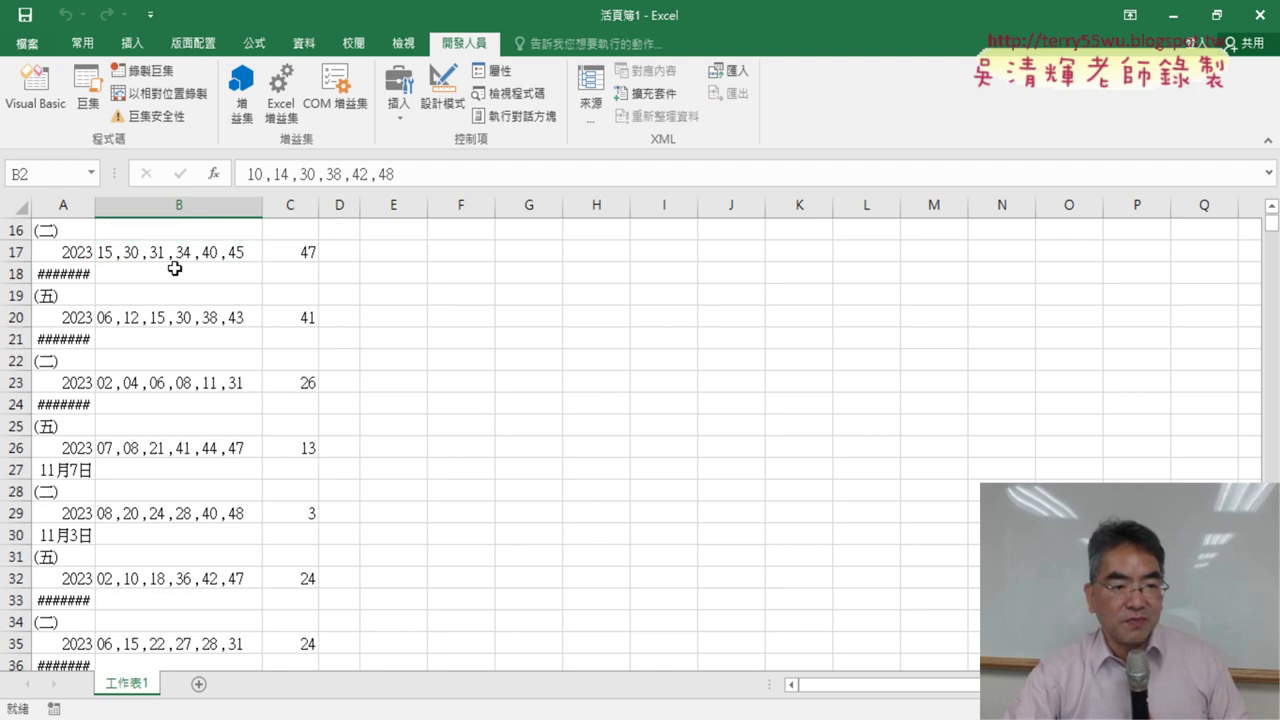
scroll(172, 262, down, 5)
scroll(173, 263, up, 7)
scroll(175, 265, up, 3)
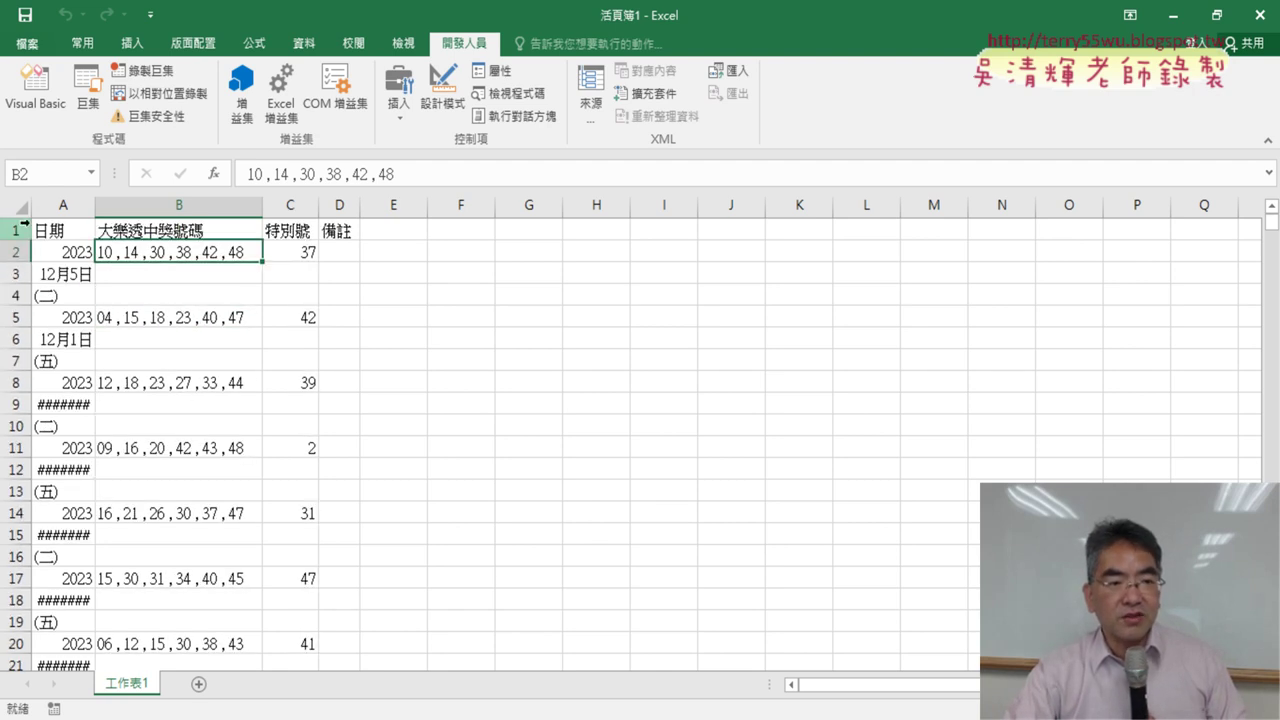
click(19, 229)
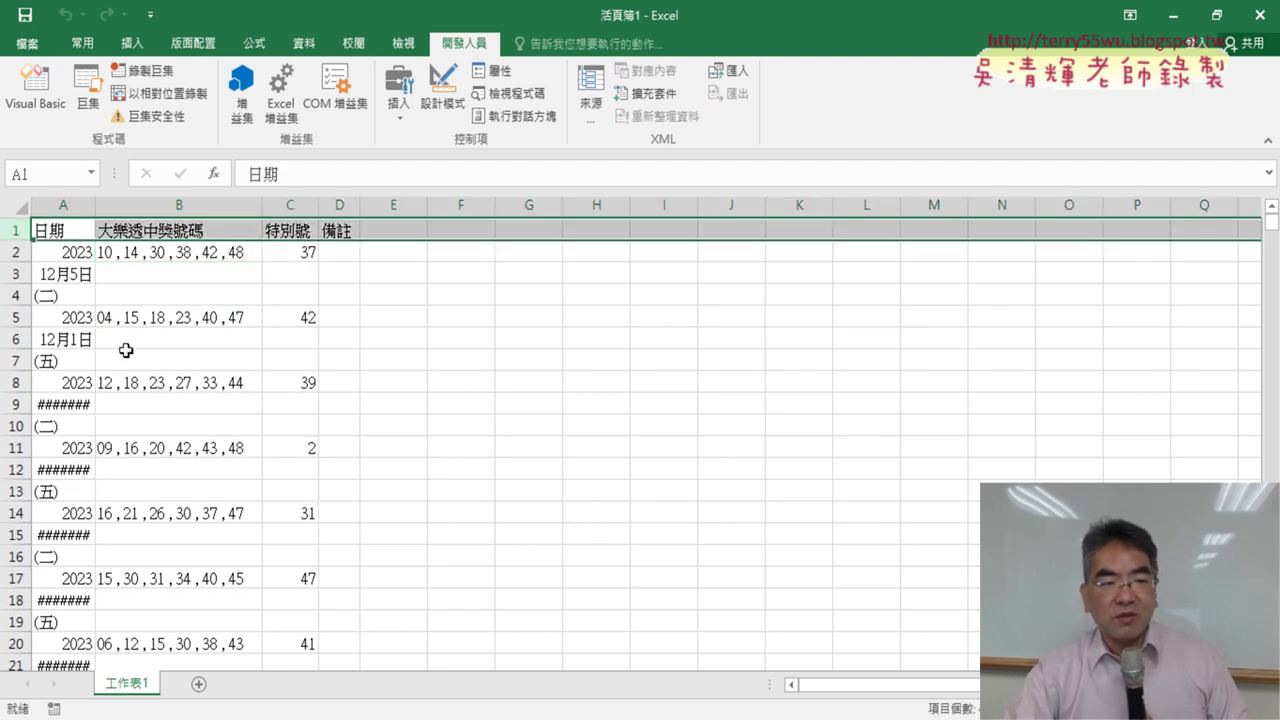
scroll(86, 489, down, 6)
scroll(86, 482, down, 5)
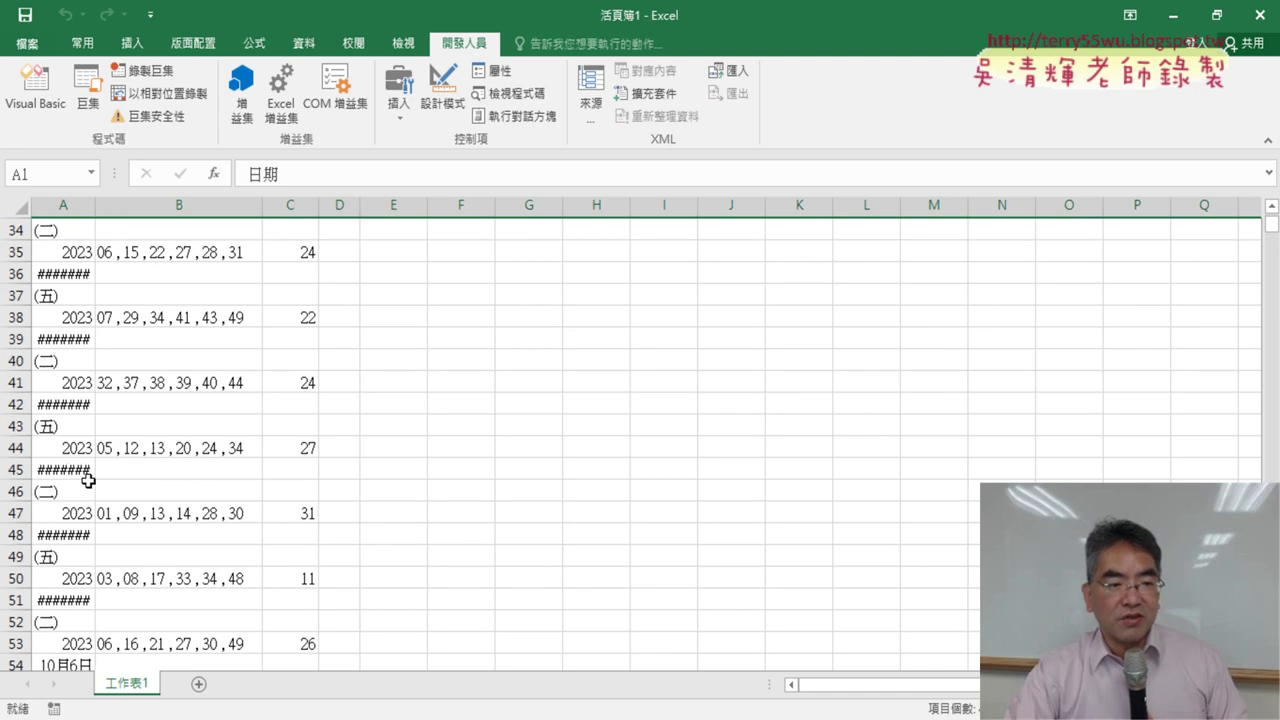
scroll(86, 480, down, 9)
scroll(89, 479, down, 7)
scroll(89, 479, down, 1)
click(16, 383)
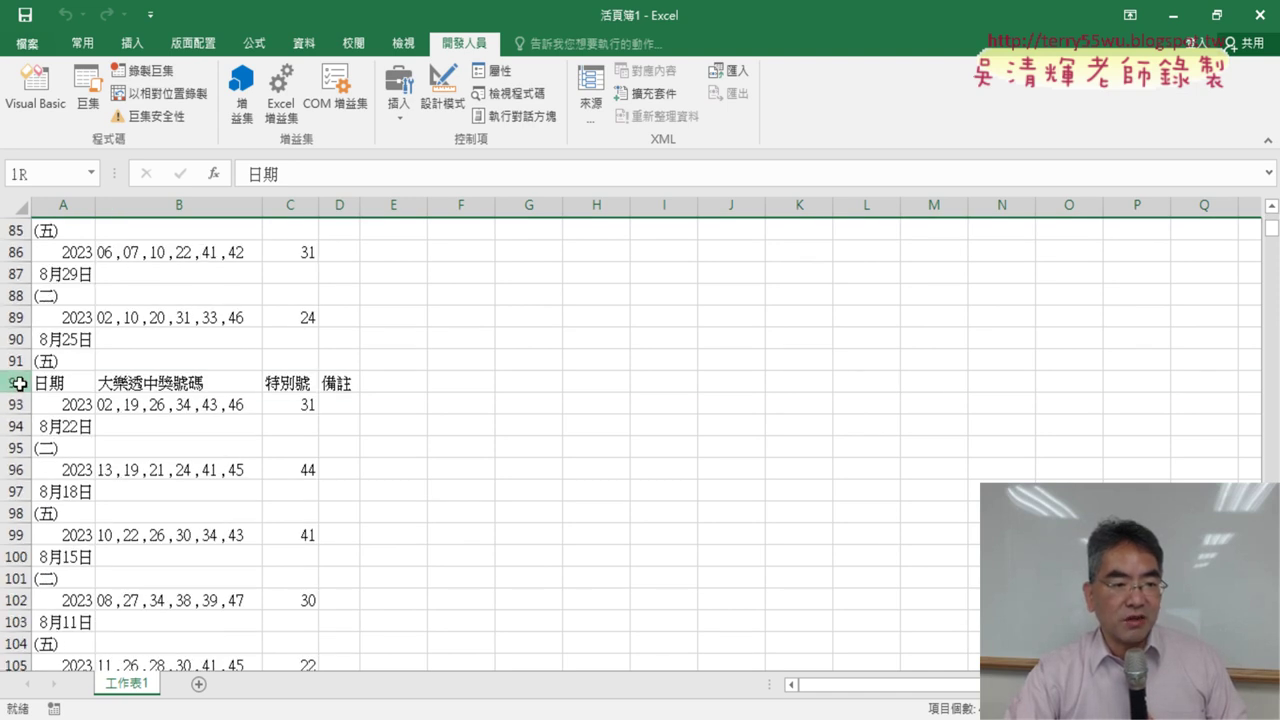
scroll(137, 437, down, 11)
scroll(138, 440, down, 7)
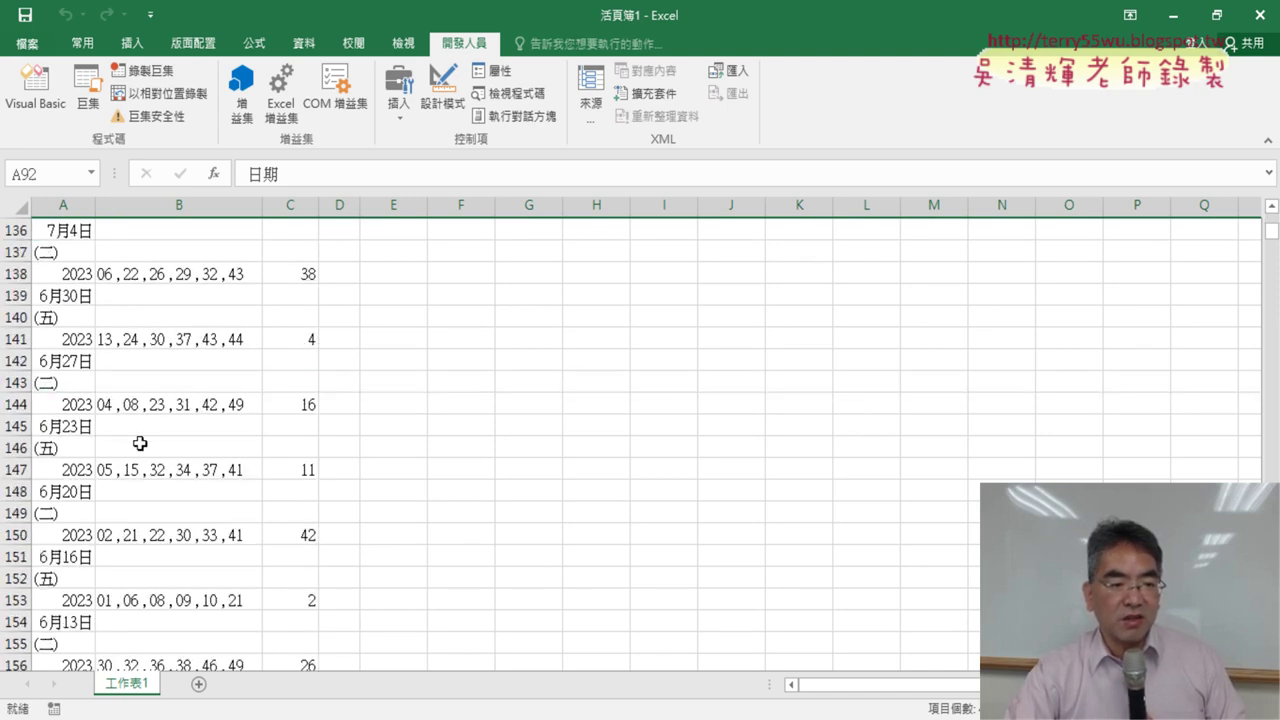
scroll(139, 442, down, 8)
scroll(140, 443, down, 3)
click(17, 469)
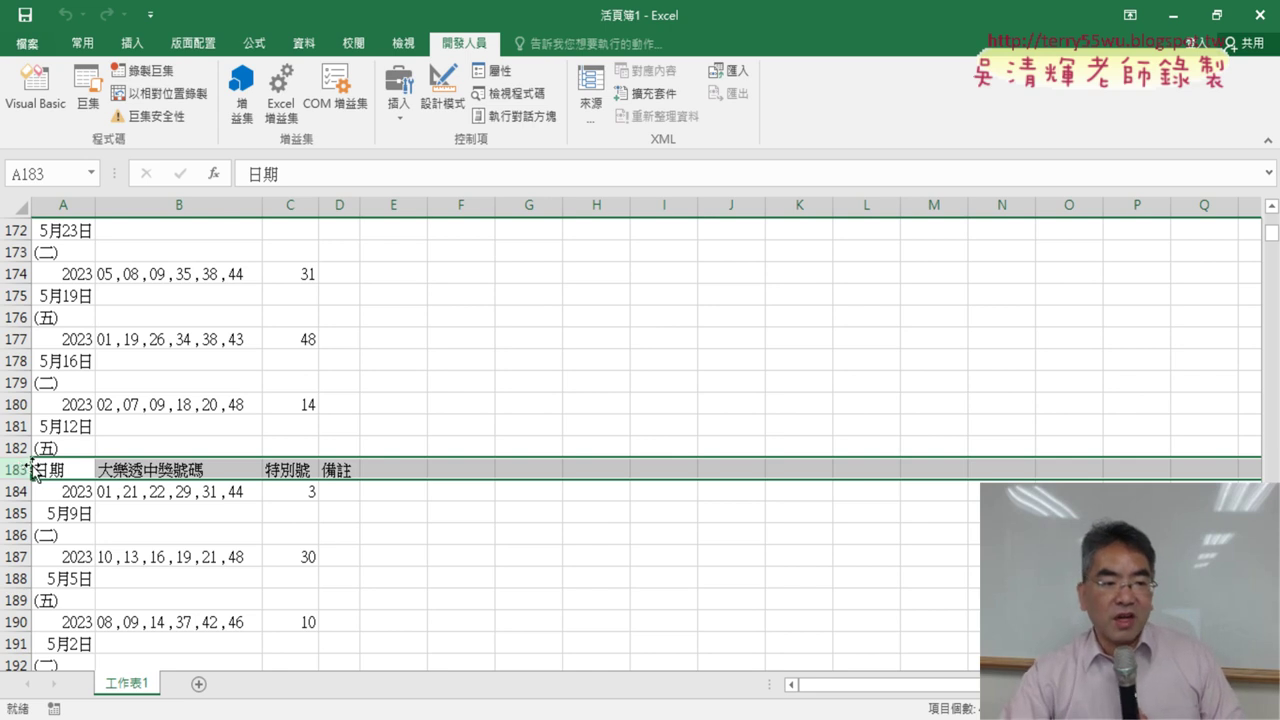
scroll(33, 449, up, 12)
scroll(33, 449, up, 5)
scroll(33, 449, up, 13)
scroll(33, 449, up, 11)
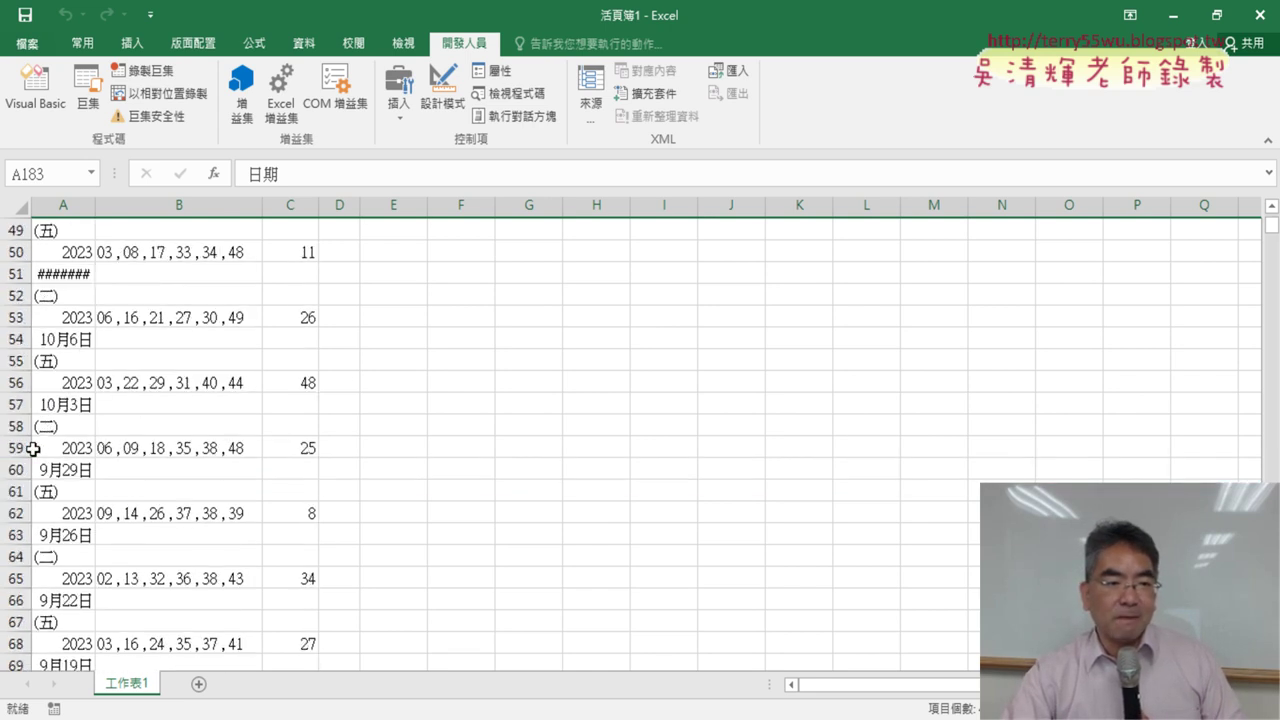
scroll(33, 449, up, 13)
scroll(33, 449, up, 4)
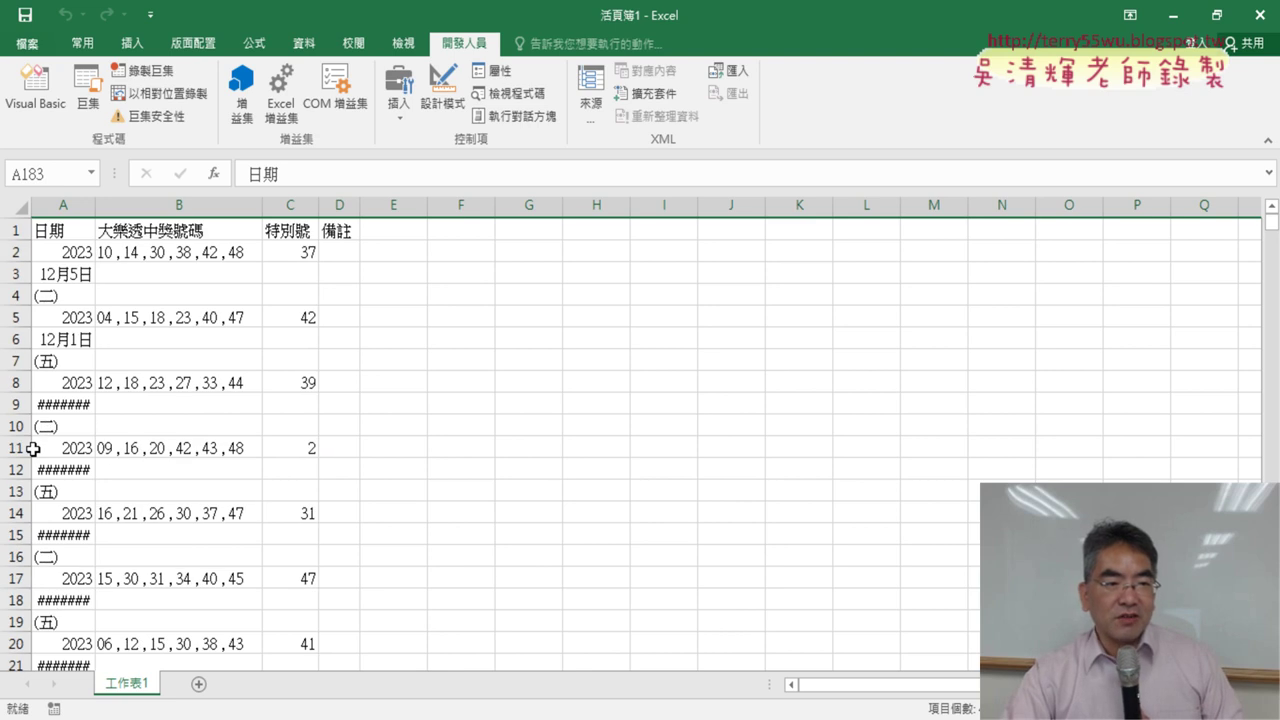
click(56, 251)
drag(15, 273, 20, 287)
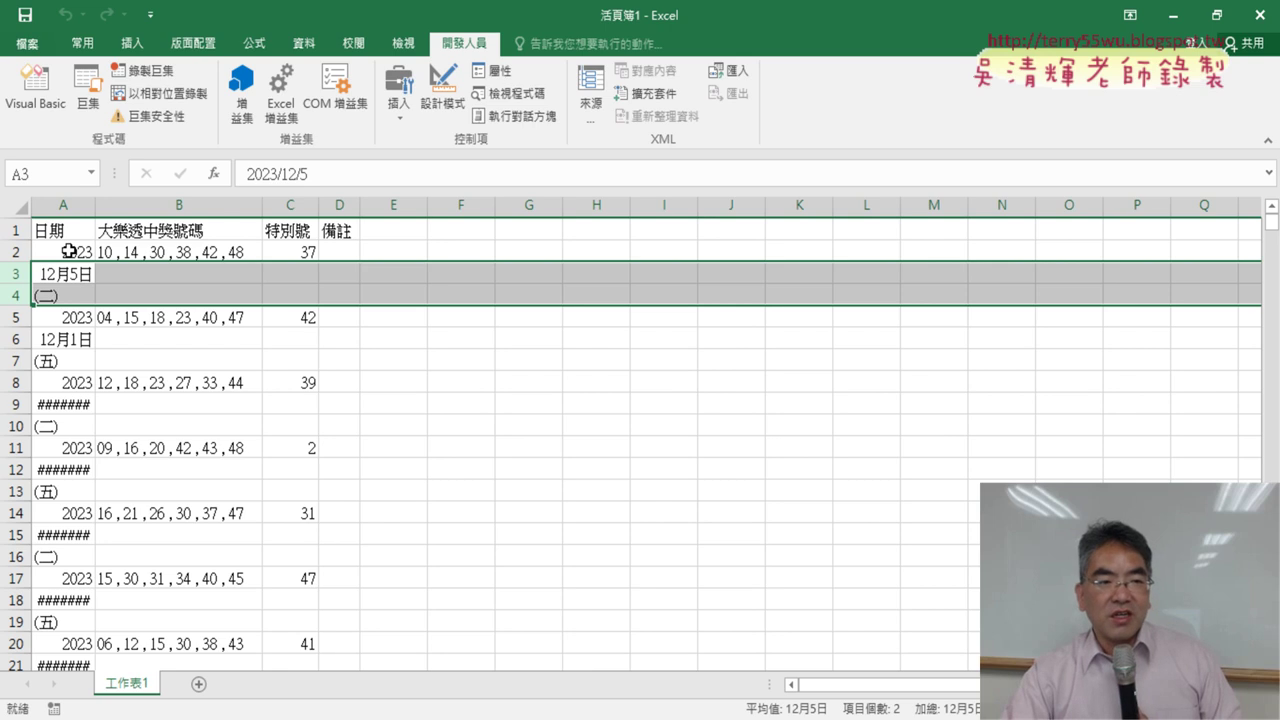
drag(68, 250, 68, 296)
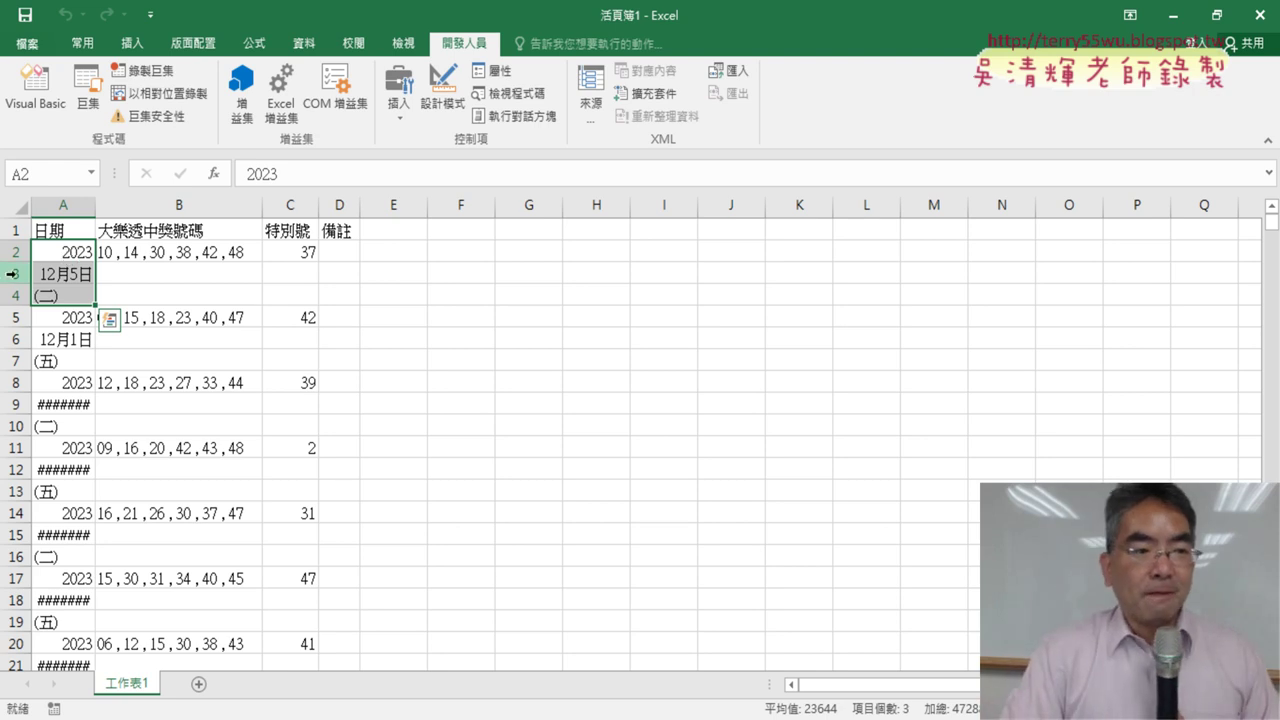
click(68, 252)
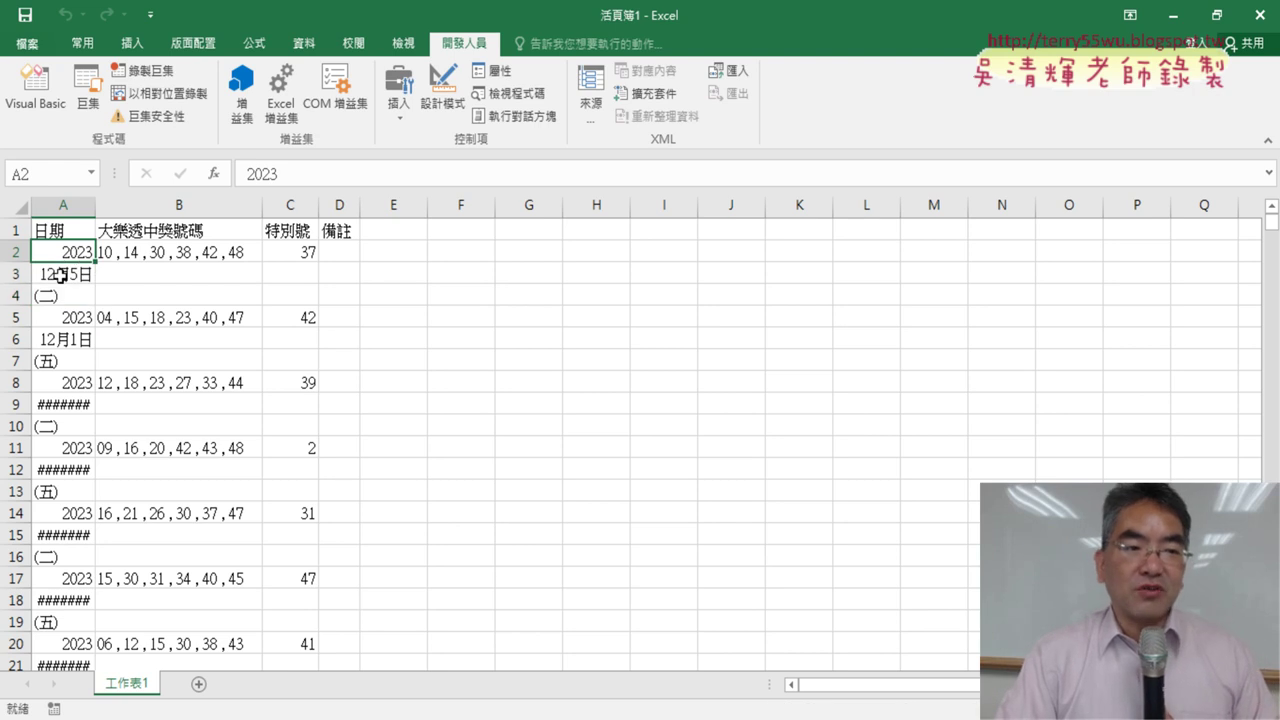
click(56, 295)
click(62, 274)
click(70, 252)
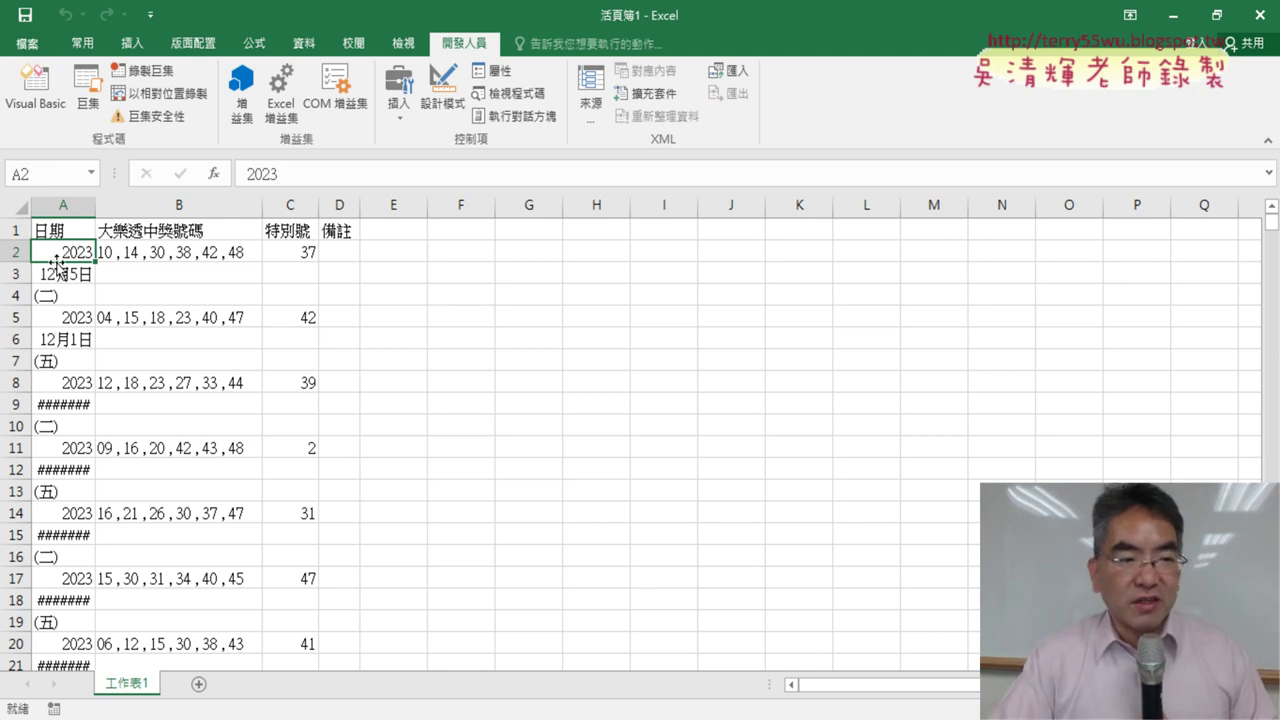
drag(16, 274, 18, 293)
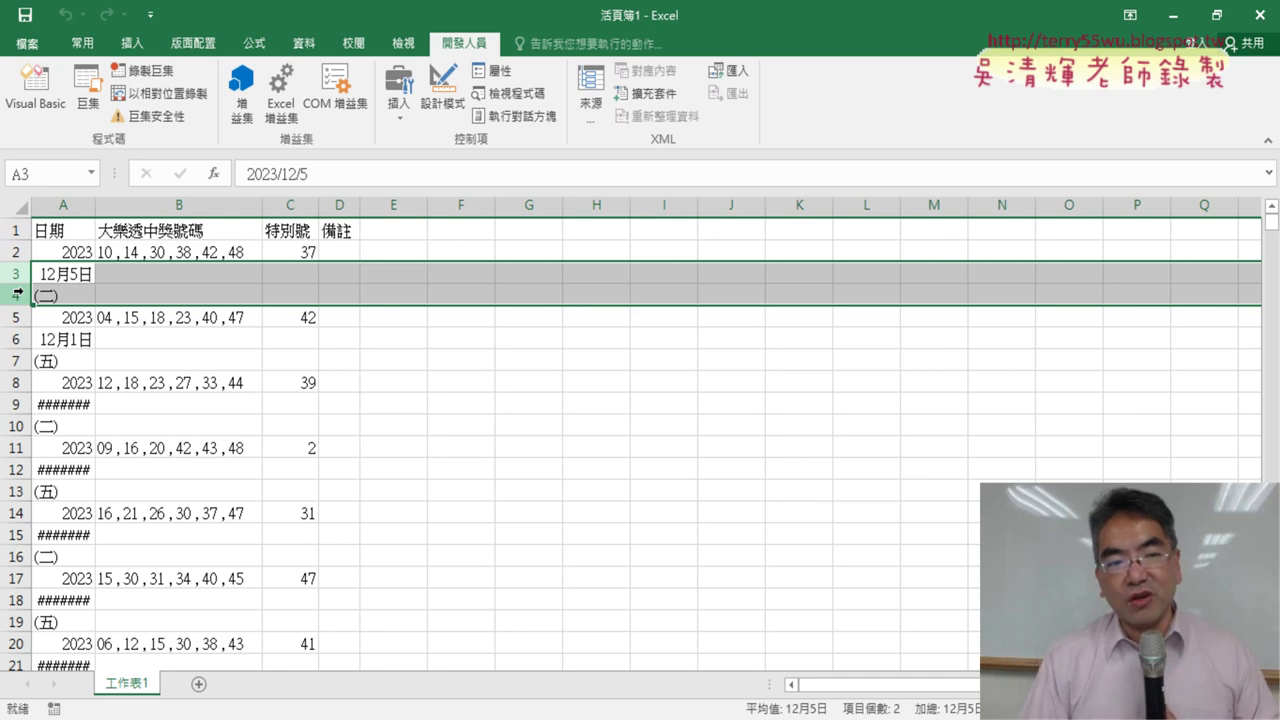
drag(204, 248, 179, 248)
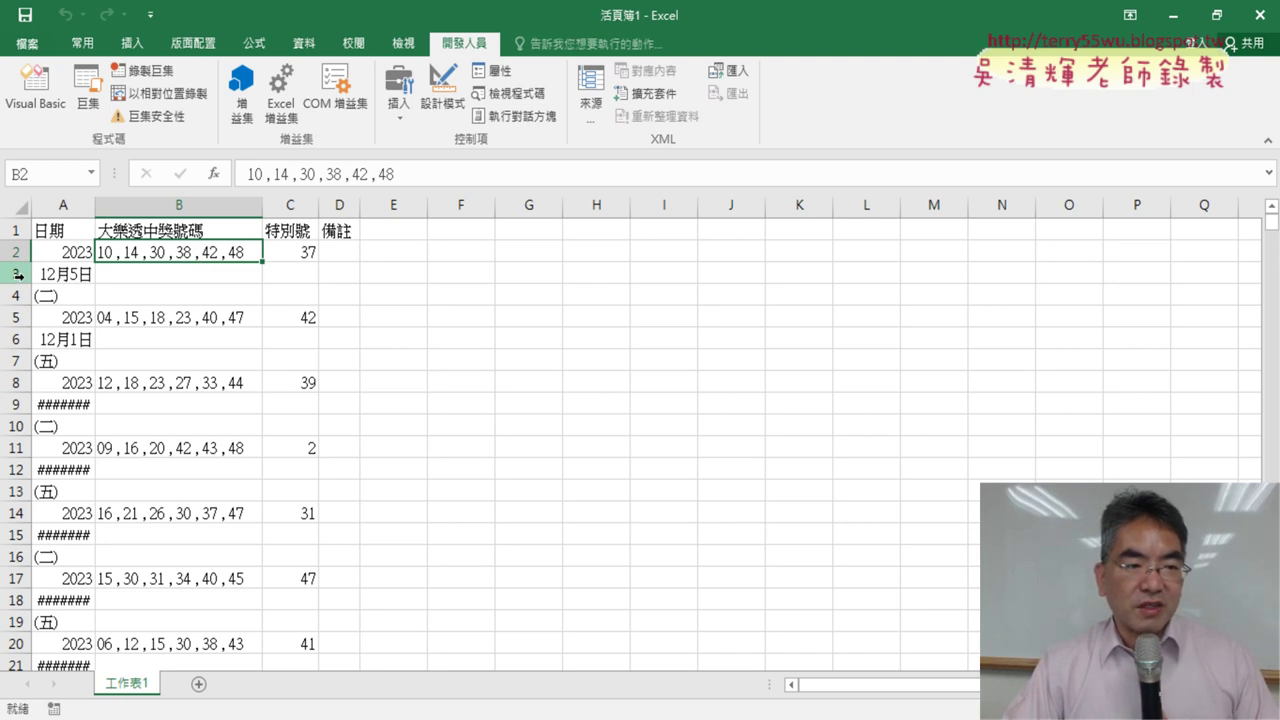
drag(20, 273, 20, 289)
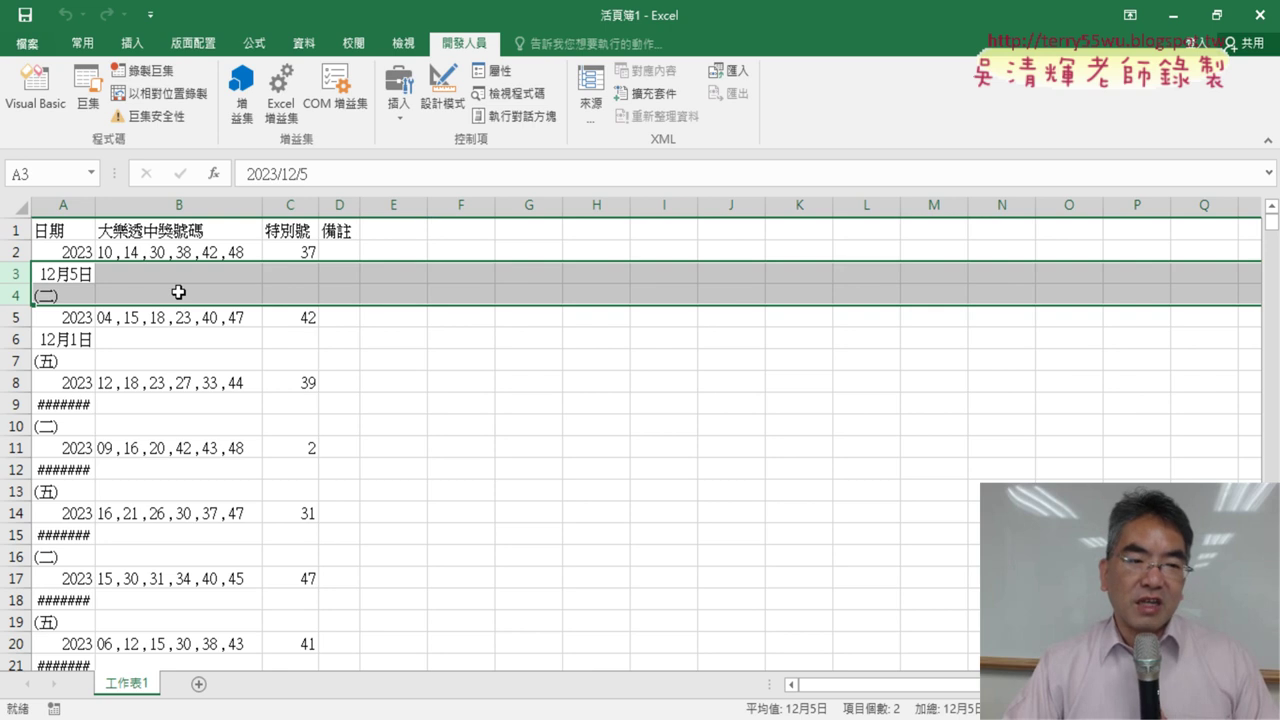
Inspect the redundant header rows 3–4 and date rows 6–7, then stop the class screen broadcast
right_click(245, 273)
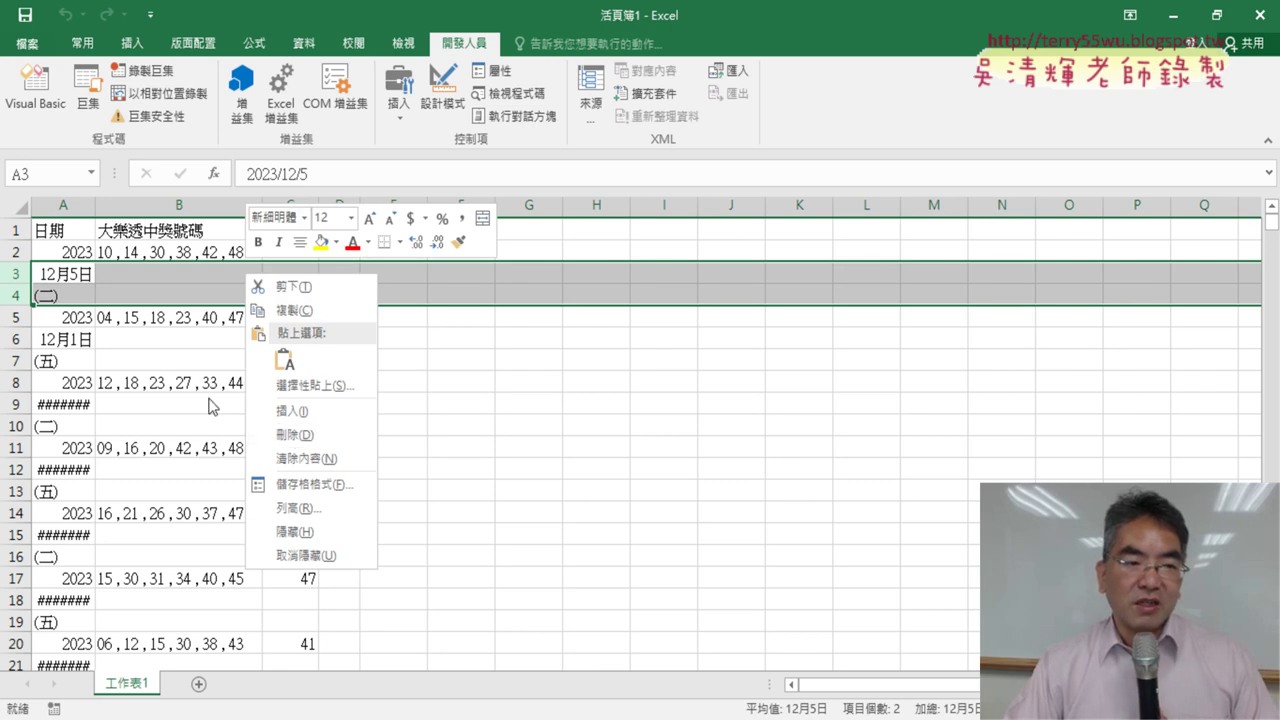
click(30, 342)
drag(20, 340, 28, 358)
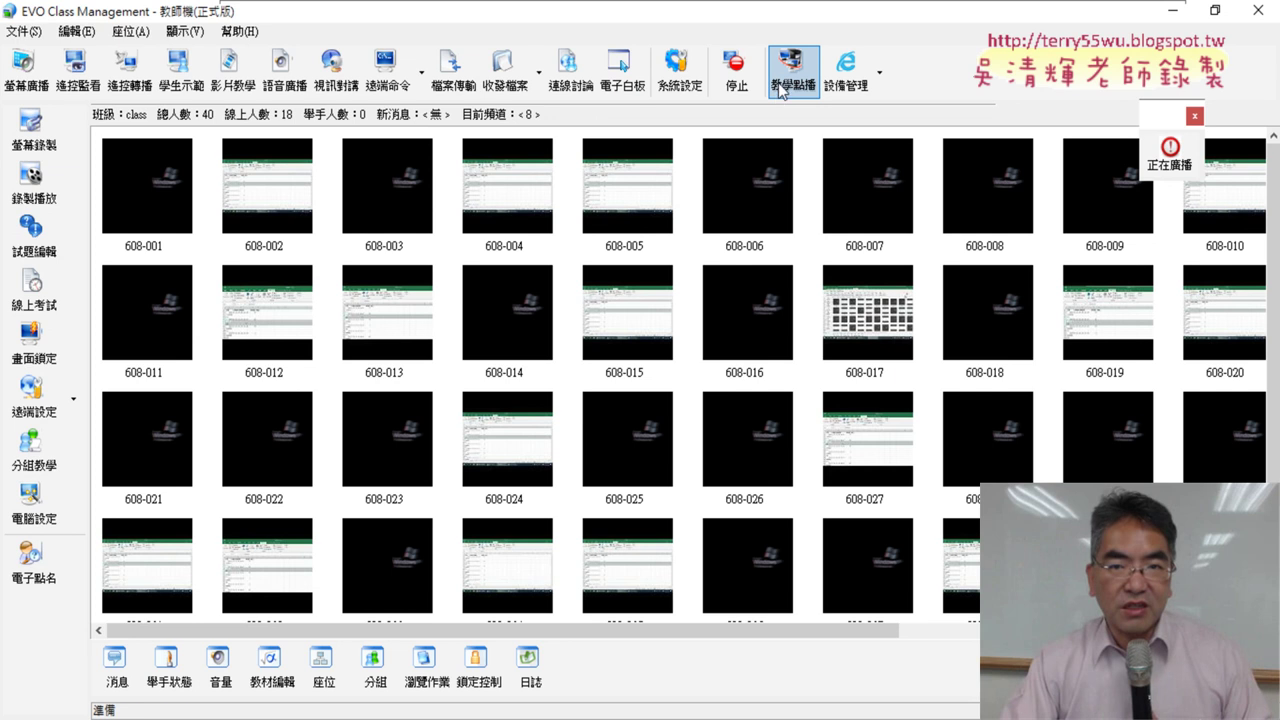
click(736, 75)
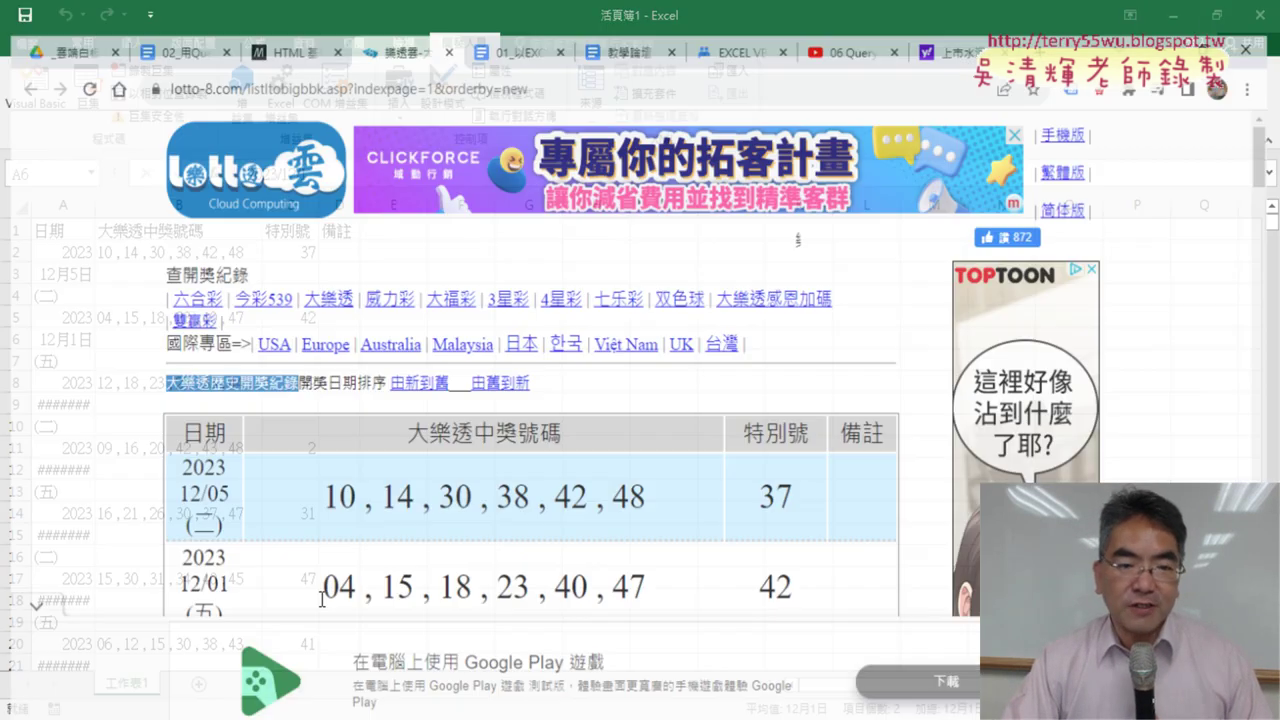
Scroll the notes to the 需解決 list and highlight its three problems, starting with 刪除多餘欄名列
scroll(635, 381, down, 10)
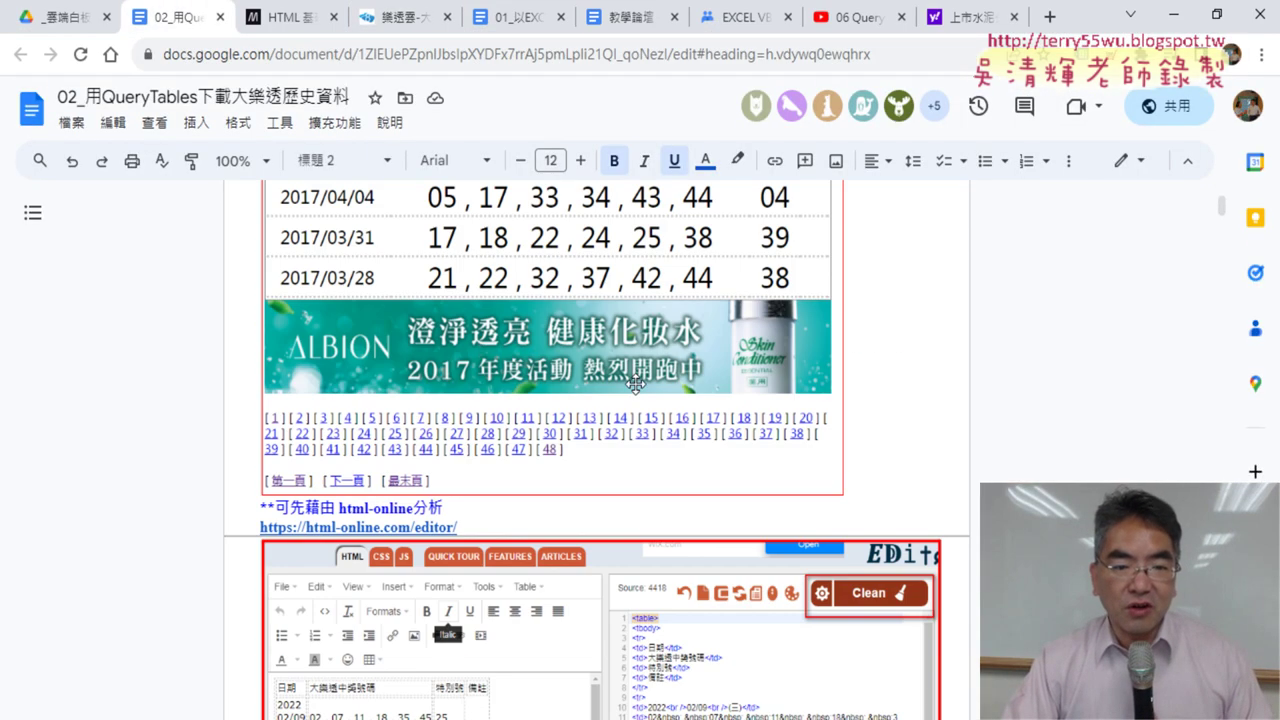
scroll(635, 381, down, 10)
scroll(635, 381, down, 10)
scroll(635, 381, down, 5)
scroll(635, 381, down, 4)
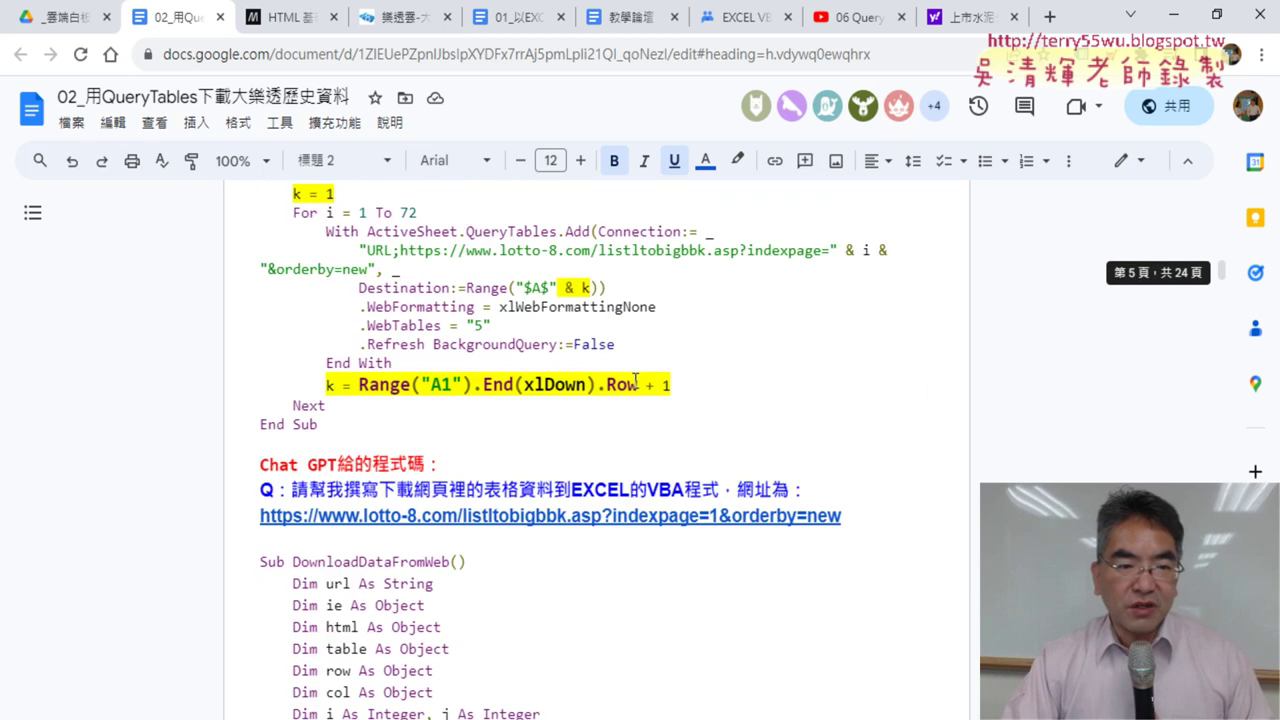
scroll(635, 381, down, 3)
scroll(635, 381, down, 6)
scroll(635, 381, down, 5)
scroll(635, 381, down, 5)
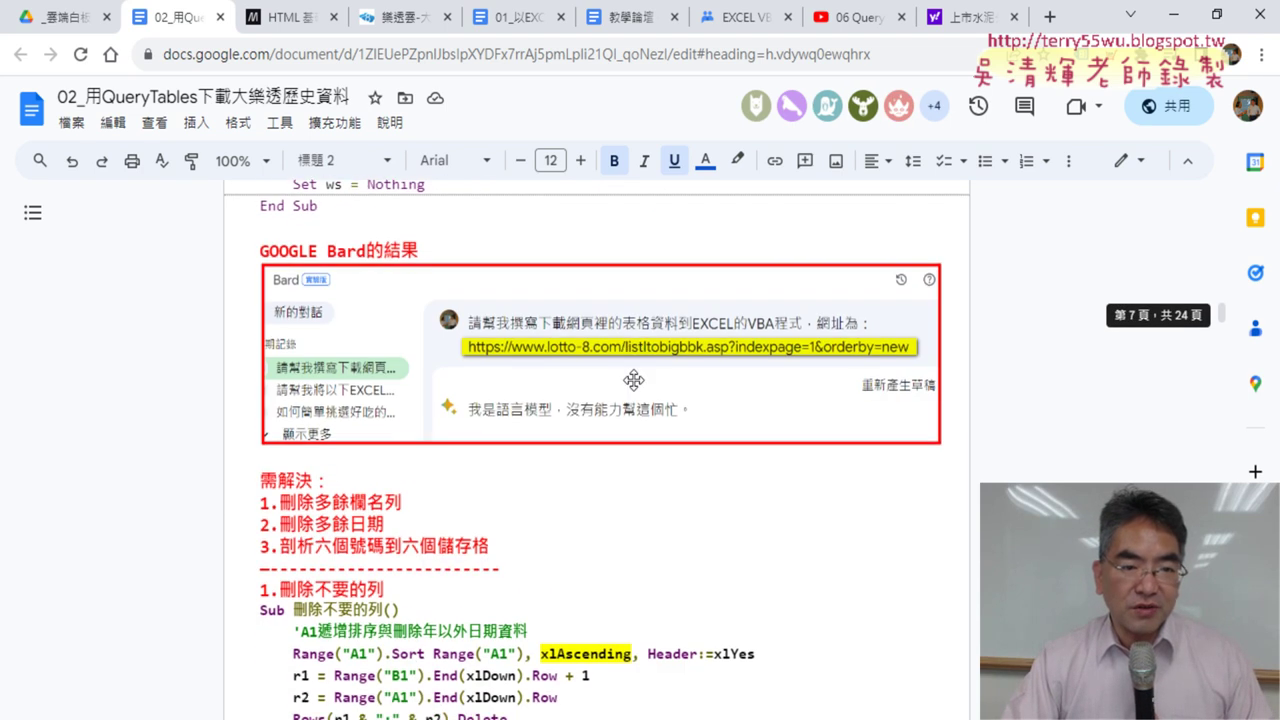
scroll(299, 372, down, 2)
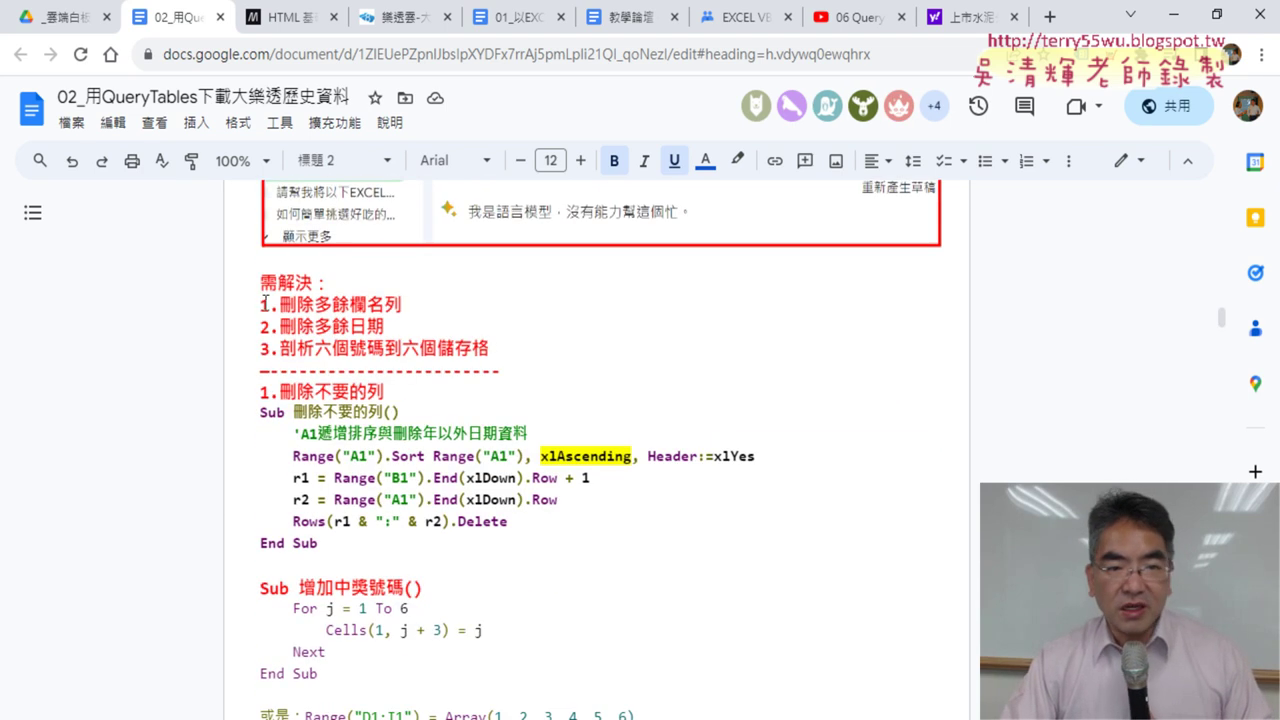
mouse_move(1222, 330)
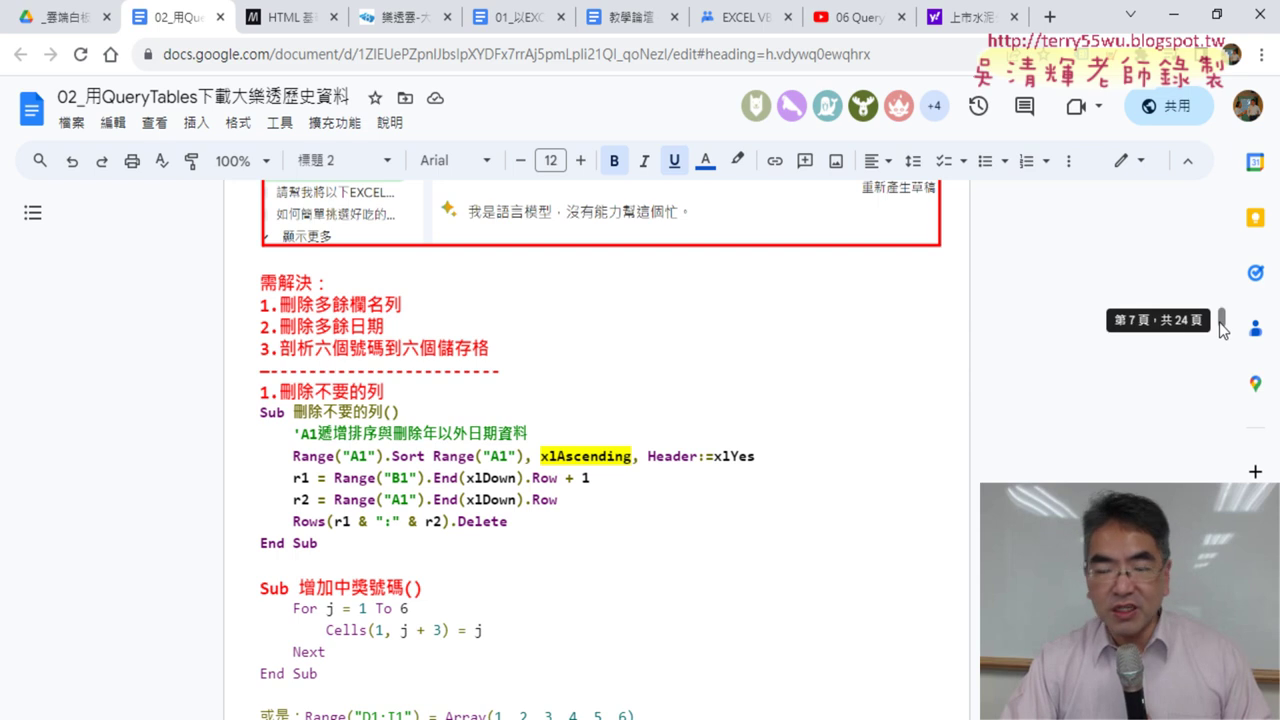
drag(259, 300, 499, 345)
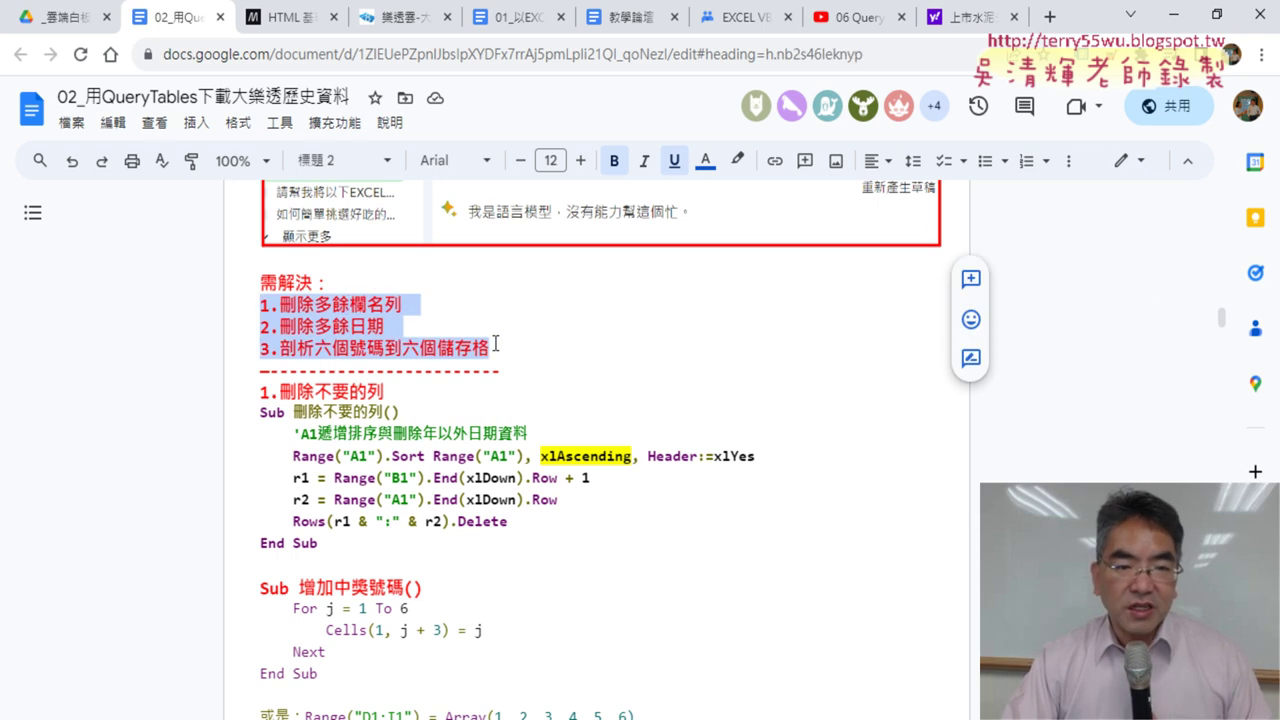